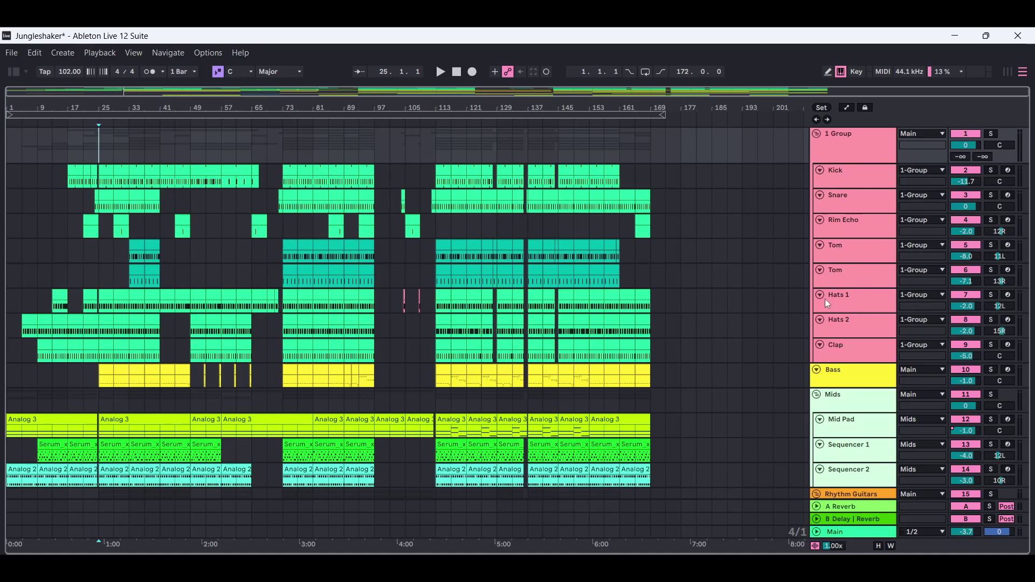
Play the arrangement from bar 25 and stop it after listening to the section with the rhythm guitars.
left_click(441, 73)
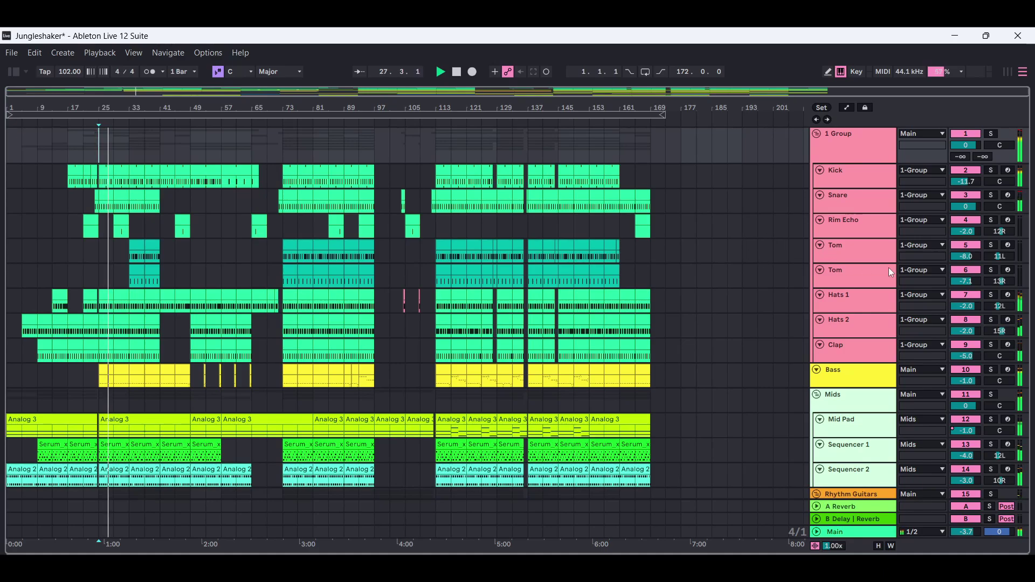
left_click_drag(1027, 249, 1028, 350)
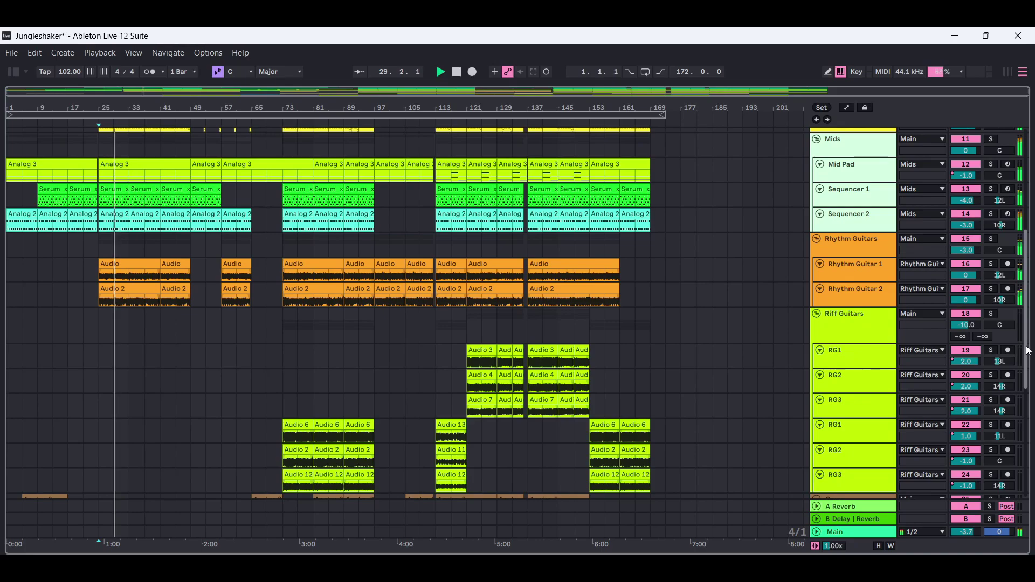
left_click(457, 75)
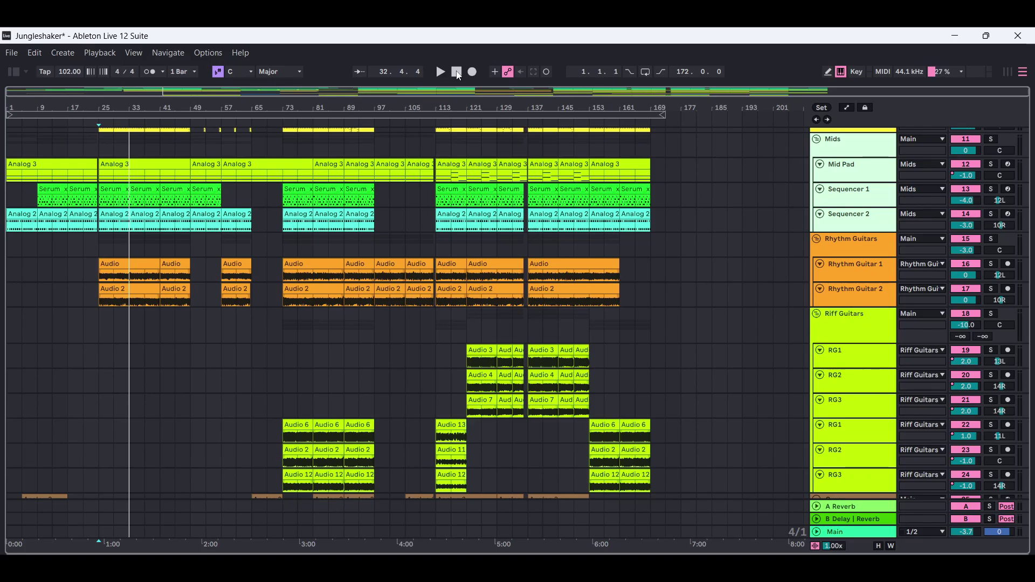
Compare the Rhythm Guitar 1 and Rhythm Guitar 2 tracks by selecting them alternately.
left_click(857, 273)
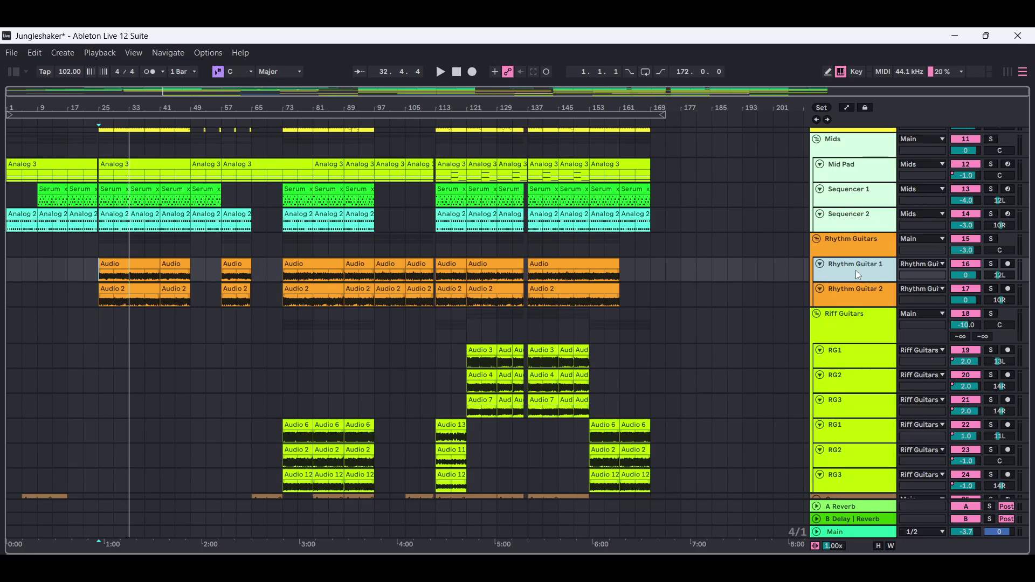
left_click(850, 292)
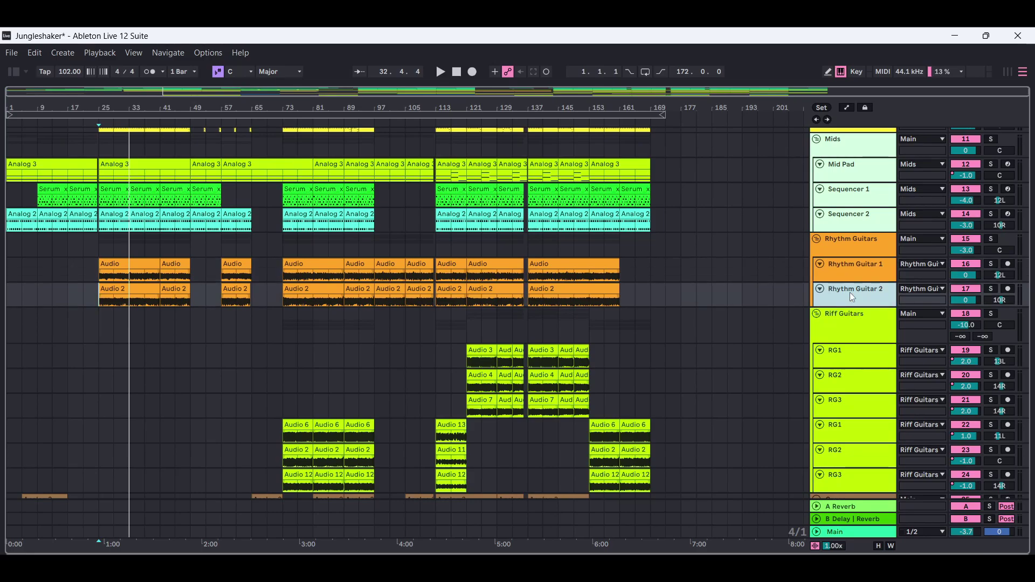
left_click(849, 270)
left_click(853, 294)
left_click(859, 269)
left_click(866, 305)
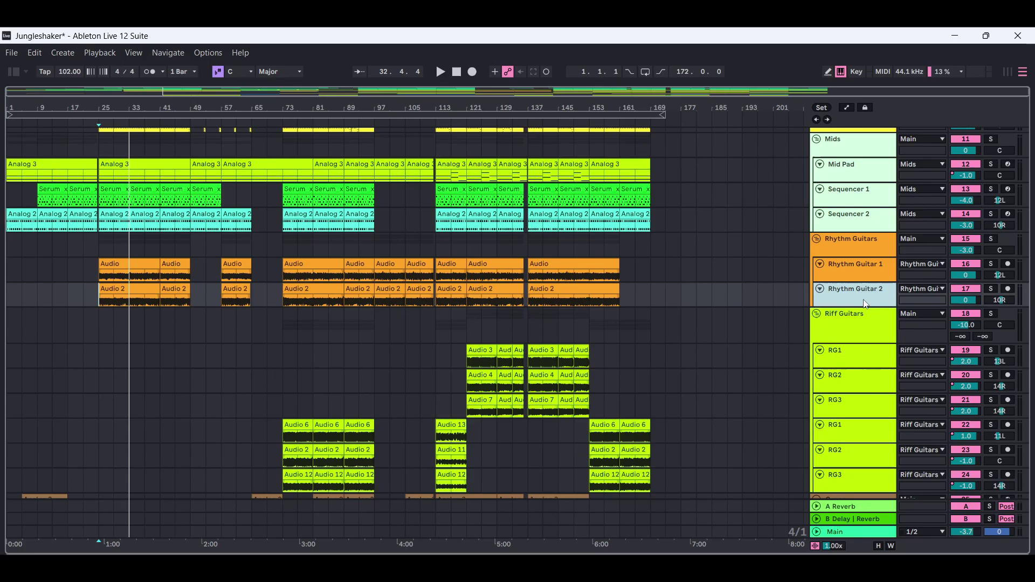
left_click(850, 272)
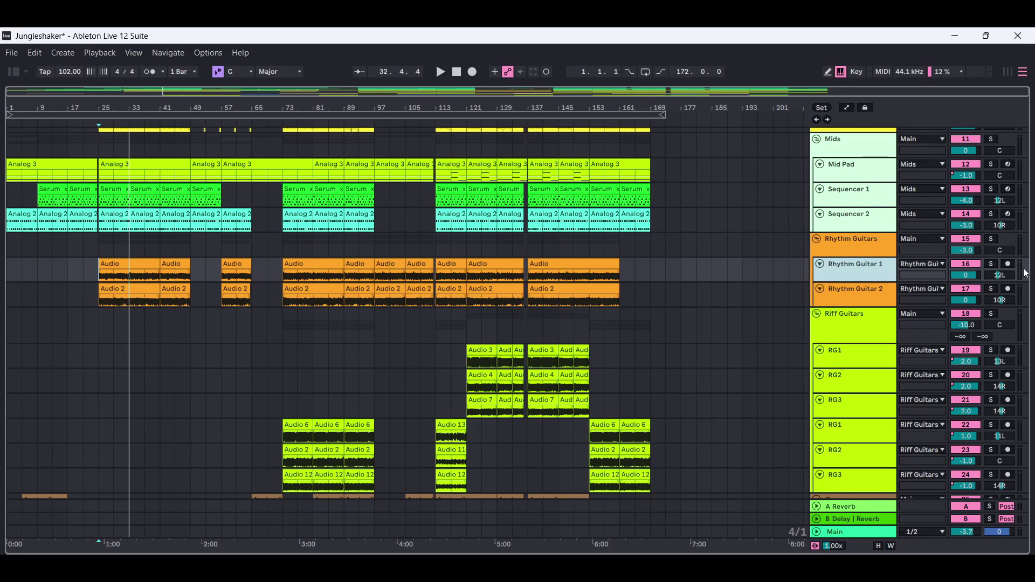
Review the tracks down to the lead guitars, and inspect the track commands available for the Rhythm Guitars group.
left_click_drag(1027, 273, 1029, 322)
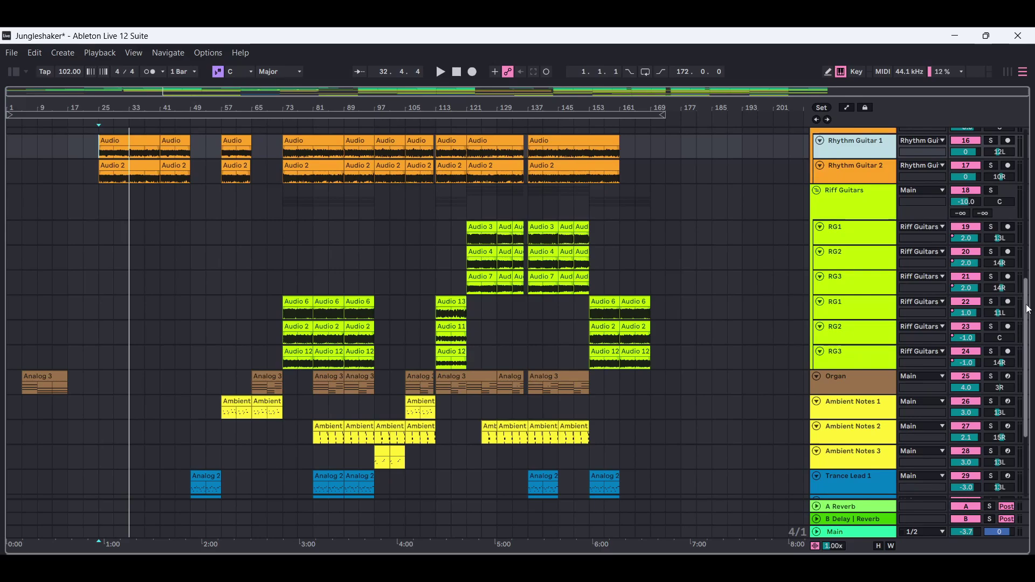
left_click_drag(1028, 310, 1031, 379)
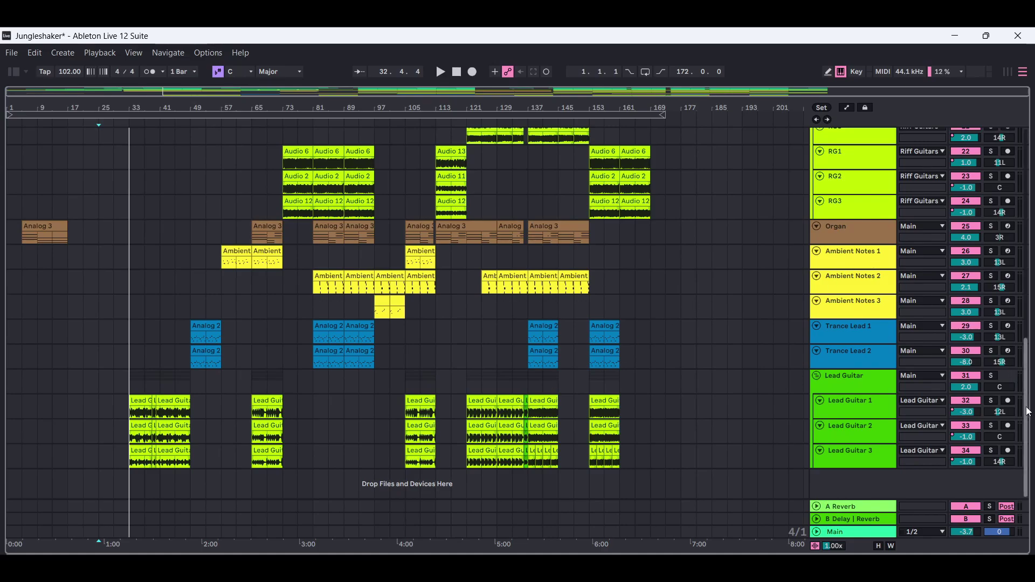
left_click_drag(1029, 411, 1029, 318)
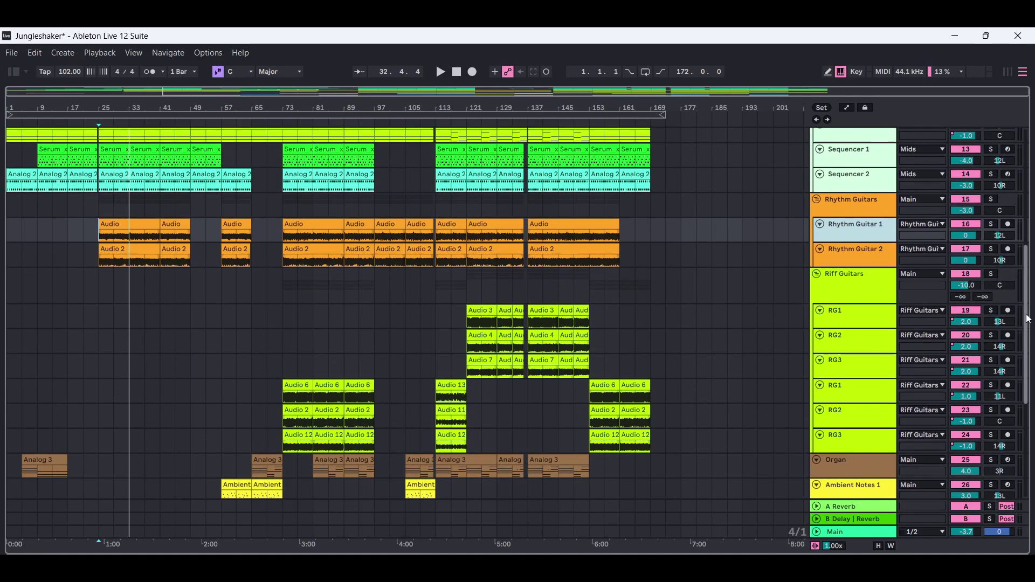
left_click(849, 212)
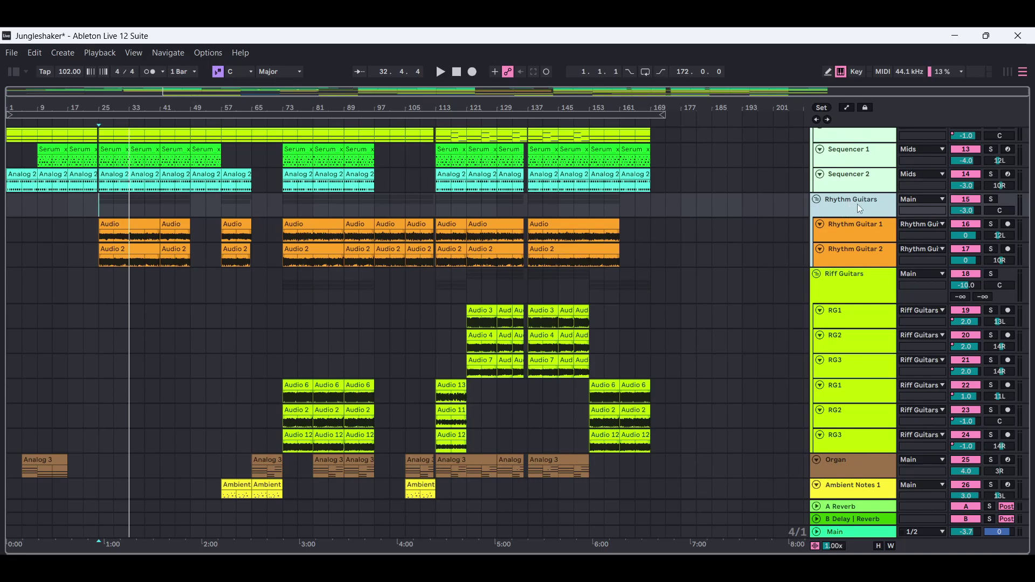
right_click(855, 209)
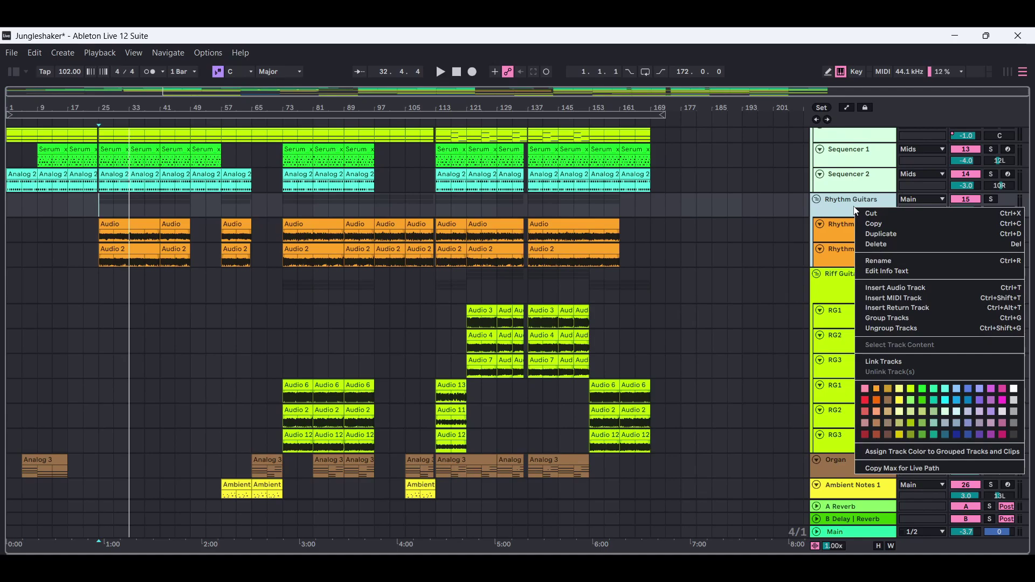
left_click(844, 213)
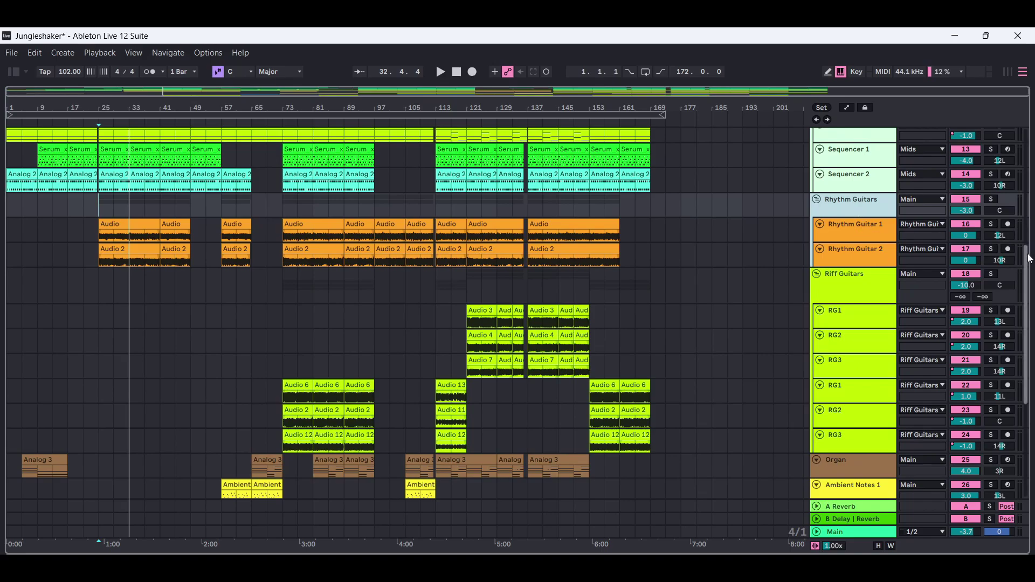
Inspect the effects on the Lead Guitar group track and hide the device view again.
left_click_drag(1028, 231, 1032, 343)
scroll(862, 211, "up", 5)
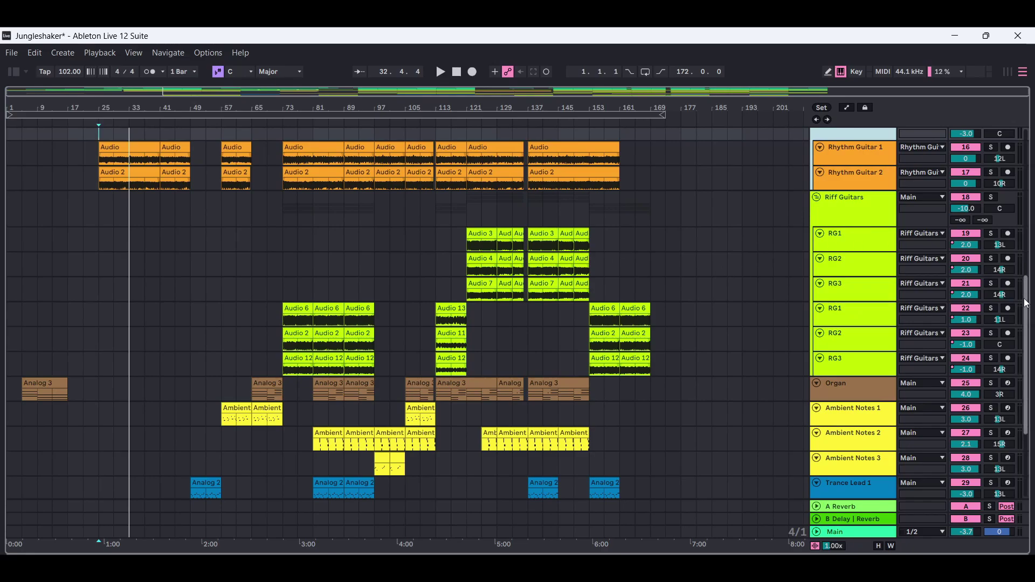
left_click_drag(1026, 302, 1026, 372)
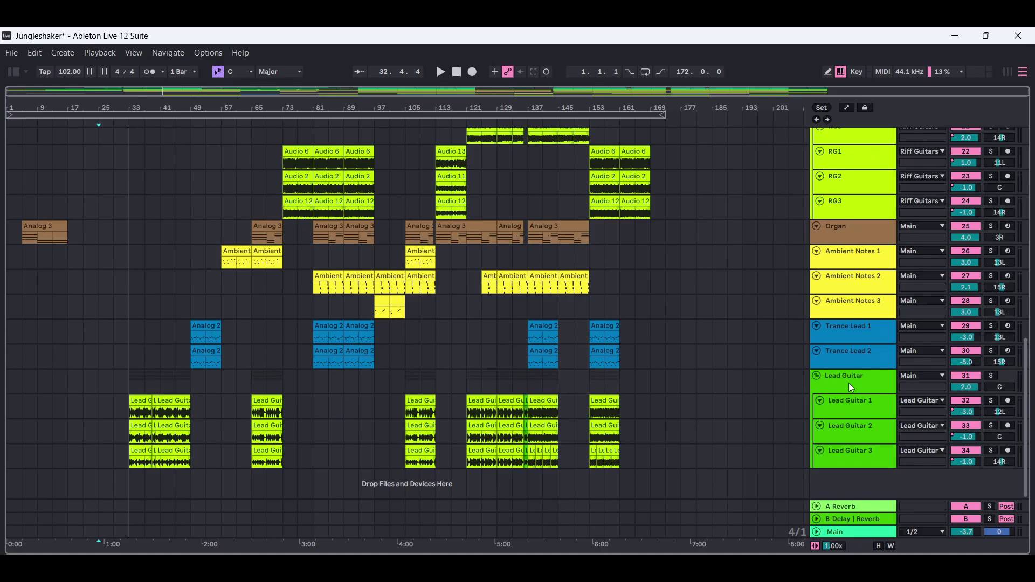
scroll(1027, 408, "up", 2)
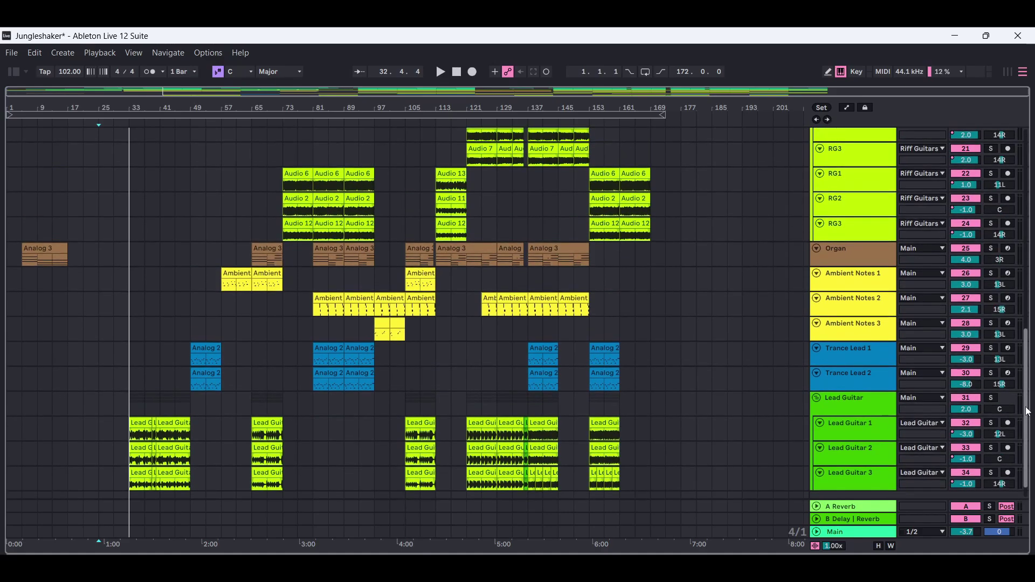
scroll(1028, 412, "down", 2)
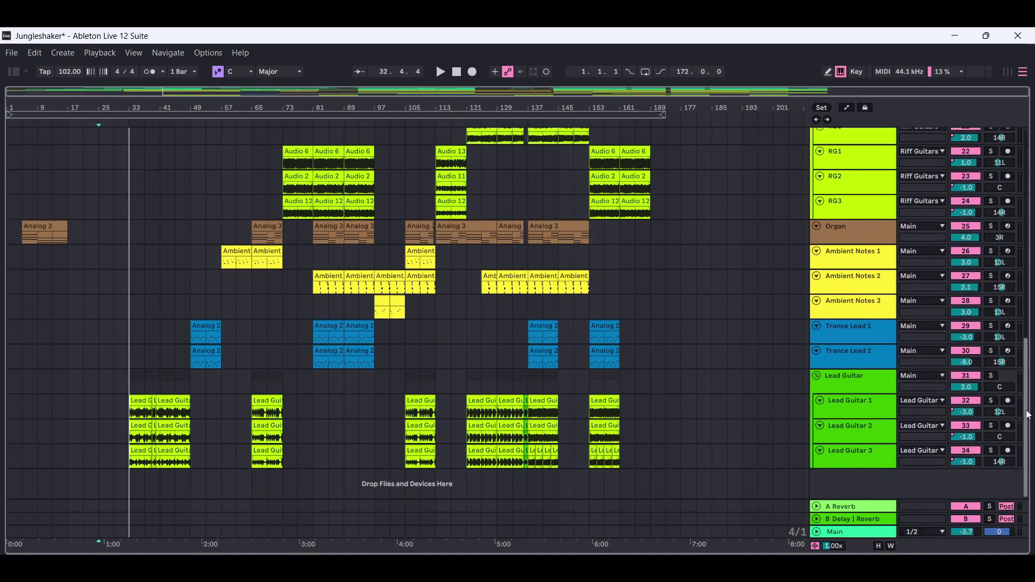
double_click(846, 386)
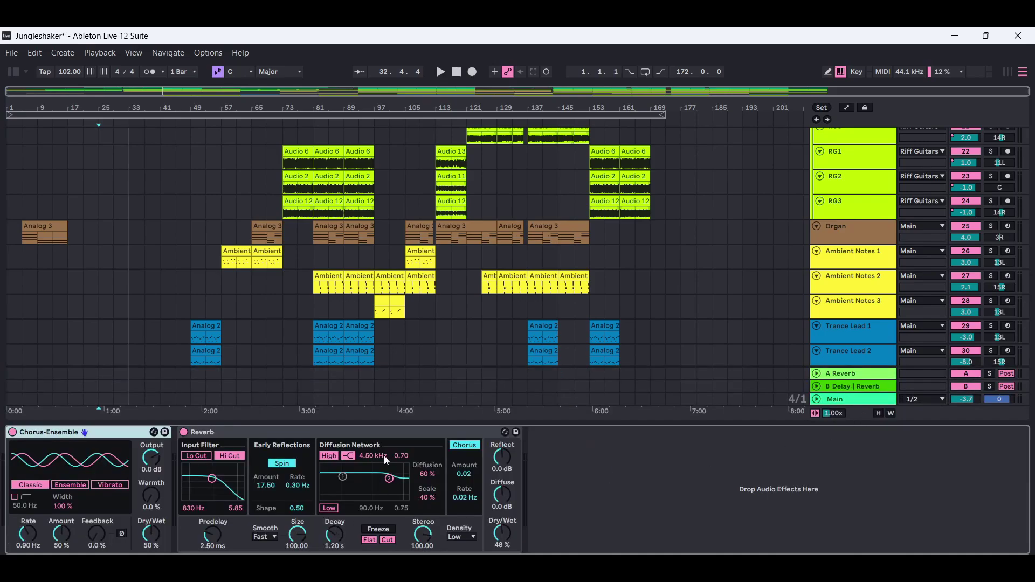
key("ctrl+alt+l")
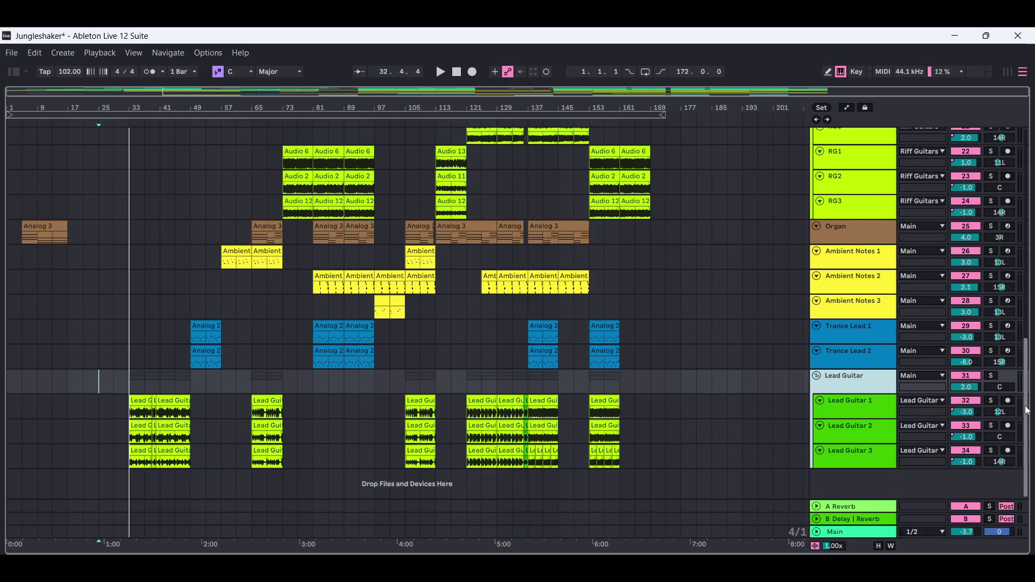
Inspect the effects chain on the Riff Guitars group track and hide the device view again.
scroll(861, 241, "up", 5)
double_click(849, 226)
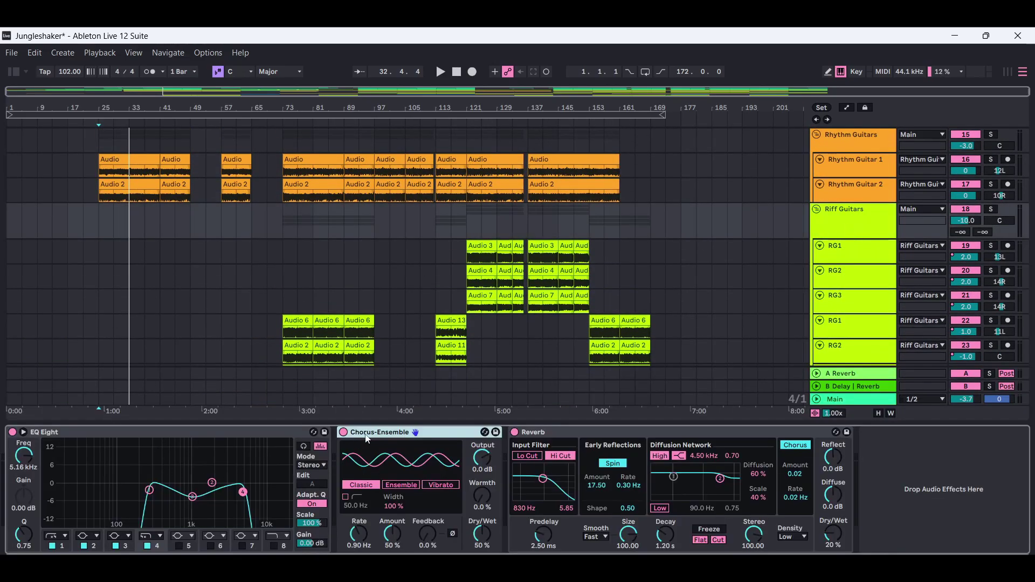
key("ctrl+alt+l")
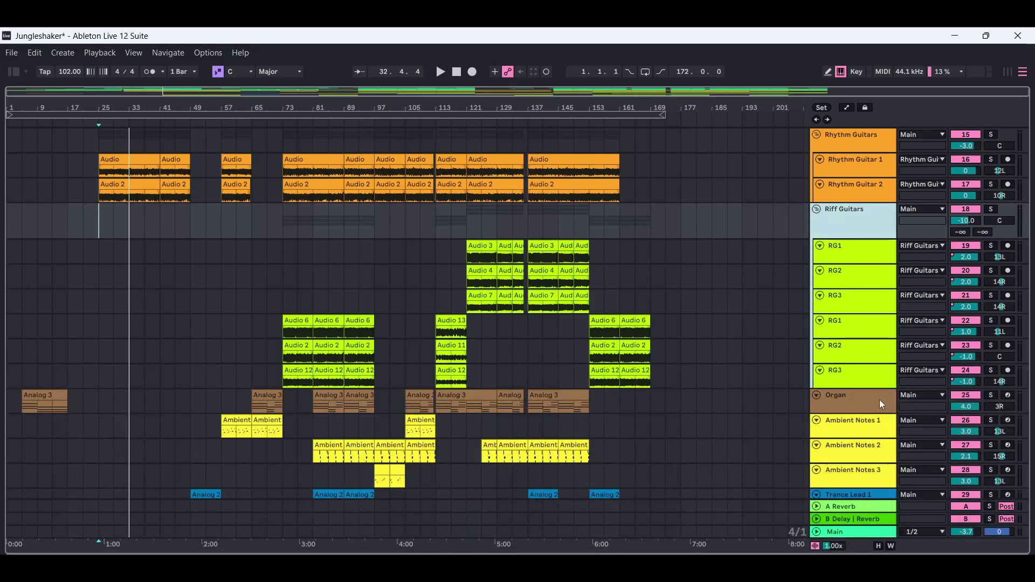
Inspect the effects on the Rhythm Guitars group track and hide the device view again.
left_click_drag(1030, 342, 1025, 282)
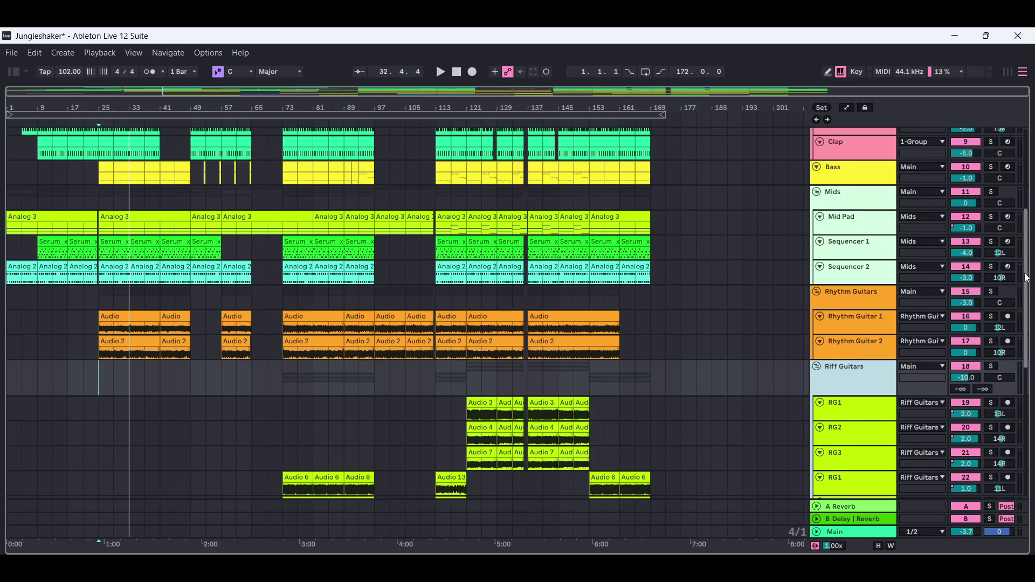
left_click_drag(1025, 282, 863, 341)
double_click(865, 341)
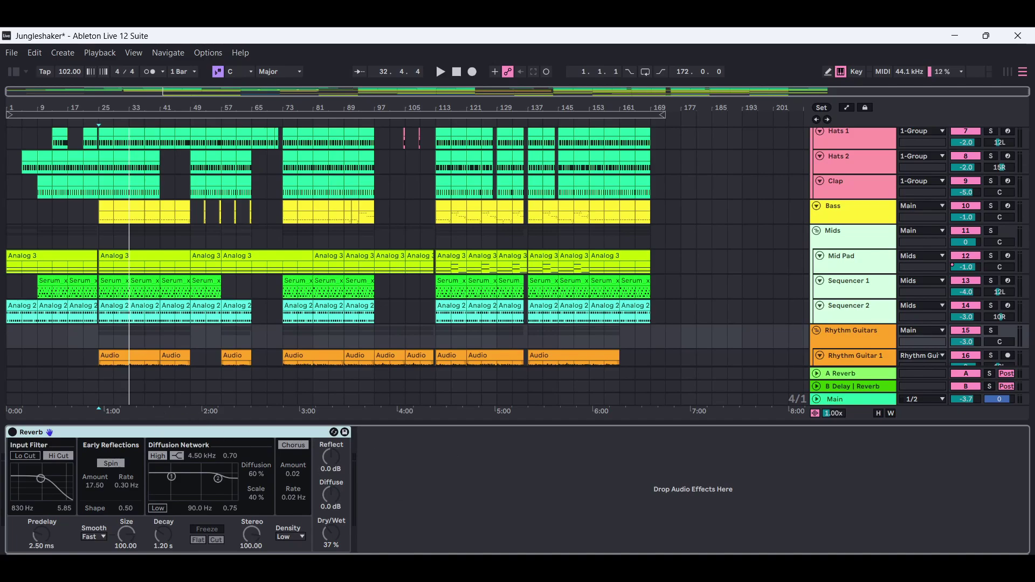
key("ctrl+alt+l")
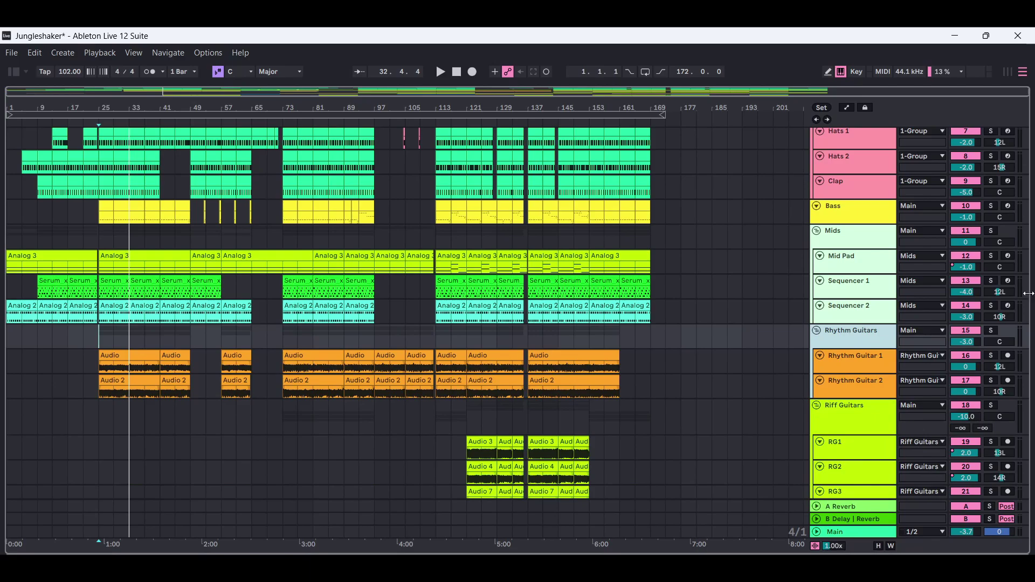
Examine the layered riff on tracks 19 to 21 (RG1, RG2 and RG3) by selecting each in turn.
left_click_drag(1027, 306, 1027, 272)
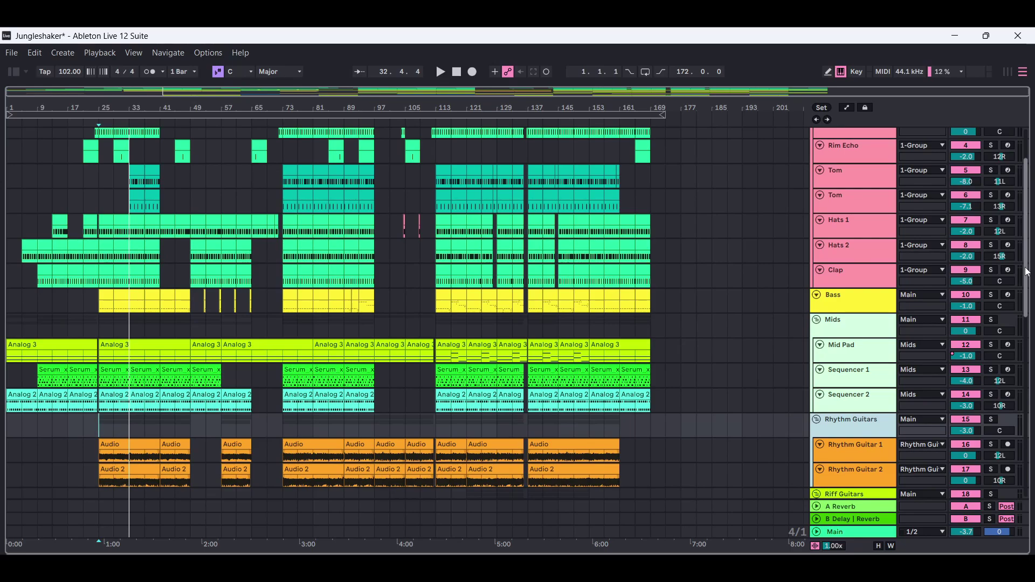
left_click_drag(1027, 272, 1022, 348)
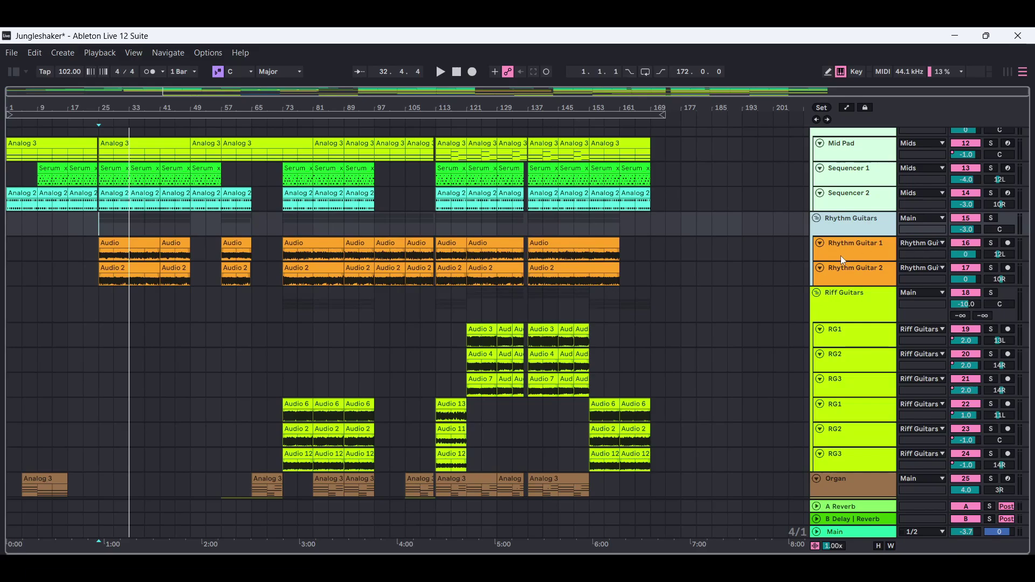
left_click(853, 334)
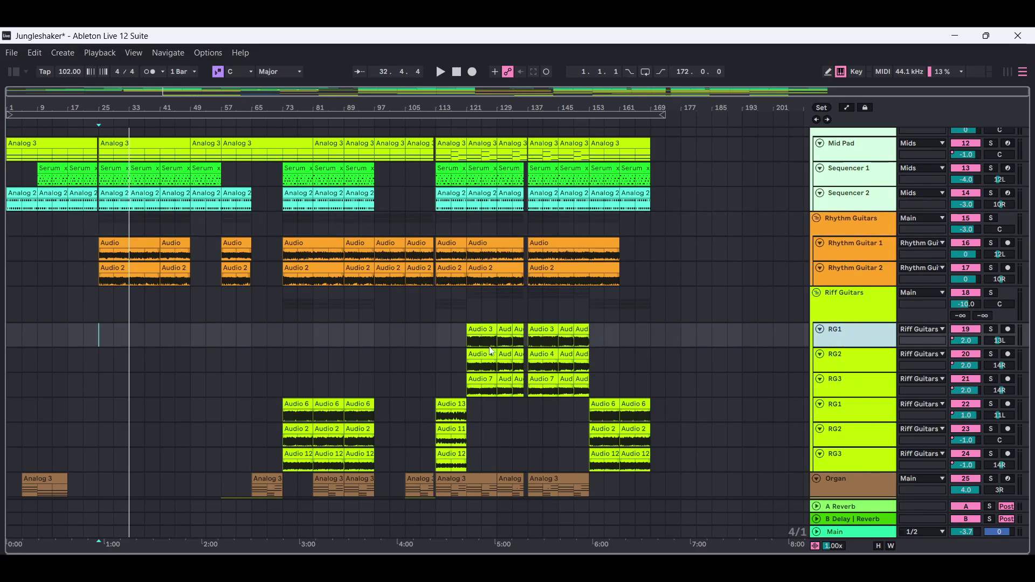
left_click(861, 361)
left_click(848, 393)
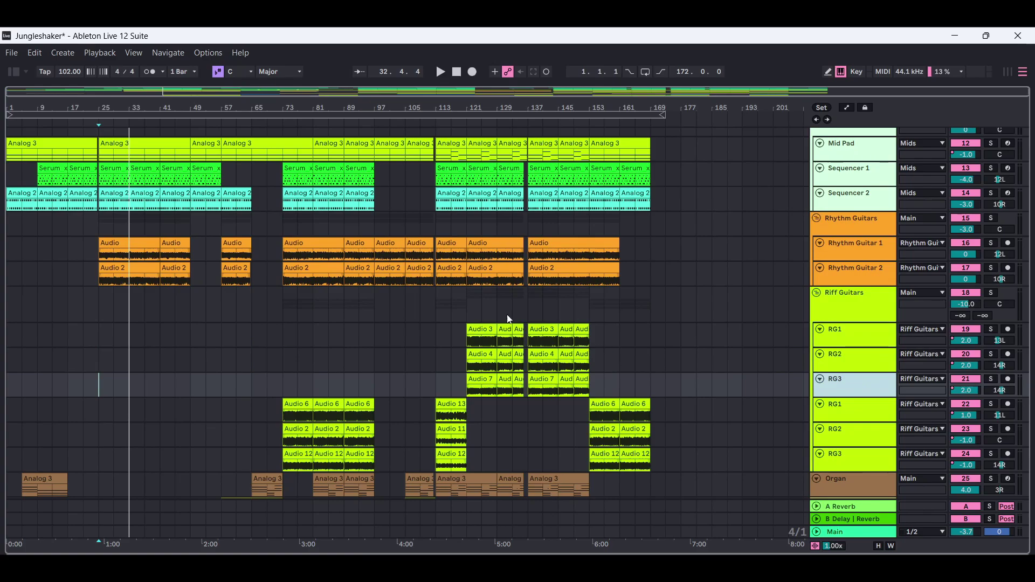
left_click(869, 340)
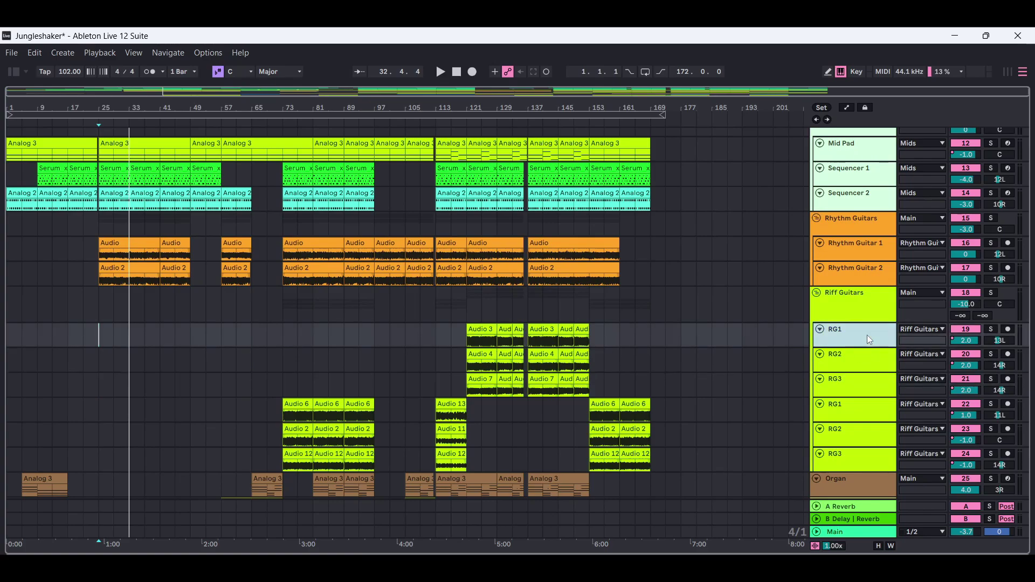
left_click(861, 356)
left_click(858, 383)
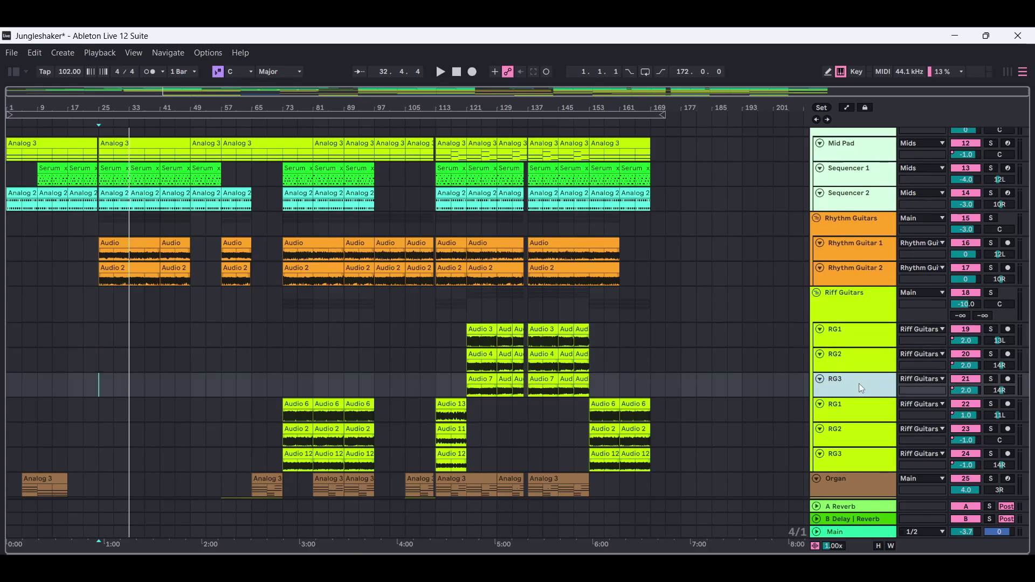
left_click(865, 332)
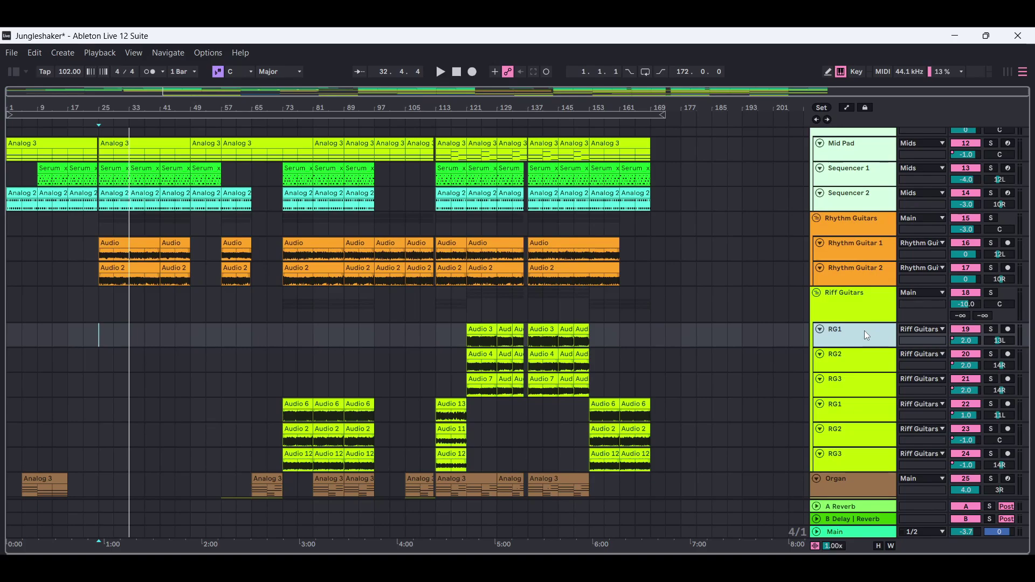
left_click(853, 367)
left_click(852, 385)
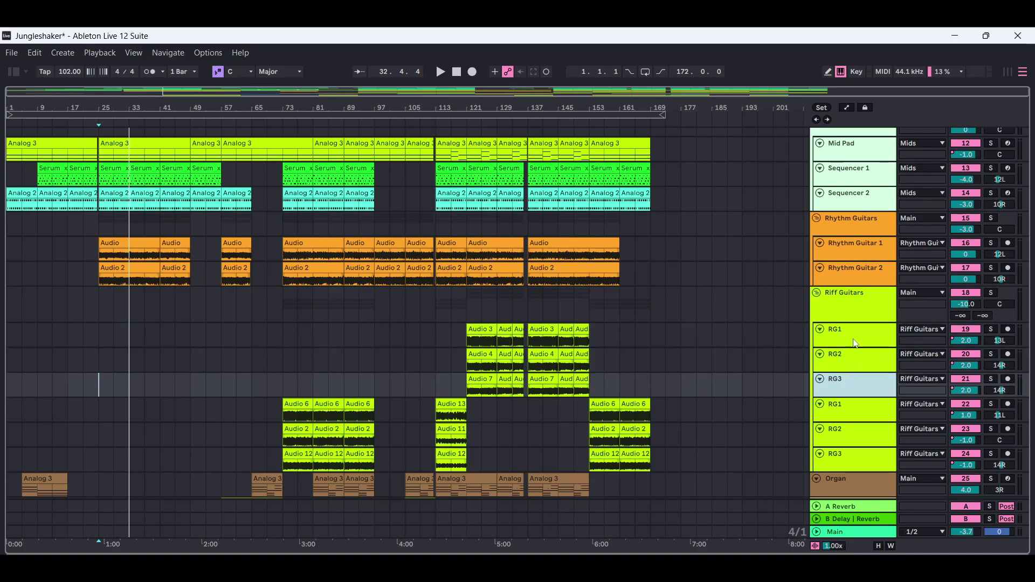
left_click(857, 343)
left_click(853, 356)
left_click(855, 382)
left_click(855, 335)
left_click(854, 360)
left_click(853, 384)
left_click(871, 335)
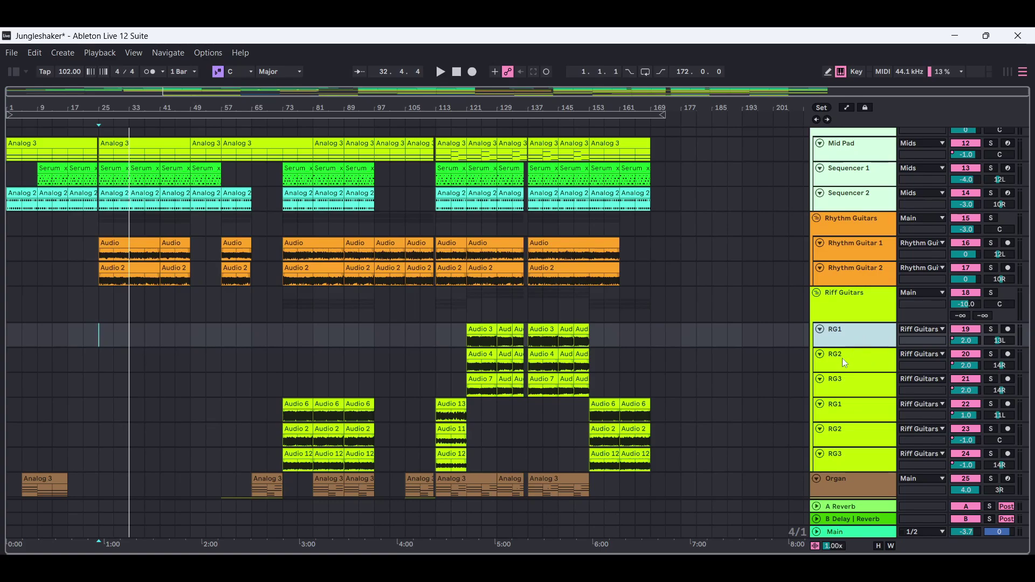
Show the device chains of RG1 on track 19 and RG2 on track 20 to compare their EQ Eight curves.
double_click(855, 331)
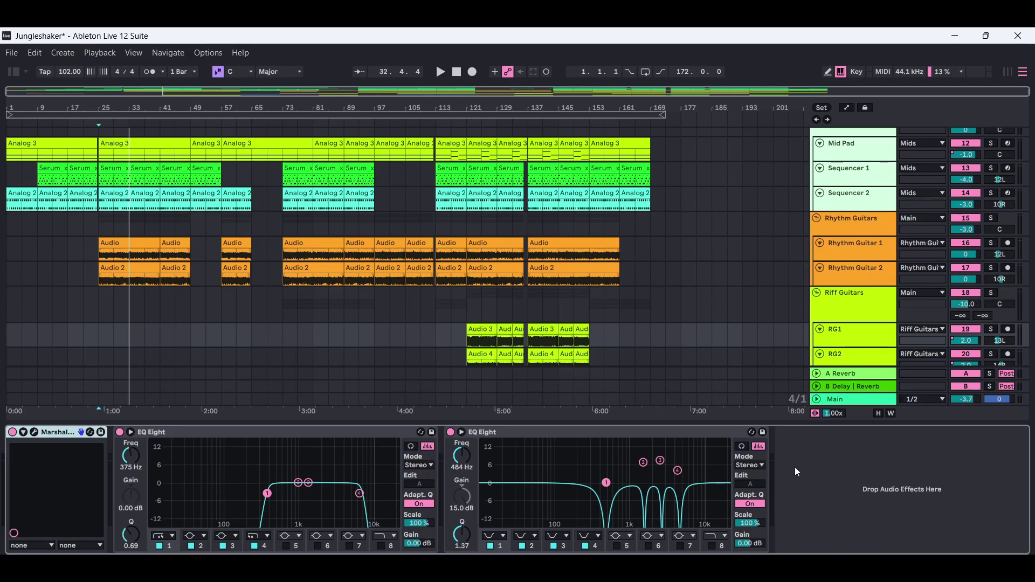
double_click(852, 357)
double_click(852, 358)
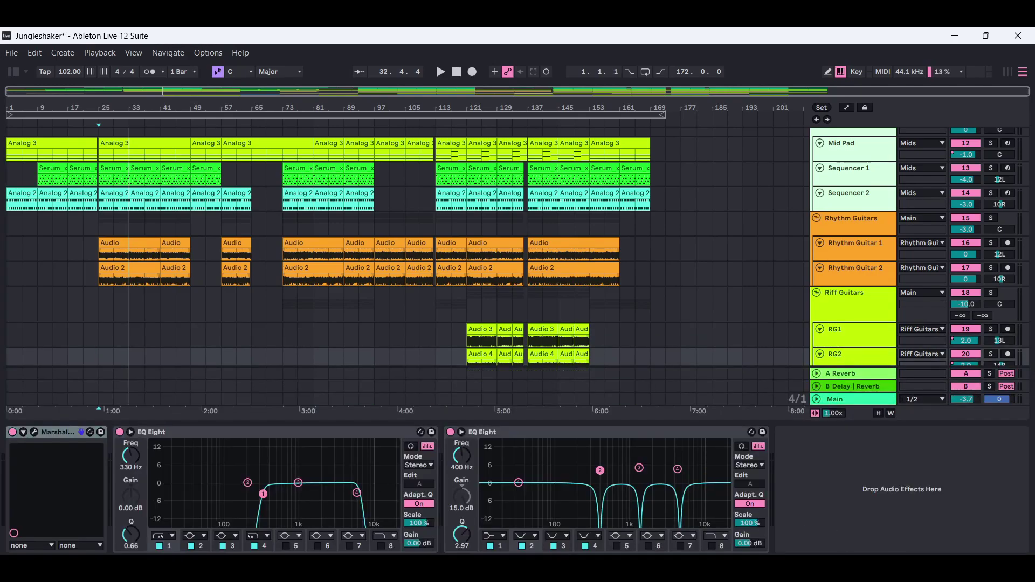
Show the device chain of RG3 on track 21 to examine its EQ Eight curves, and hide the device view again.
double_click(856, 387)
double_click(857, 387)
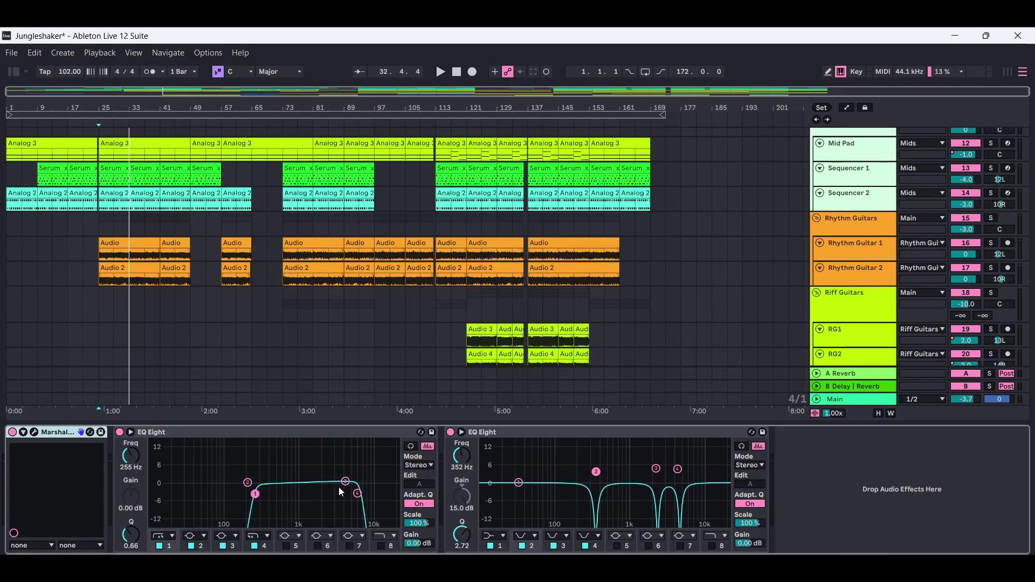
left_click_drag(892, 424, 892, 545)
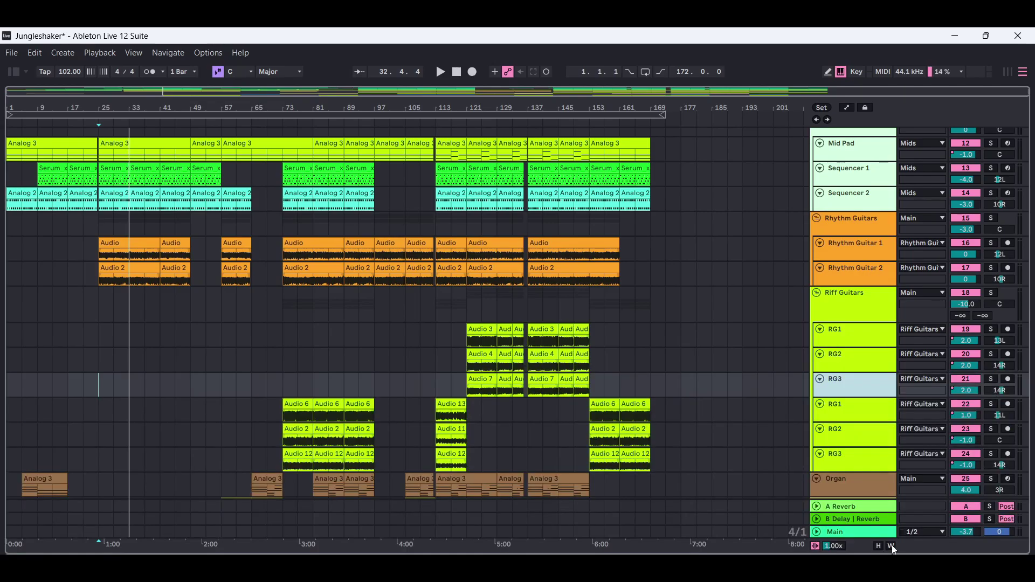
Inspect the EQ Eight curves of RG2 on track 20 once more and hide the device view.
left_click(861, 333)
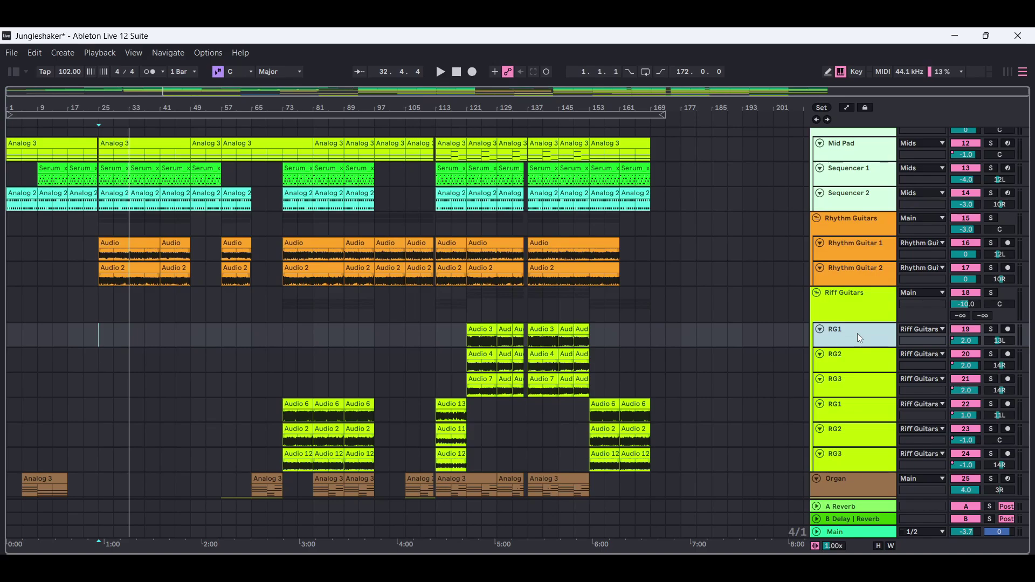
double_click(861, 357)
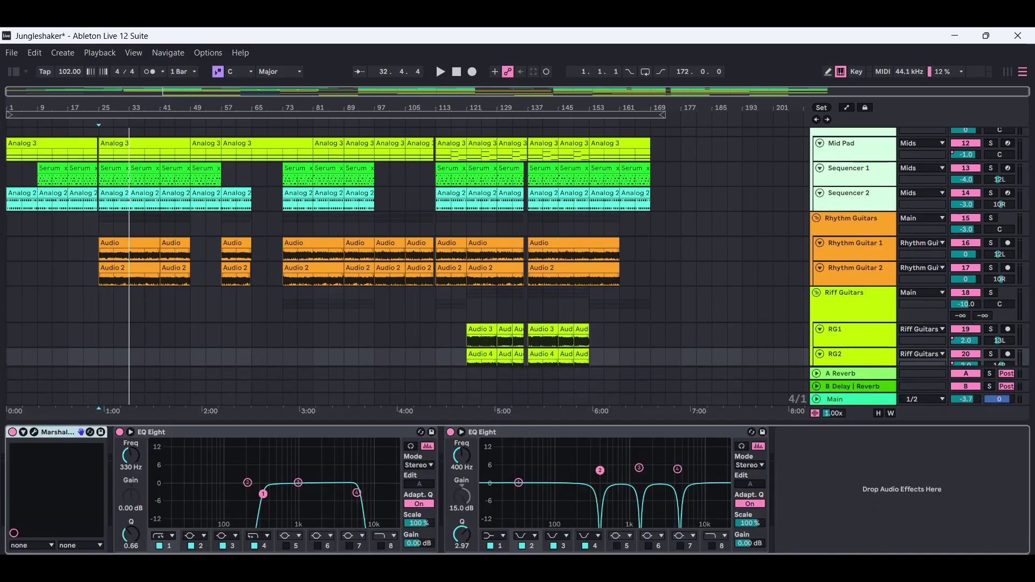
key("ctrl+alt+l")
Examine the riff layers RG1, RG3 and RG2 on tracks 19 to 21 and the second riff's RG1 on track 22.
left_click(860, 334)
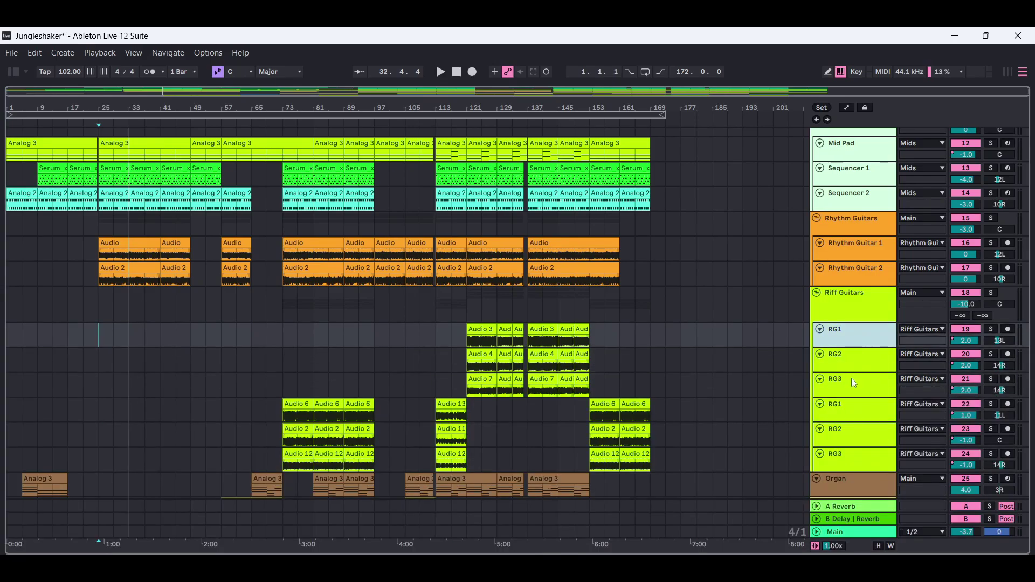
left_click(852, 379)
left_click(855, 358)
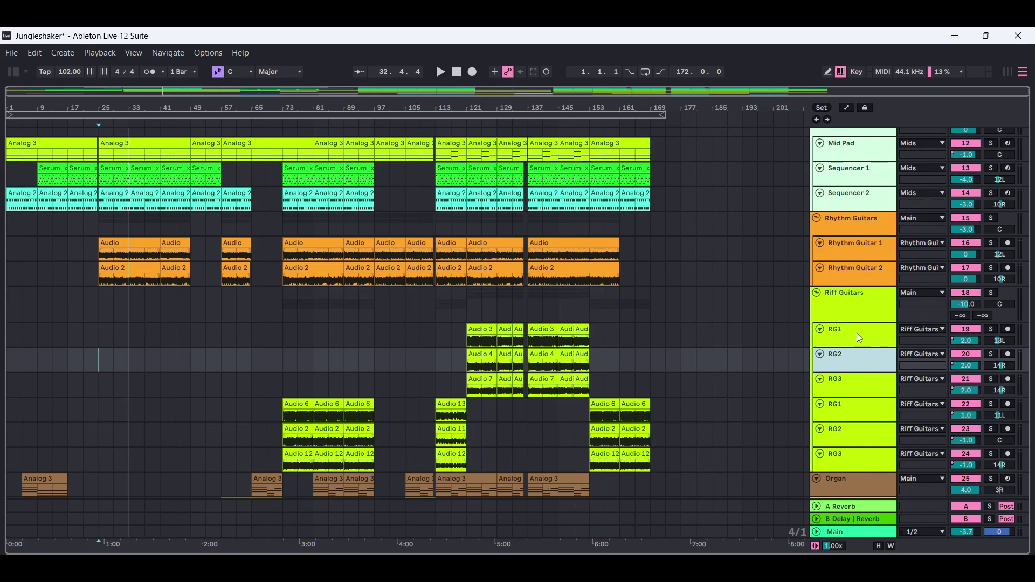
left_click(858, 335)
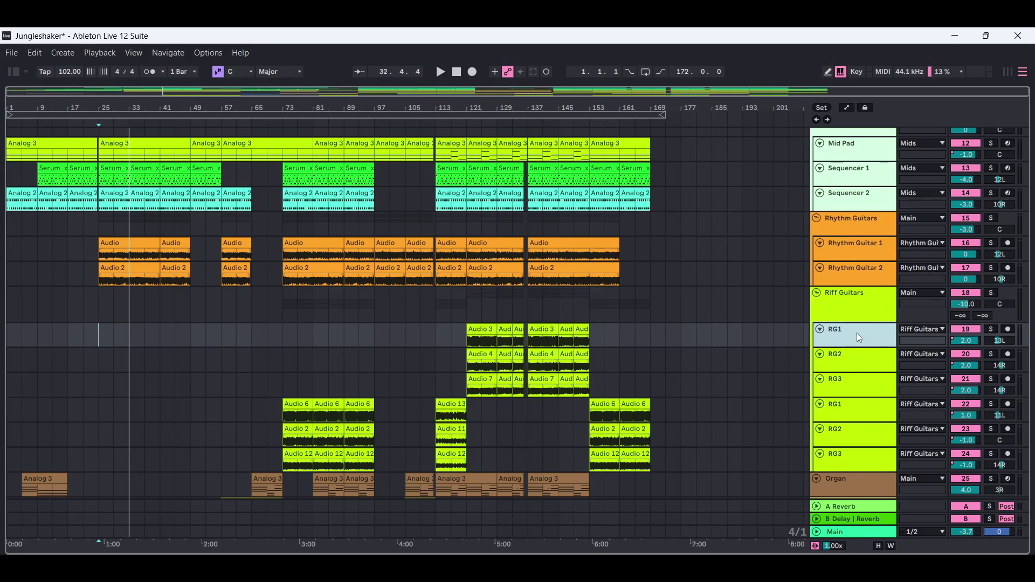
scroll(1031, 367, "down", 4)
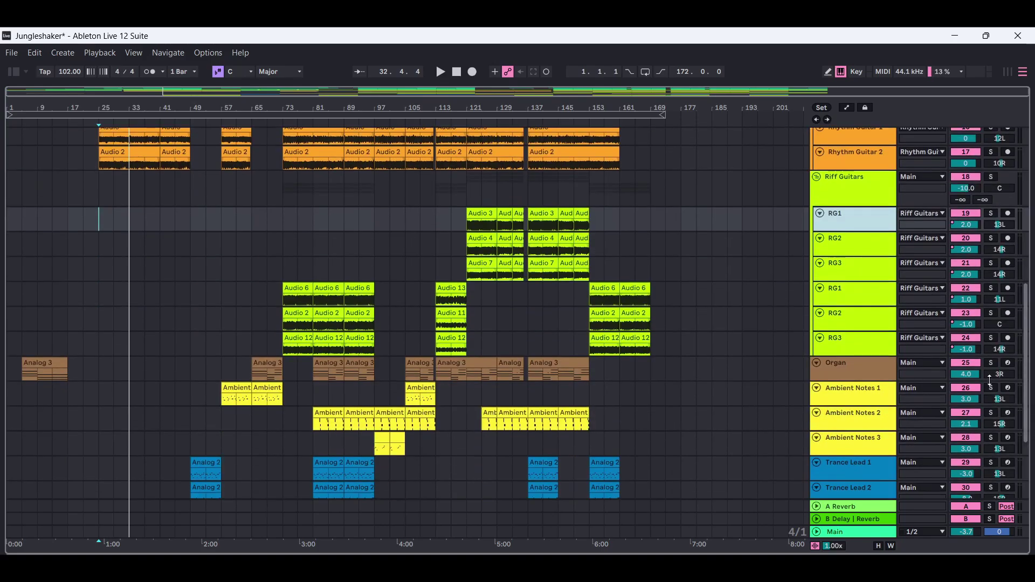
left_click(857, 296)
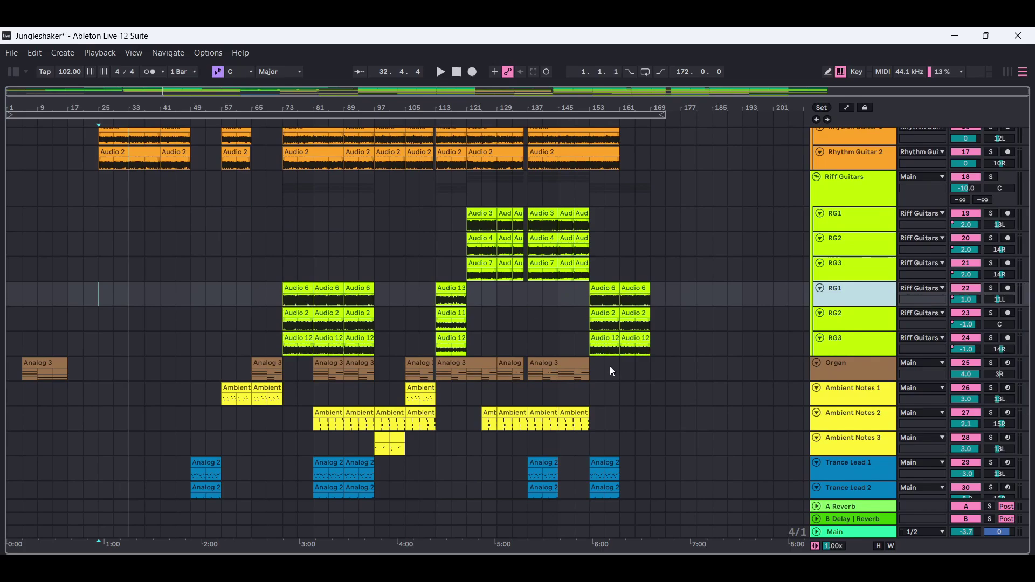
Examine the Lead Guitar group by selecting Lead Guitar 1, Lead Guitar 2 and Lead Guitar 3, finishing on the group track.
scroll(1024, 393, "down", 5)
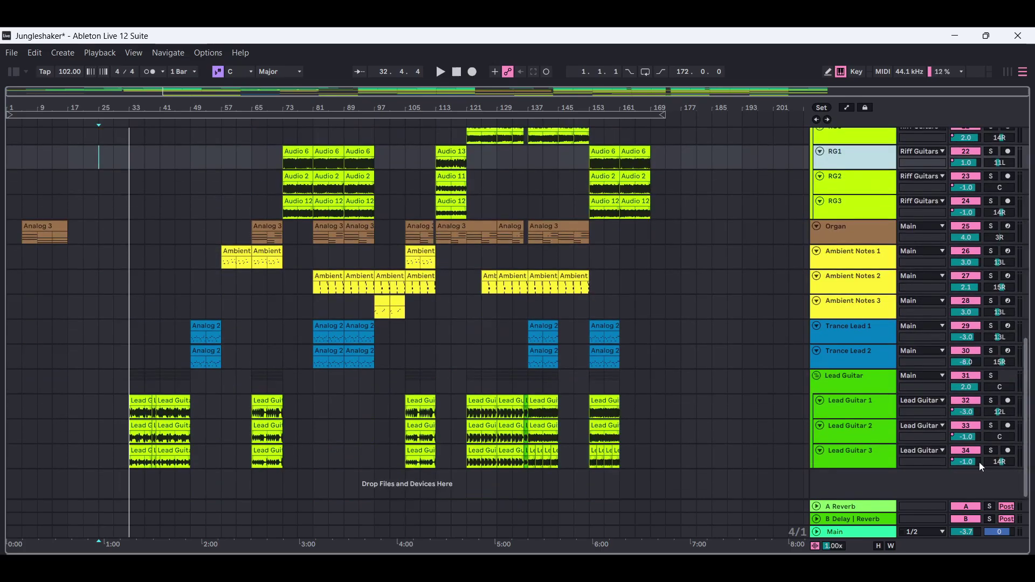
left_click(858, 383)
left_click(861, 409)
left_click(861, 429)
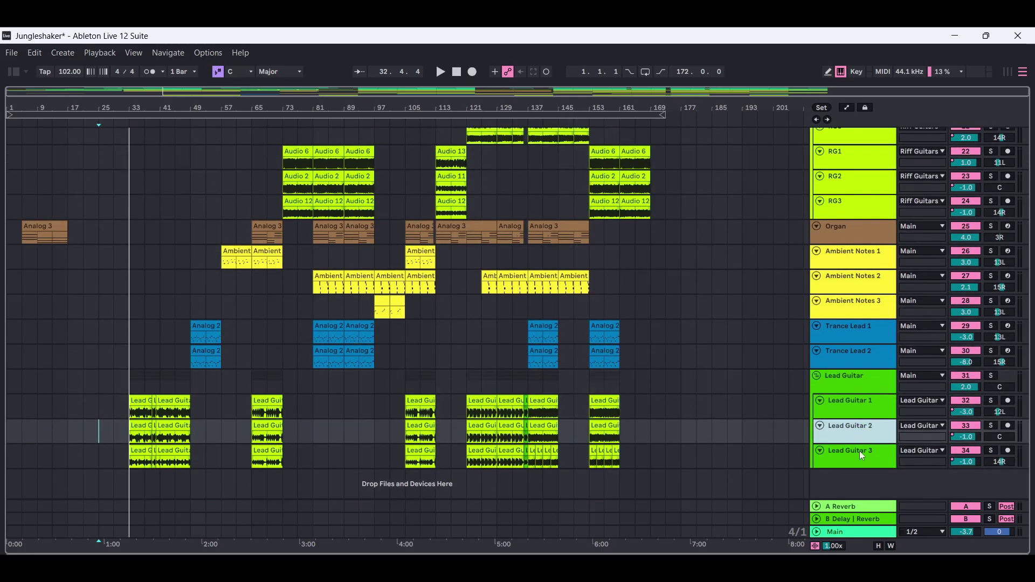
left_click(859, 453)
left_click(869, 385)
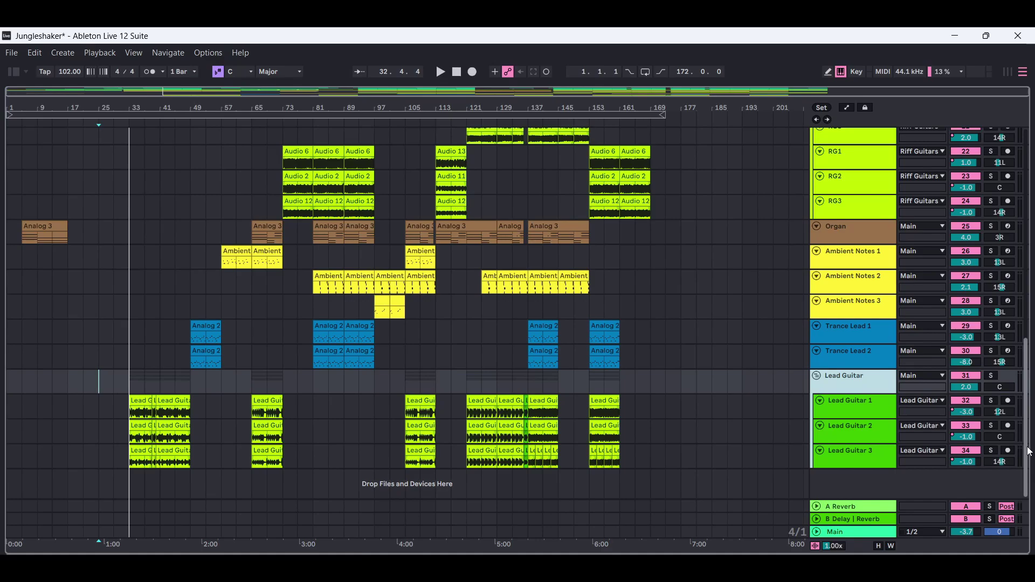
scroll(1027, 452, "up", 10)
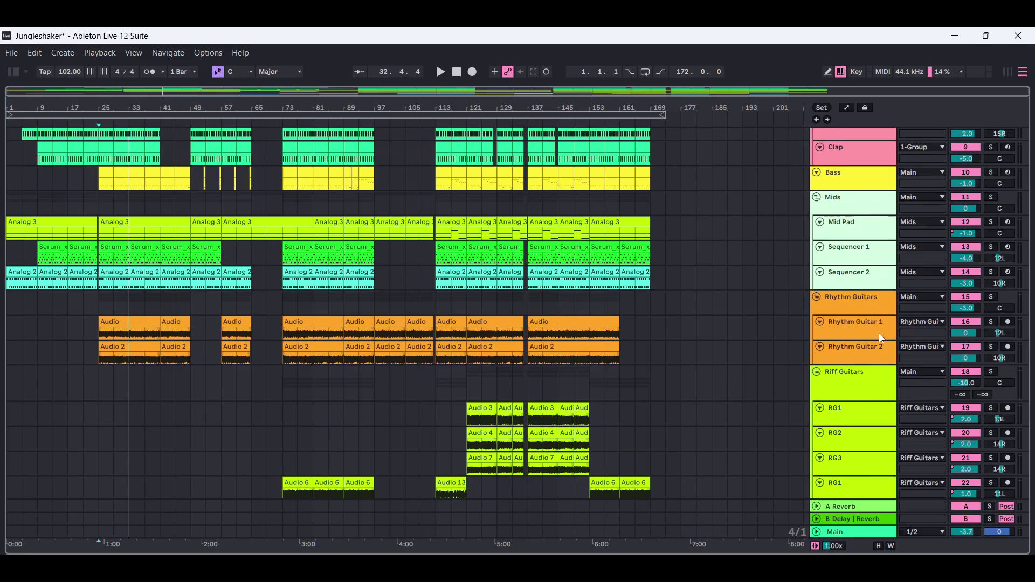
scroll(1028, 269, "down", 3)
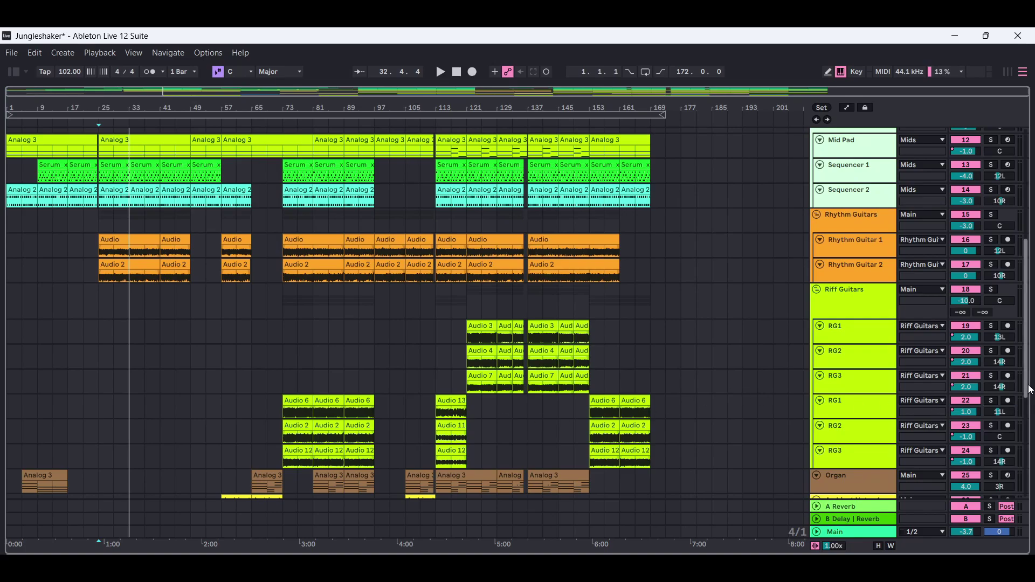
scroll(1028, 389, "up", 2)
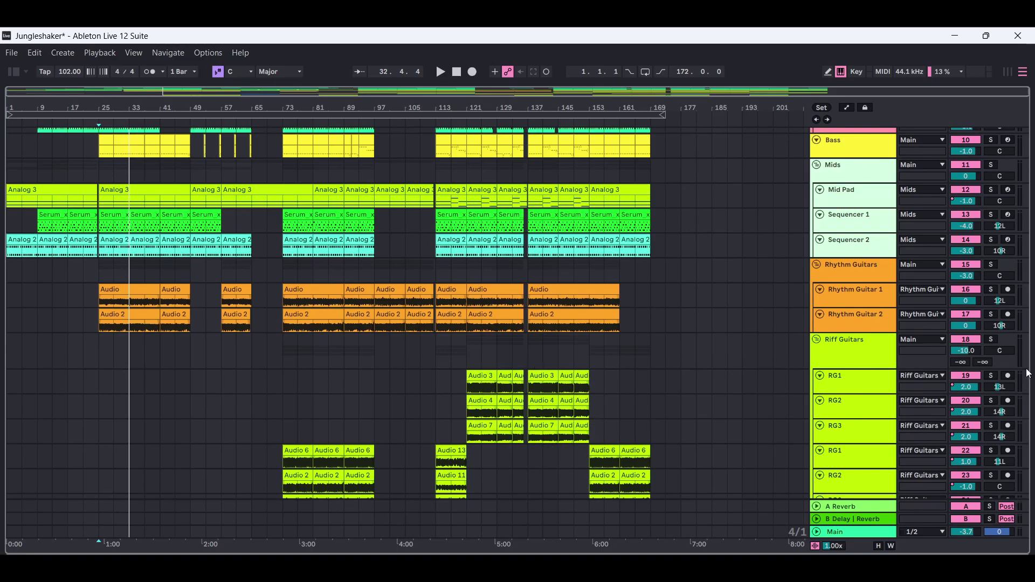
scroll(437, 362, "down", 3)
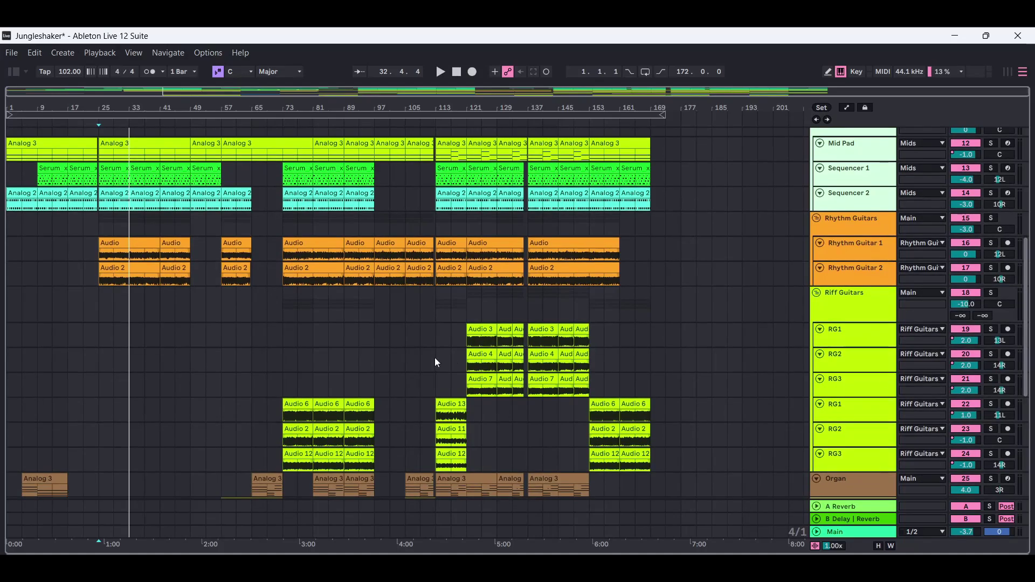
Compare Trance Lead 1 and 2 with the Lead Guitar group and its first track, and select the Trance Lead 1 clip at bar 137.
scroll(846, 401, "down", 10)
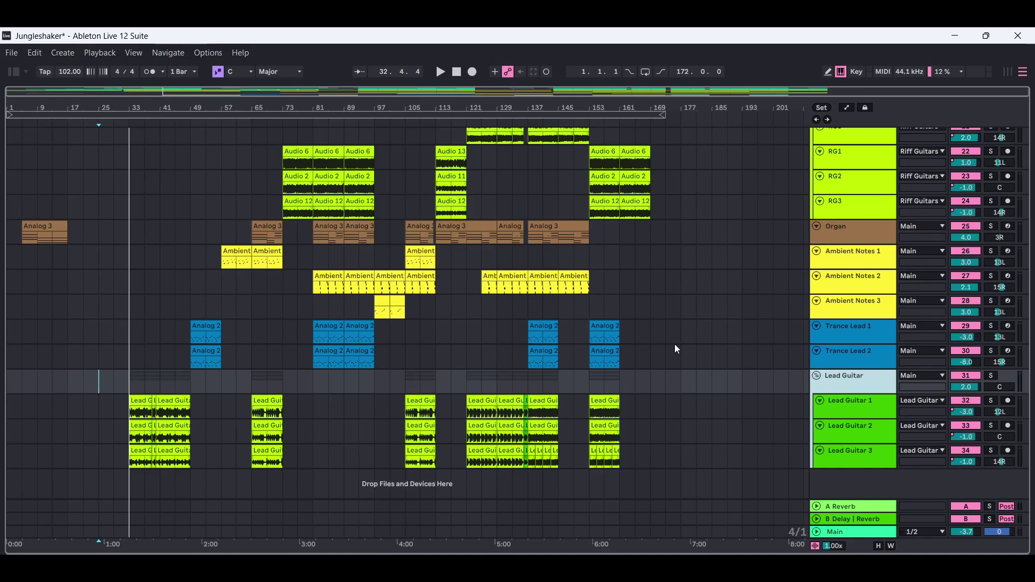
left_click(859, 331)
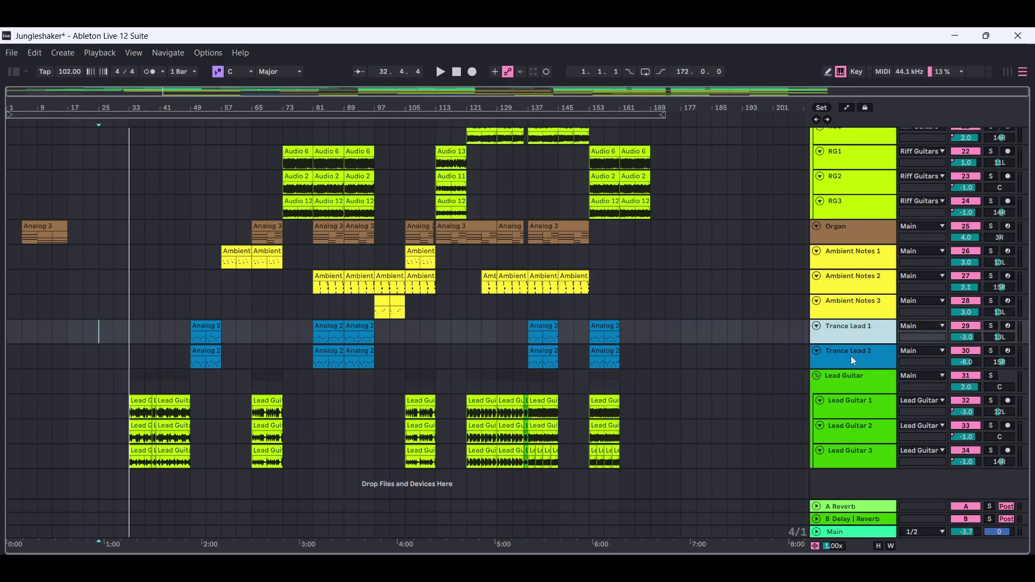
left_click(850, 356)
left_click(852, 334)
left_click(847, 363)
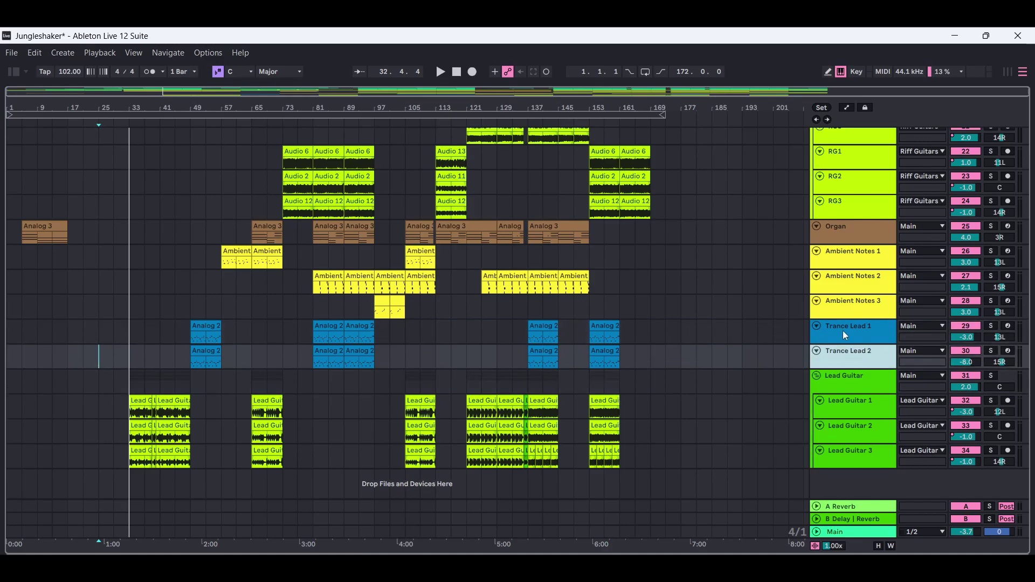
left_click(846, 383)
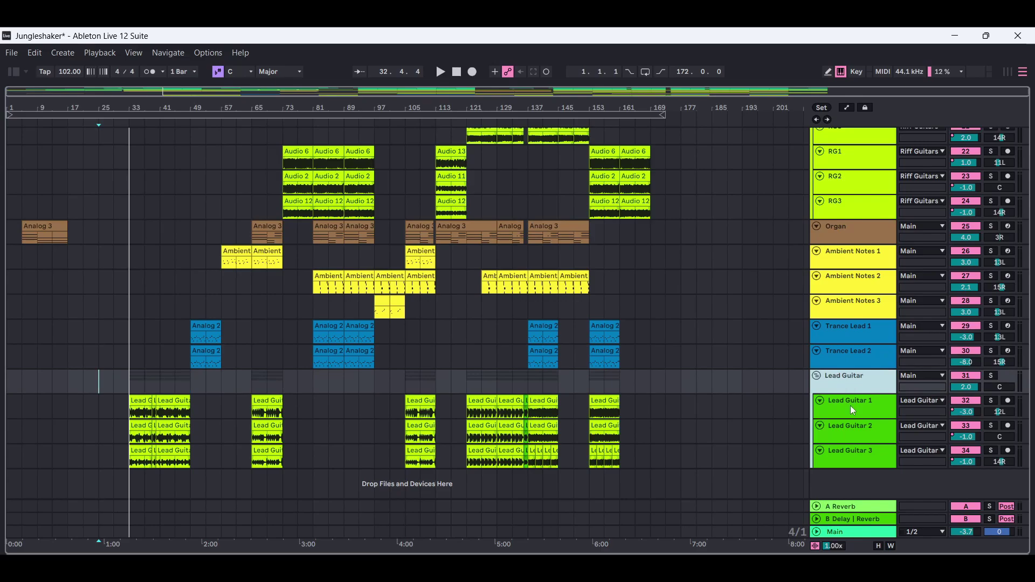
left_click(850, 407)
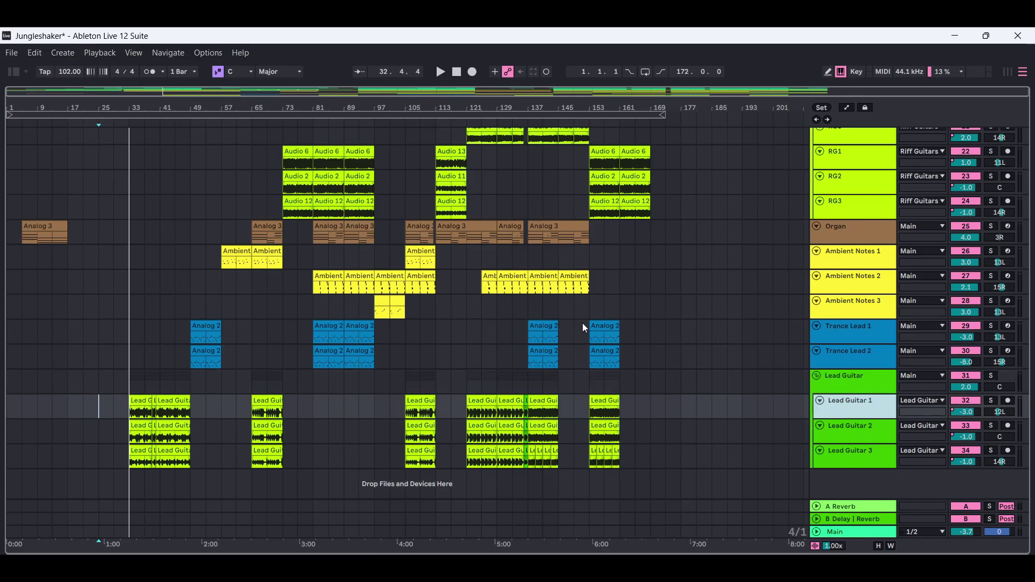
left_click(541, 330)
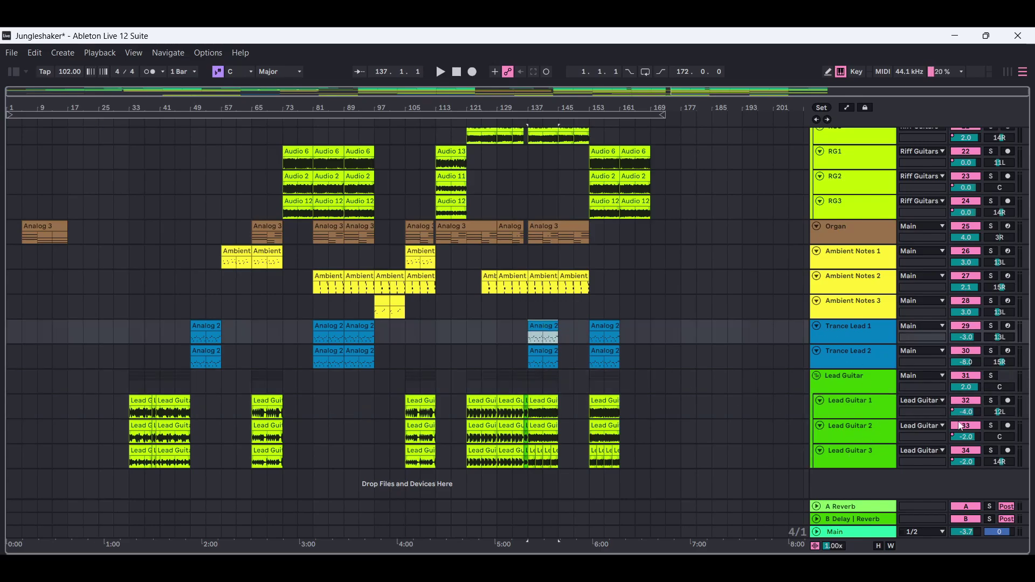
Play the arrangement from the start of the first Rhythm Guitar 1 clip at bar 25.
scroll(1028, 433, "up", 2)
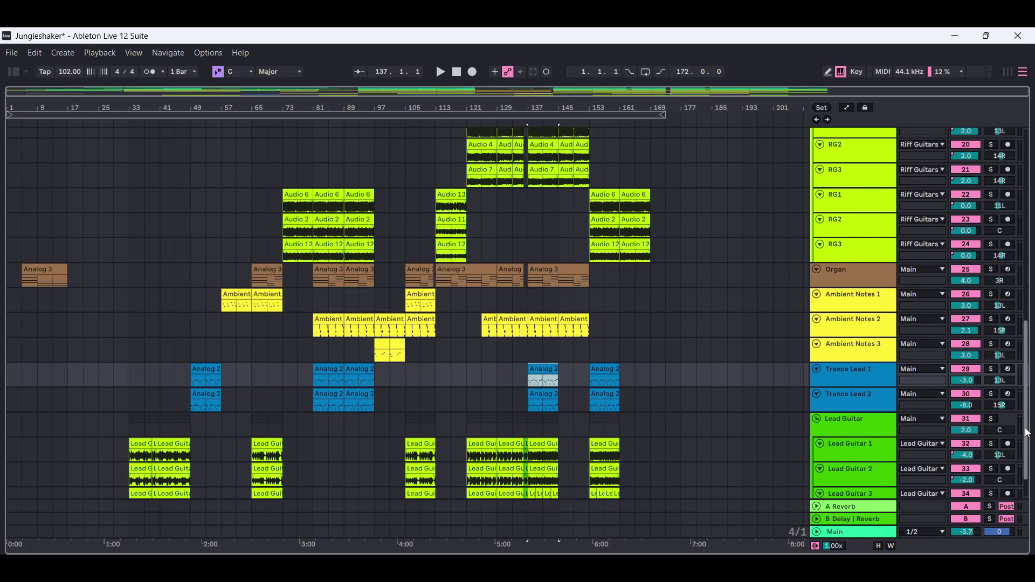
left_click_drag(1028, 433, 1027, 338)
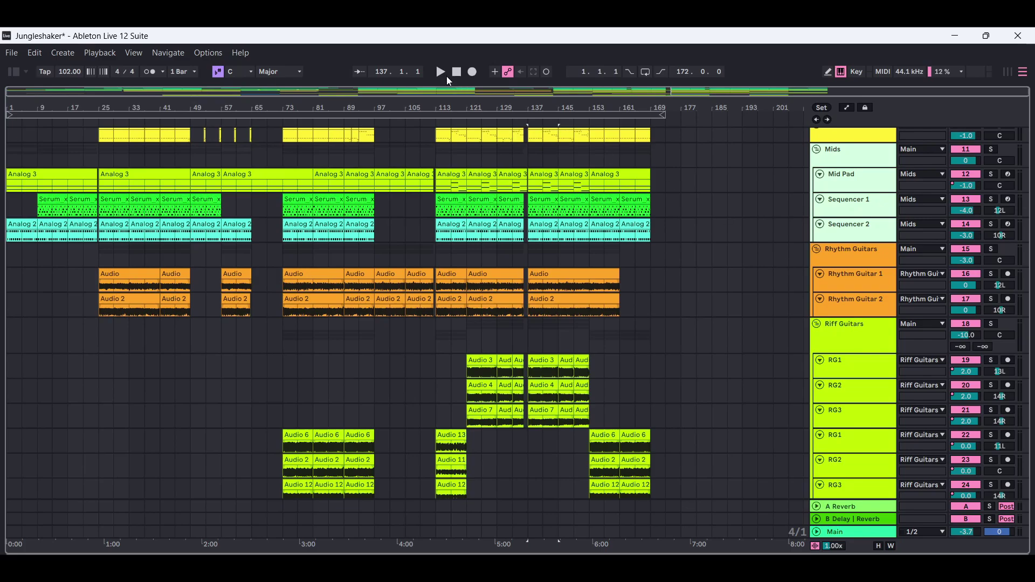
left_click(134, 286)
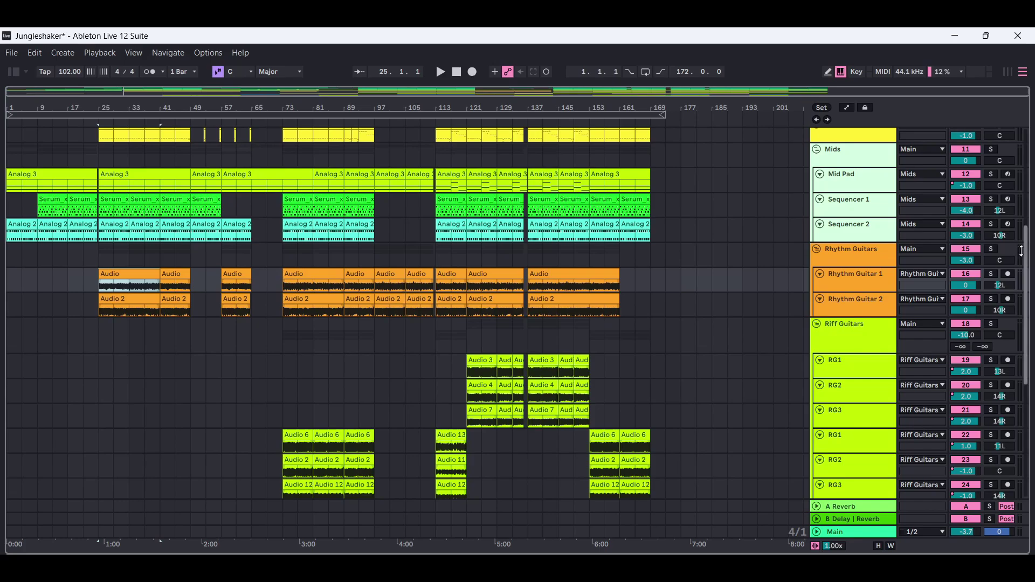
left_click(441, 72)
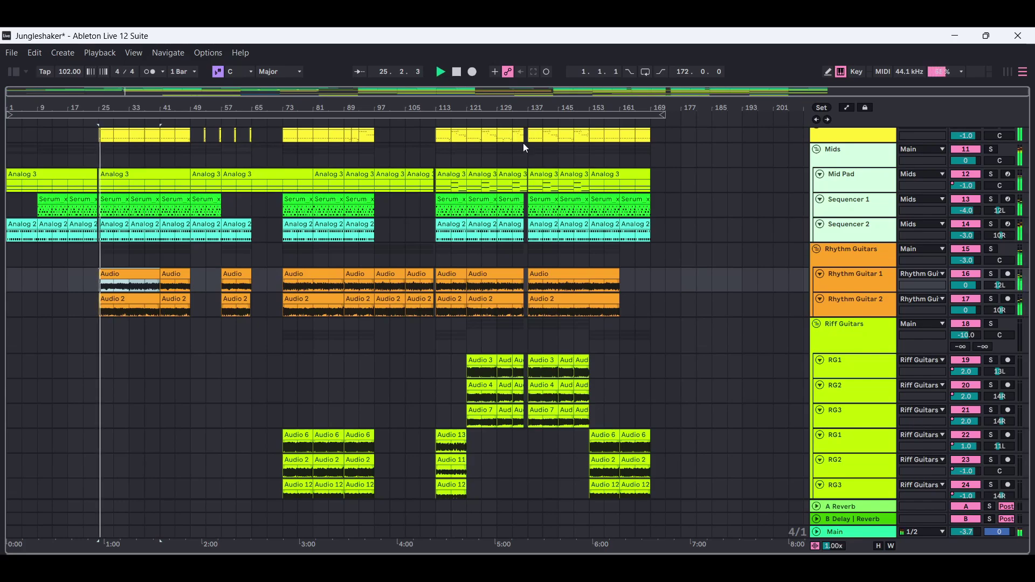
Solo the Rhythm Guitars group, inspect the device chains of Rhythm Guitar 1 and 2 during playback, and hide the device view.
scroll(1027, 278, "down", 1)
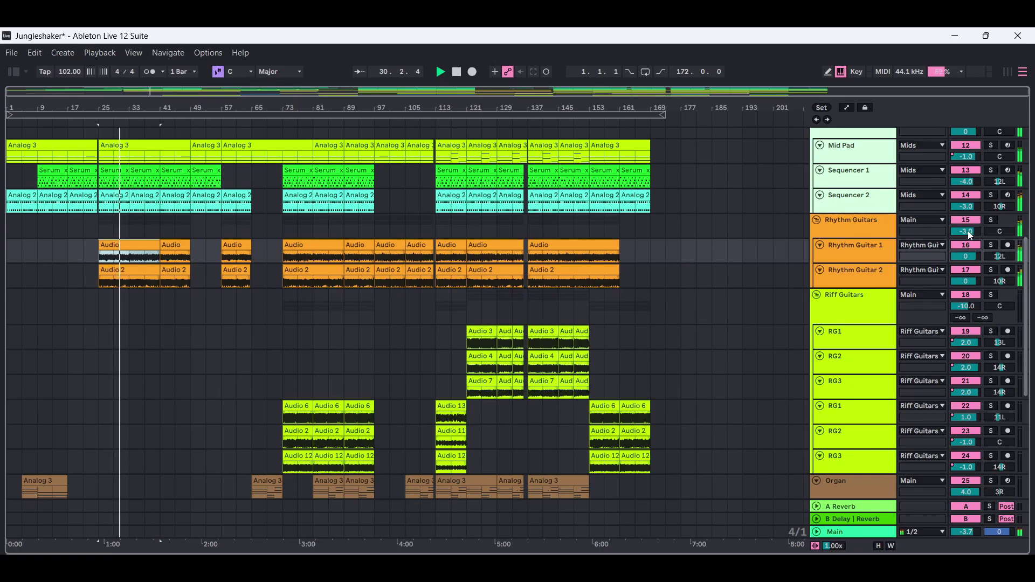
left_click(992, 221)
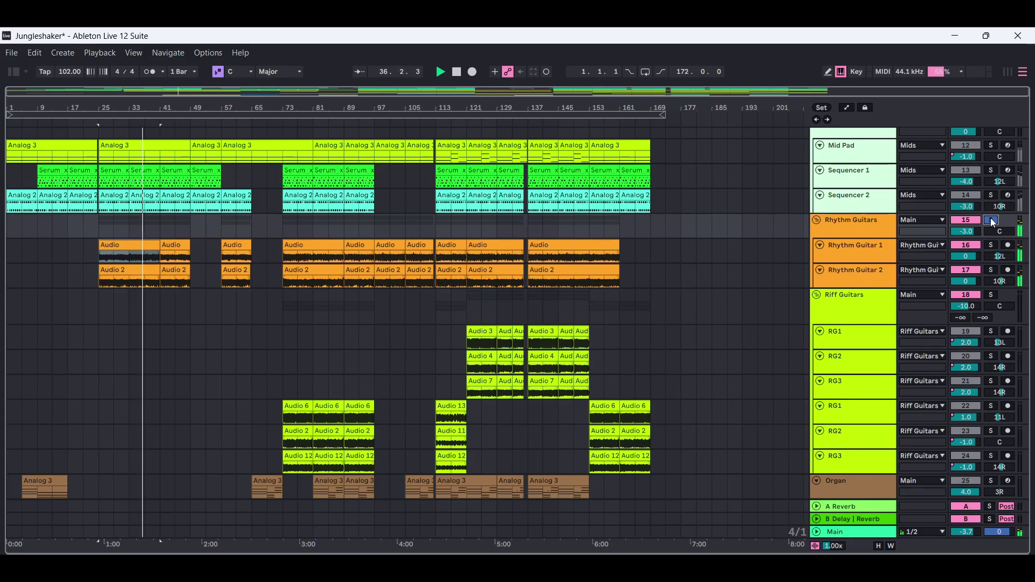
double_click(867, 254)
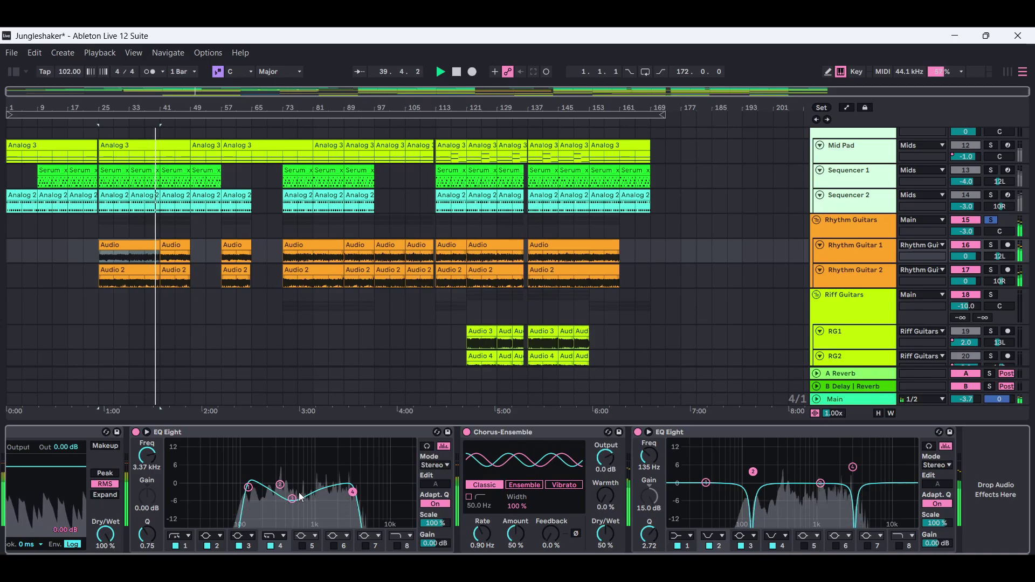
left_click(859, 276)
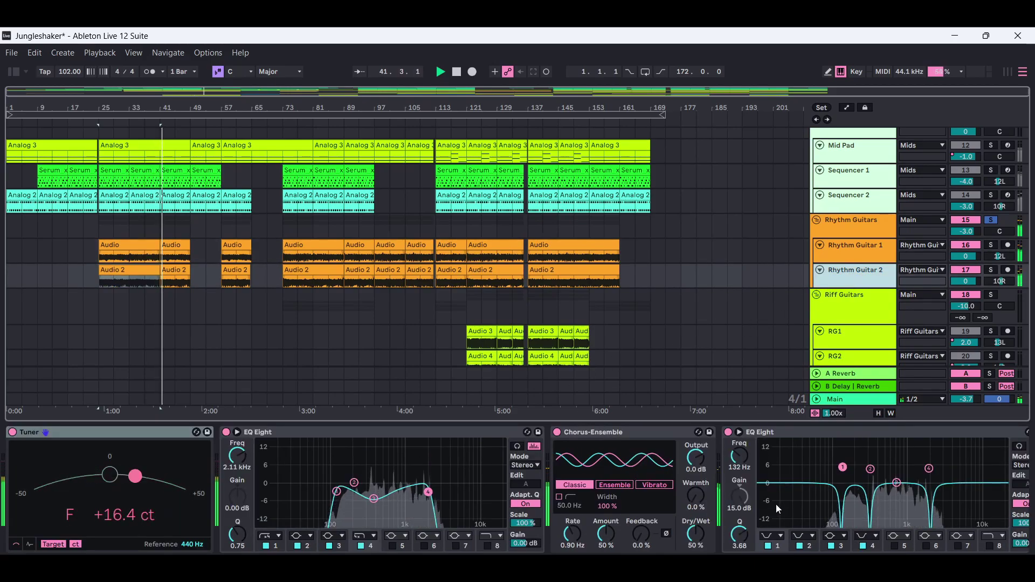
key("ctrl+alt+l")
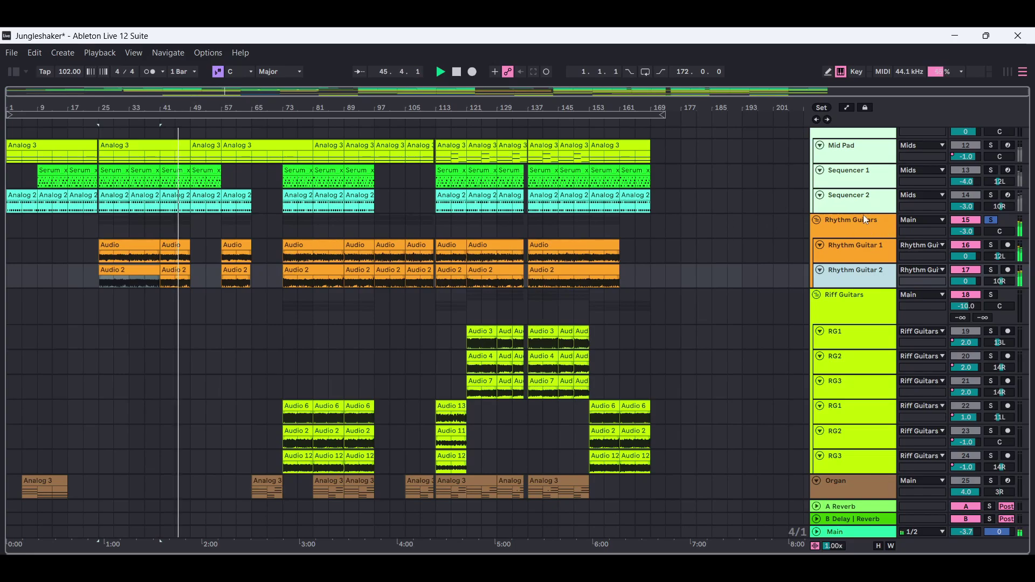
Take the Rhythm Guitars group out of solo and stop playback.
left_click(992, 220)
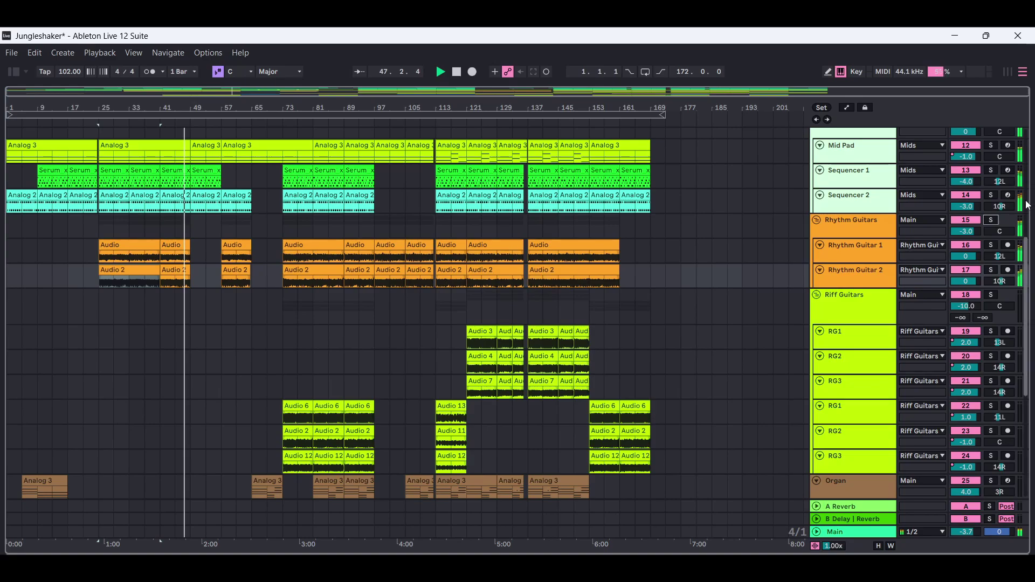
left_click_drag(1026, 262, 1028, 369)
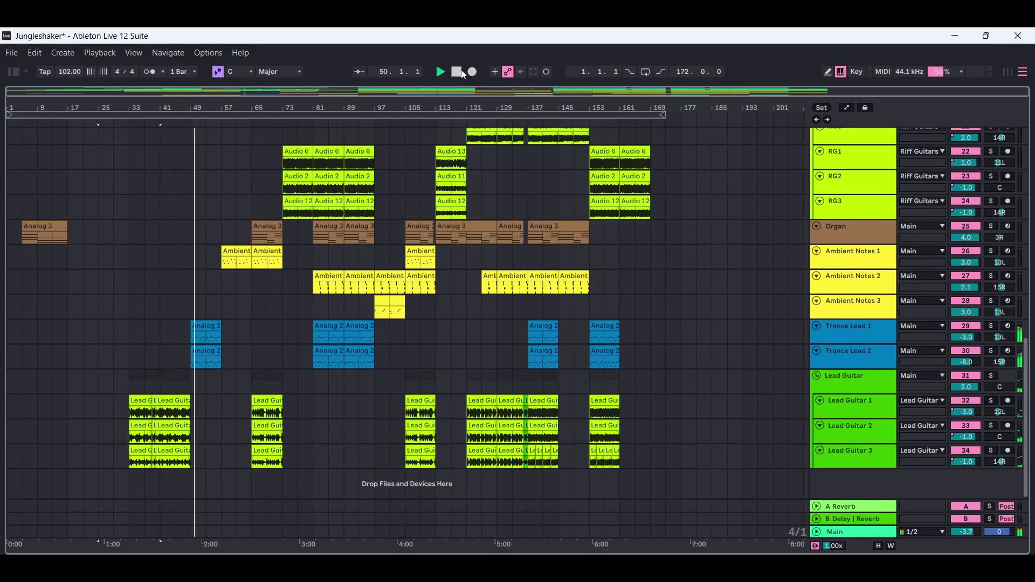
left_click(461, 74)
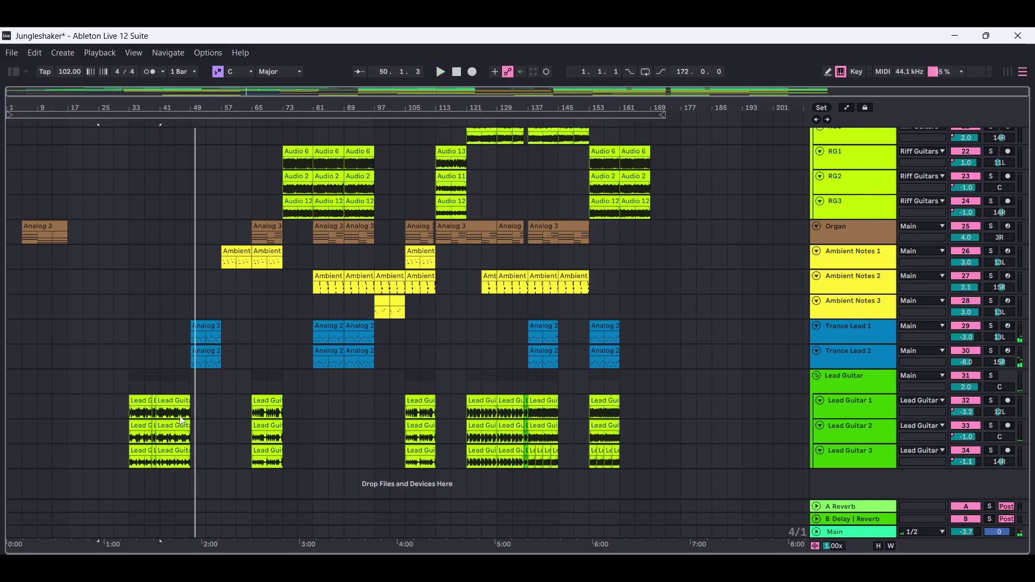
Play from the first Lead Guitar 1 clip at bar 33, temporarily soloing the Lead Guitar group, and stop playback.
left_click(139, 401)
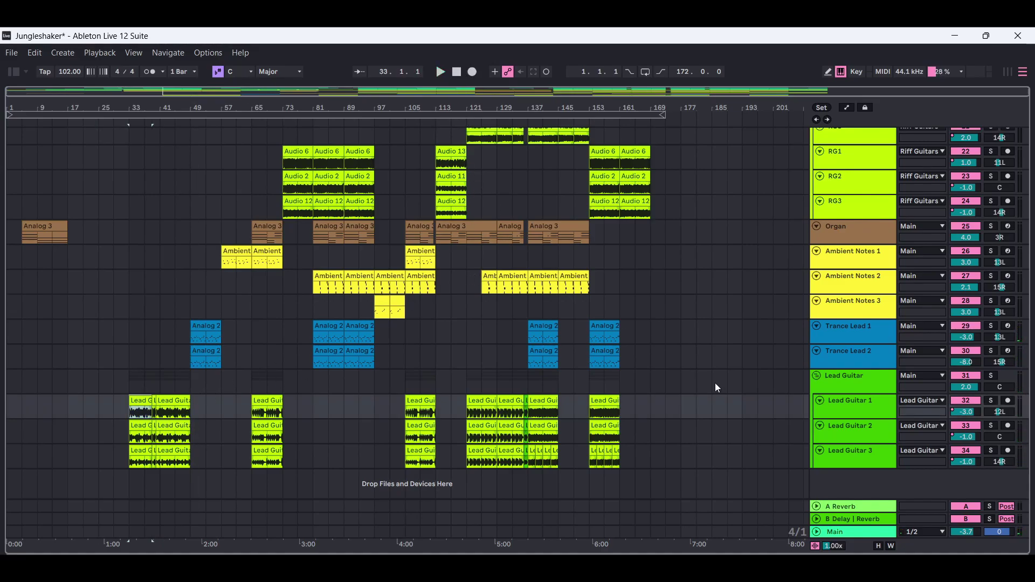
left_click(440, 72)
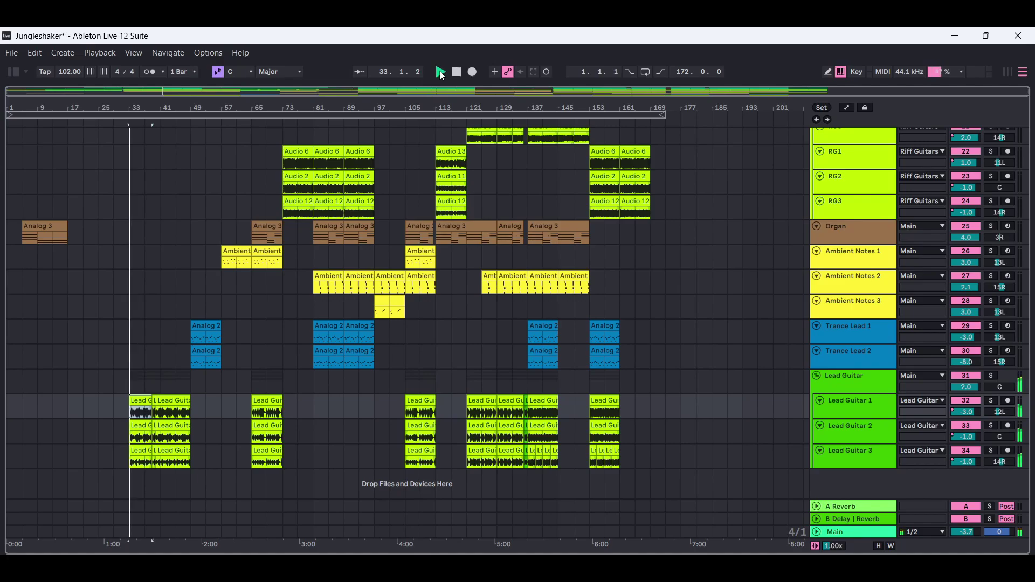
left_click(990, 375)
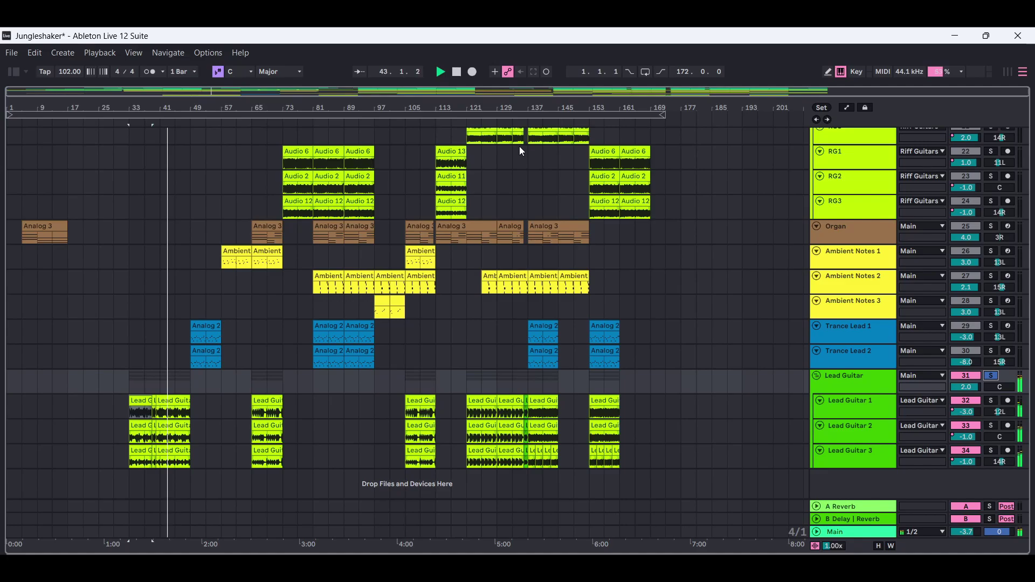
left_click(994, 376)
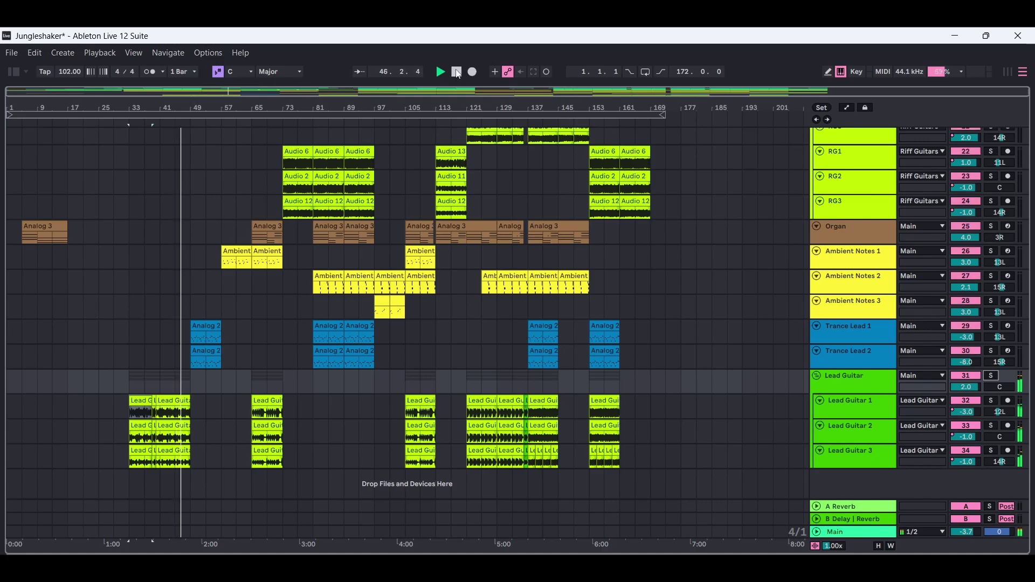
left_click(458, 72)
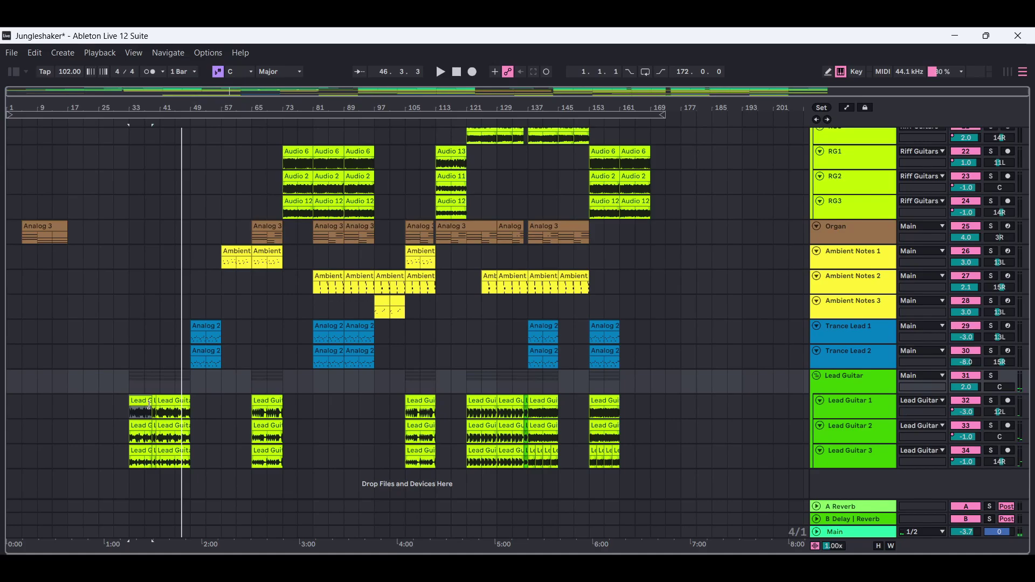
Audition the Lead Guitar part from bar 65 in the full mix and with the Lead Guitar group soloed.
left_click(254, 402)
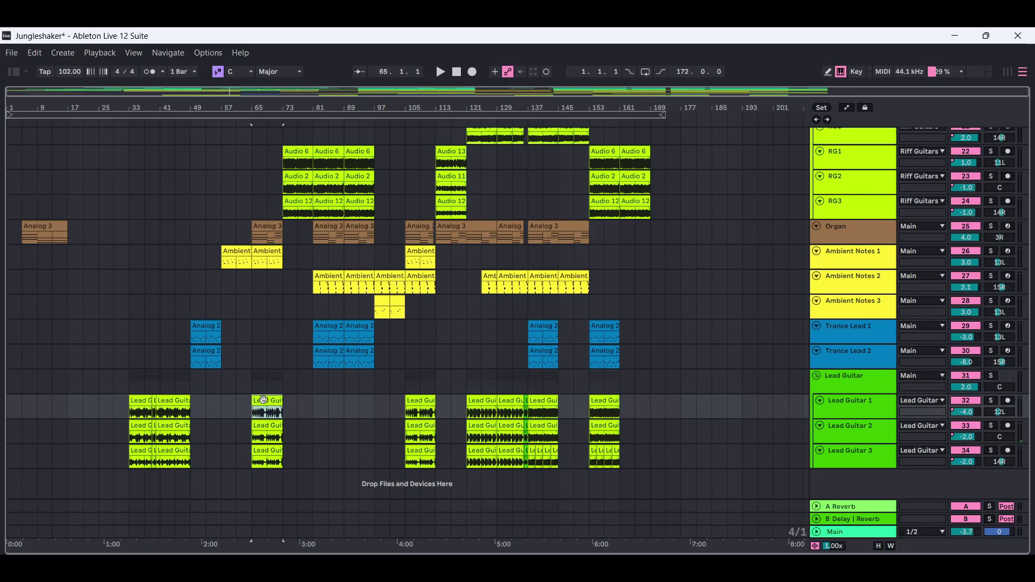
left_click(441, 71)
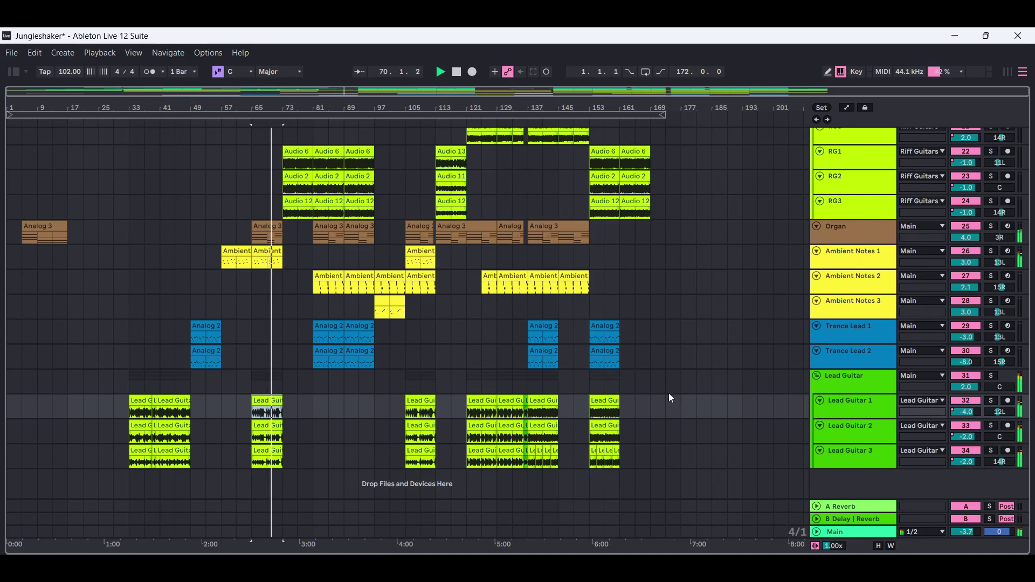
left_click(992, 376)
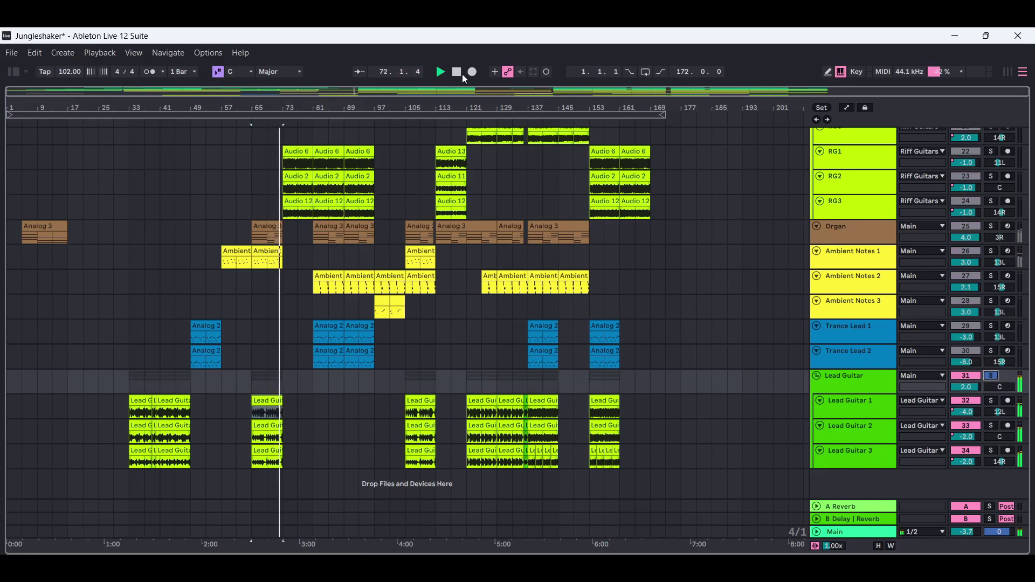
left_click(993, 376)
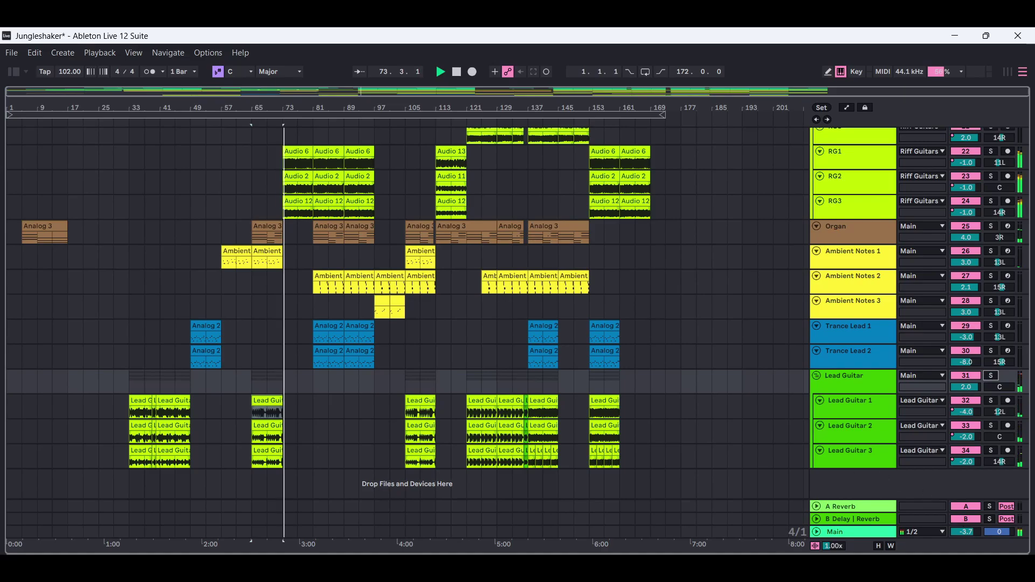
left_click(457, 73)
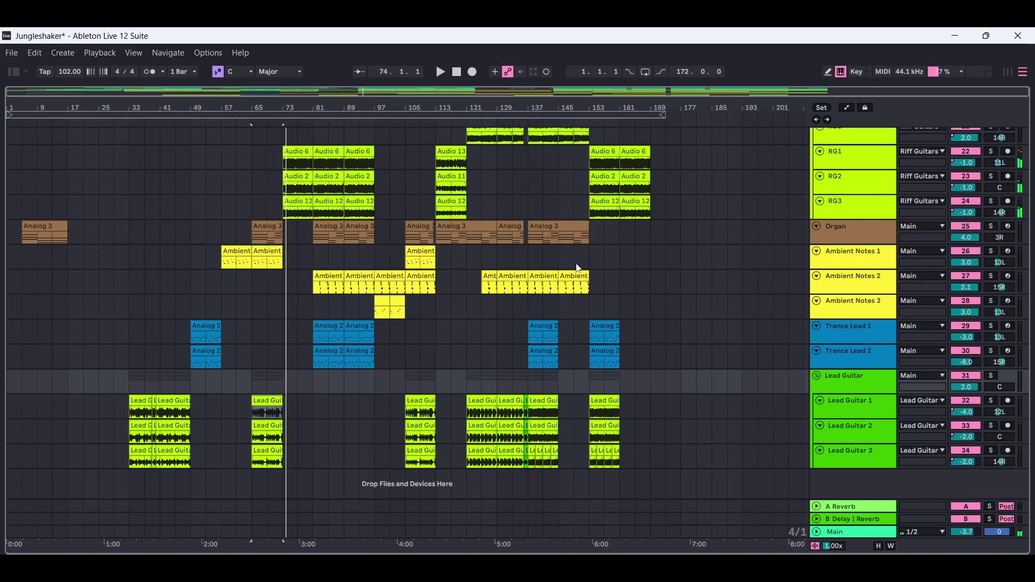
Audition the clip at bar 105 with the Lead Guitar group and Lead Guitar 1 soloed in turn, restarting playback from that bar.
left_click(419, 401)
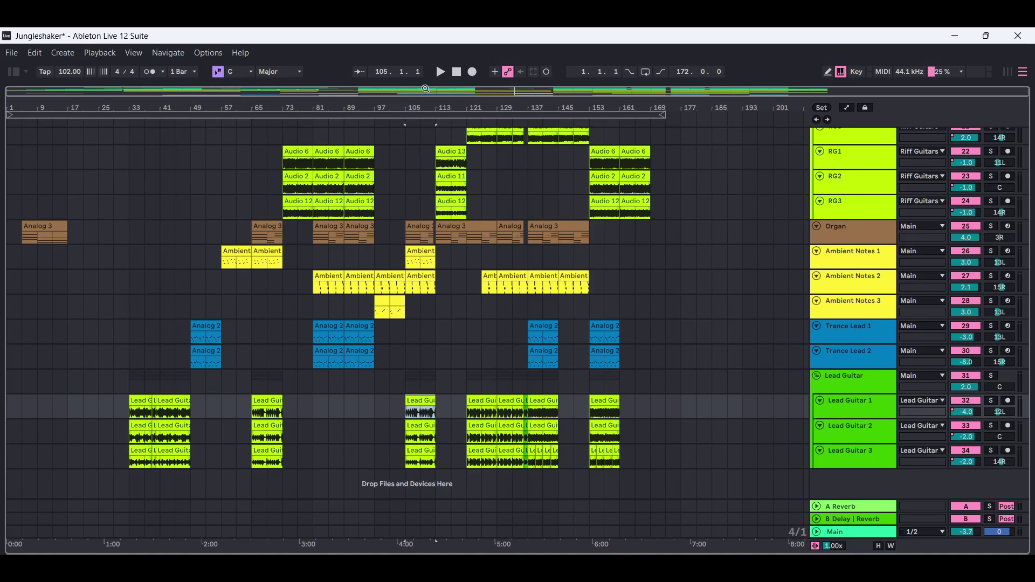
left_click(441, 72)
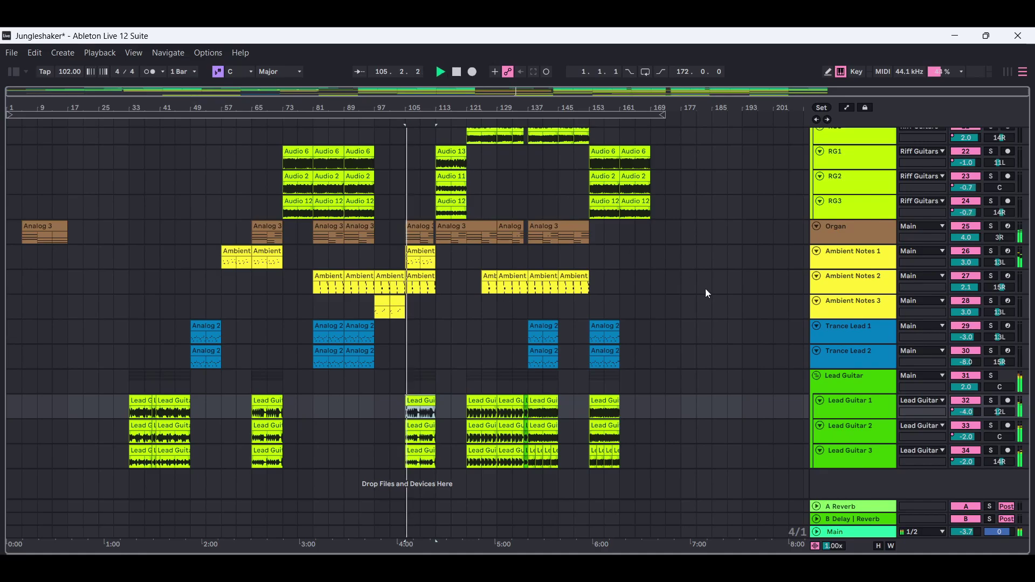
left_click(991, 376)
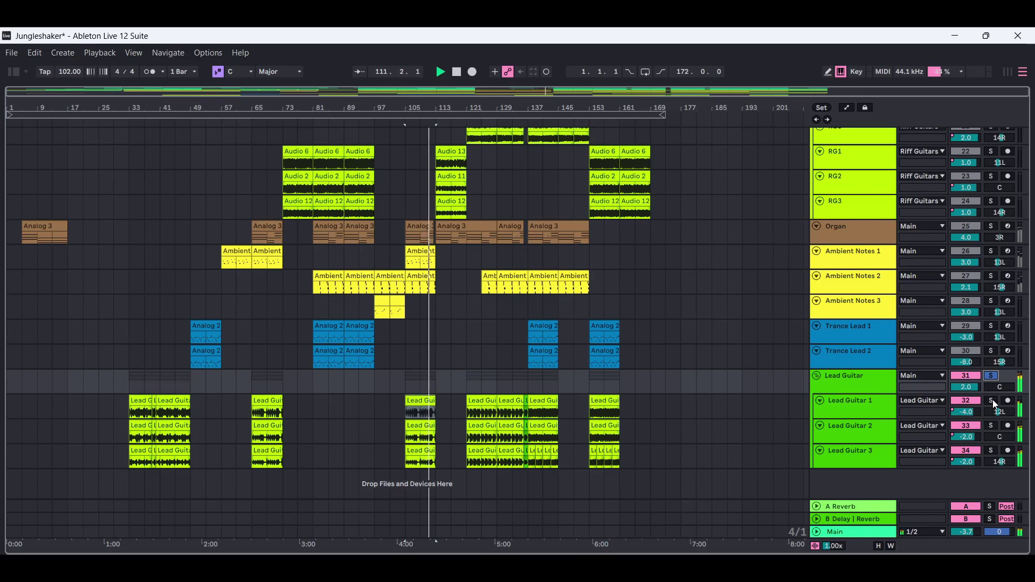
left_click(993, 401)
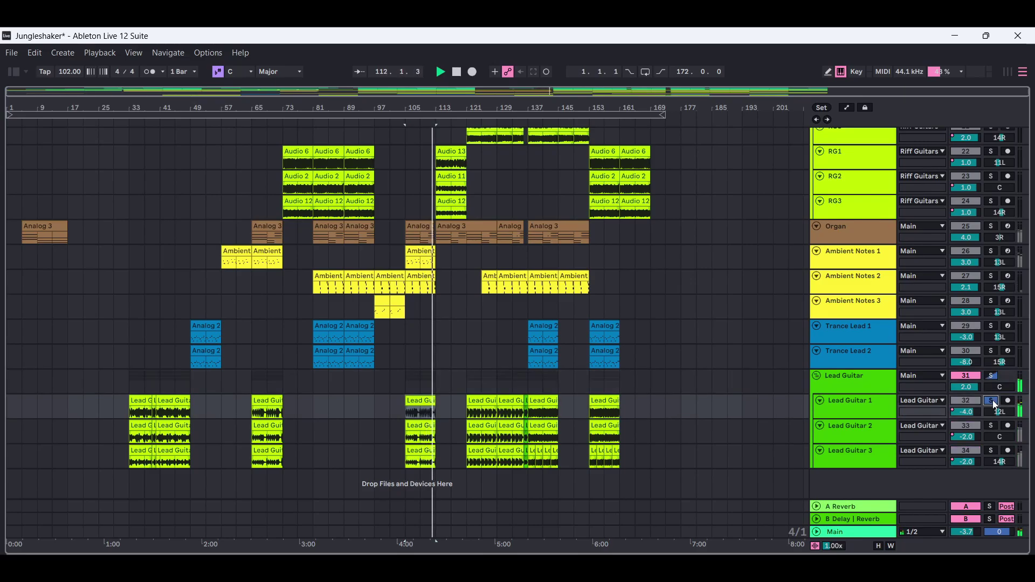
left_click(440, 71)
left_click(440, 72)
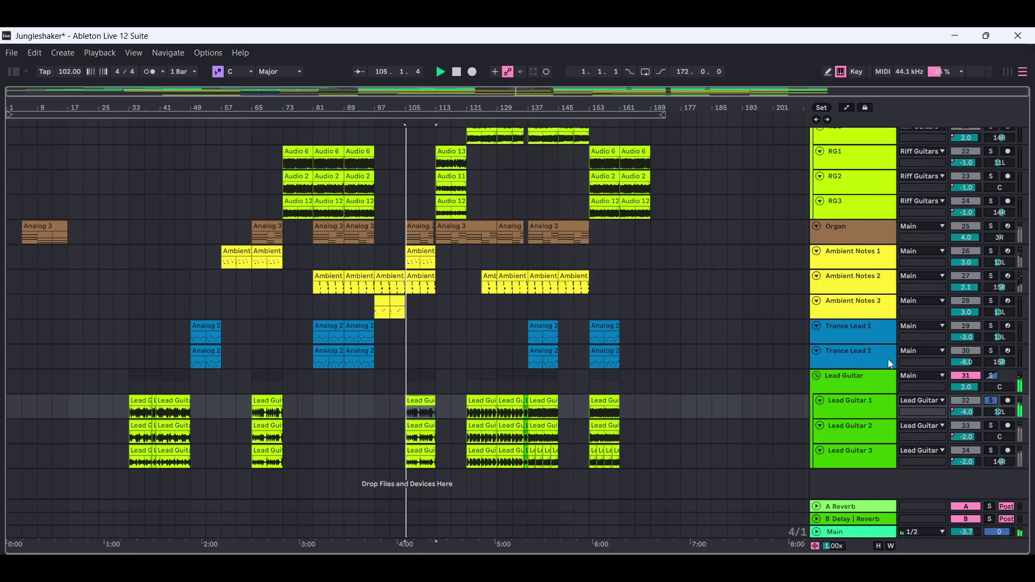
Compare the three Lead Guitar tracks by soloing them one at a time during playback, and take them out of solo.
left_click(991, 423)
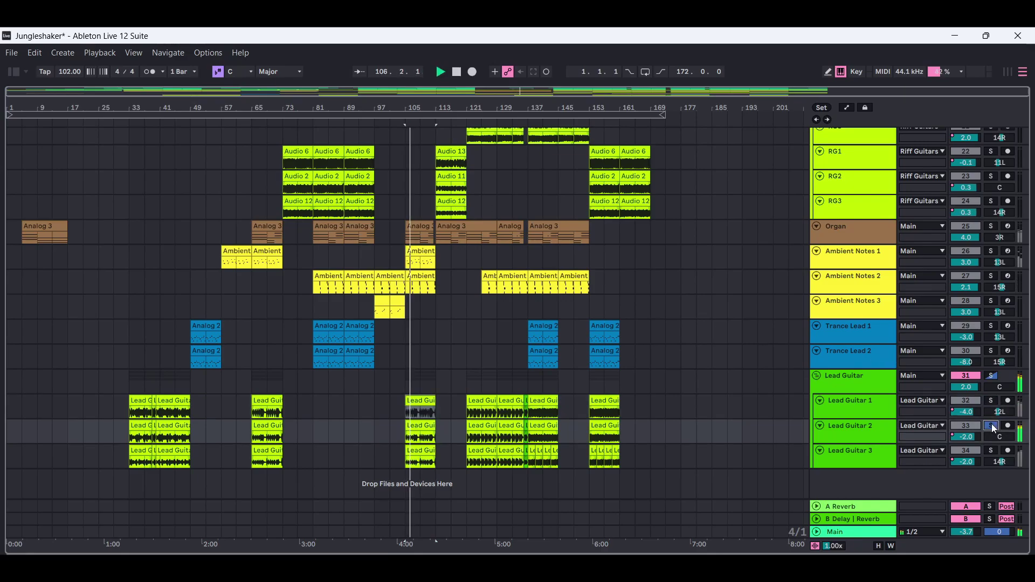
left_click(993, 453)
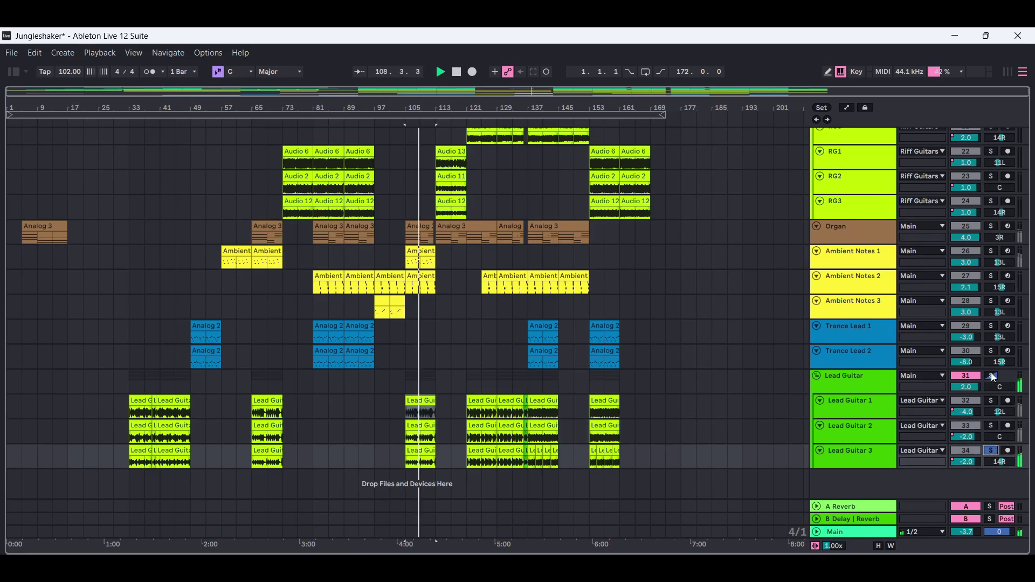
left_click(991, 400)
left_click(994, 429)
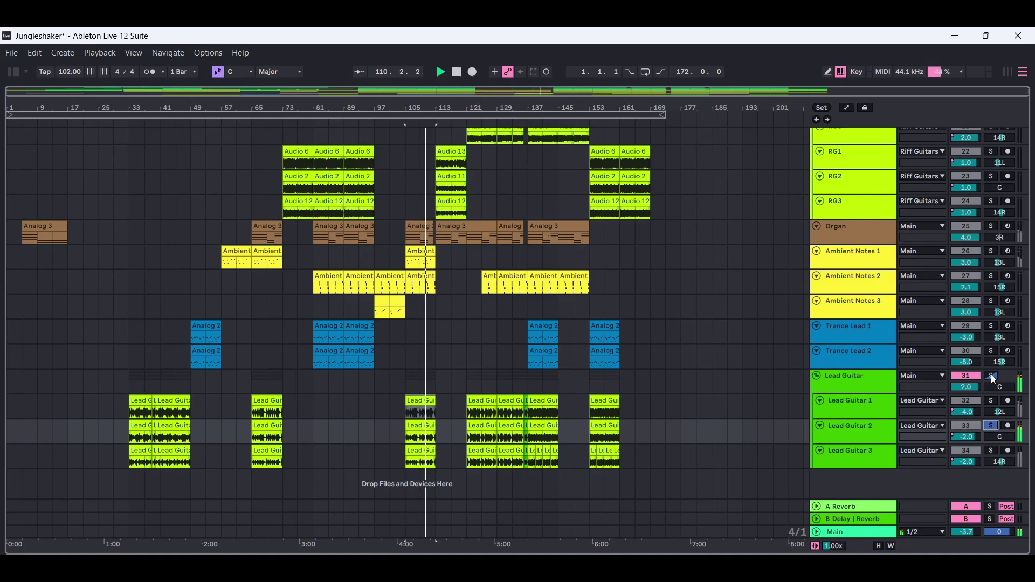
left_click(993, 452)
left_click(993, 451)
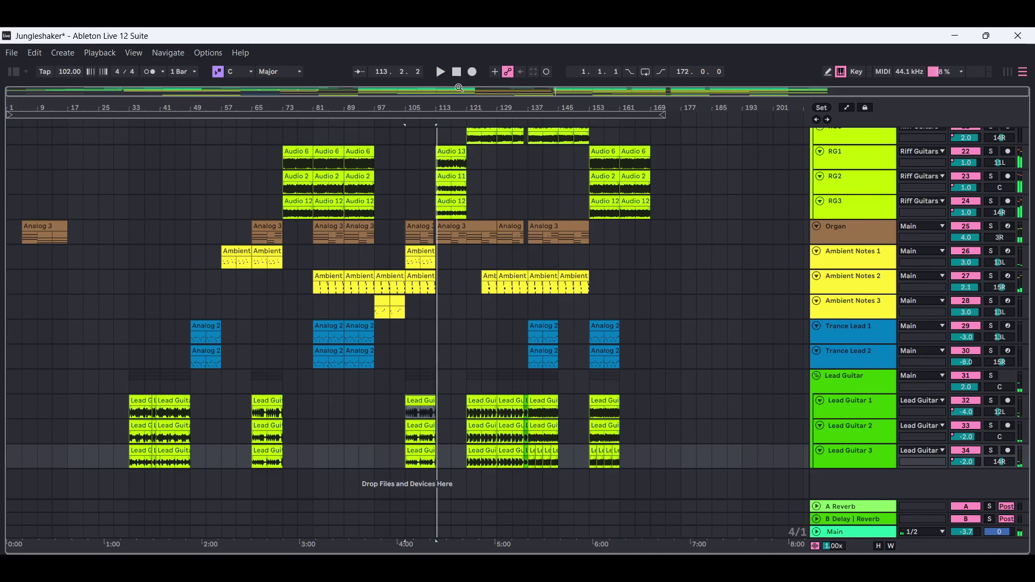
Play from the Lead Guitar 1 clip at bar 121, soloing Lead Guitar 1, 2 and 3 in turn before restoring the full mix.
left_click(487, 404)
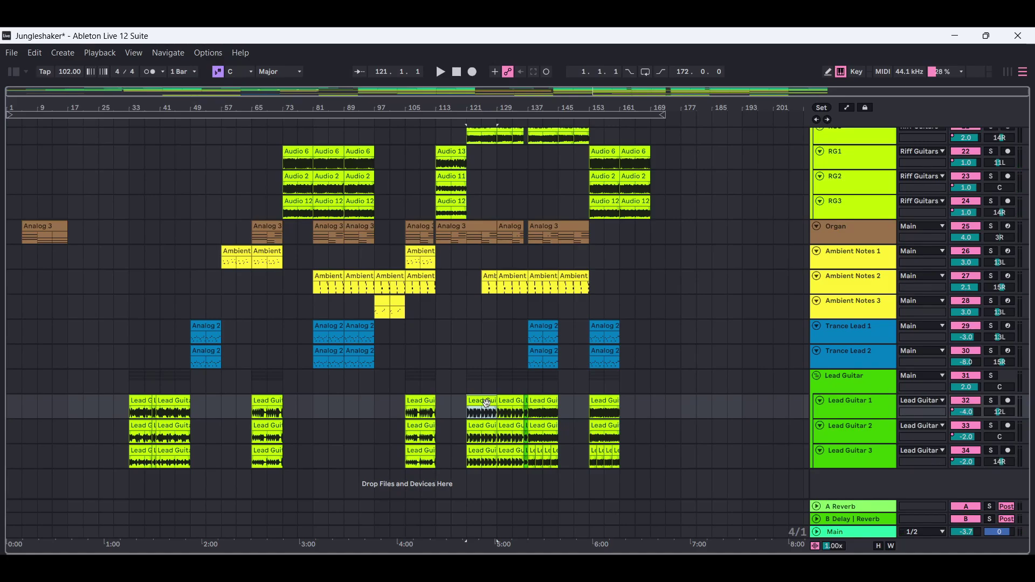
left_click(441, 72)
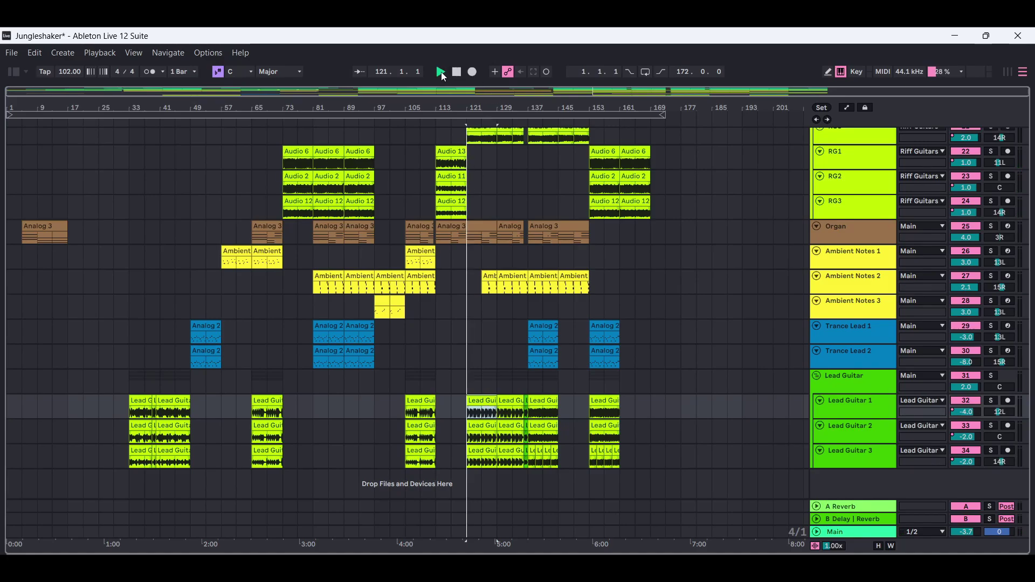
left_click(990, 400)
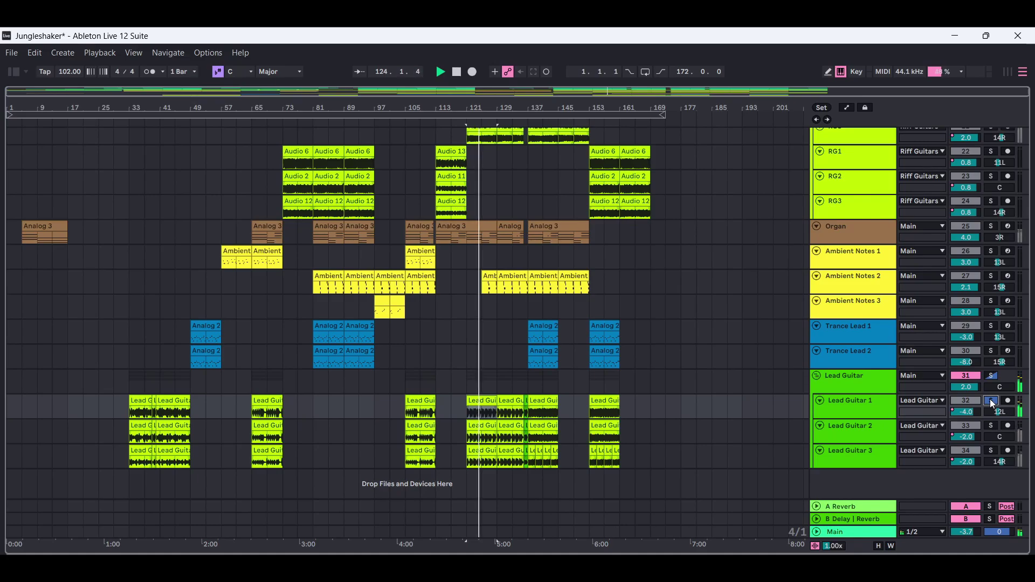
left_click(992, 426)
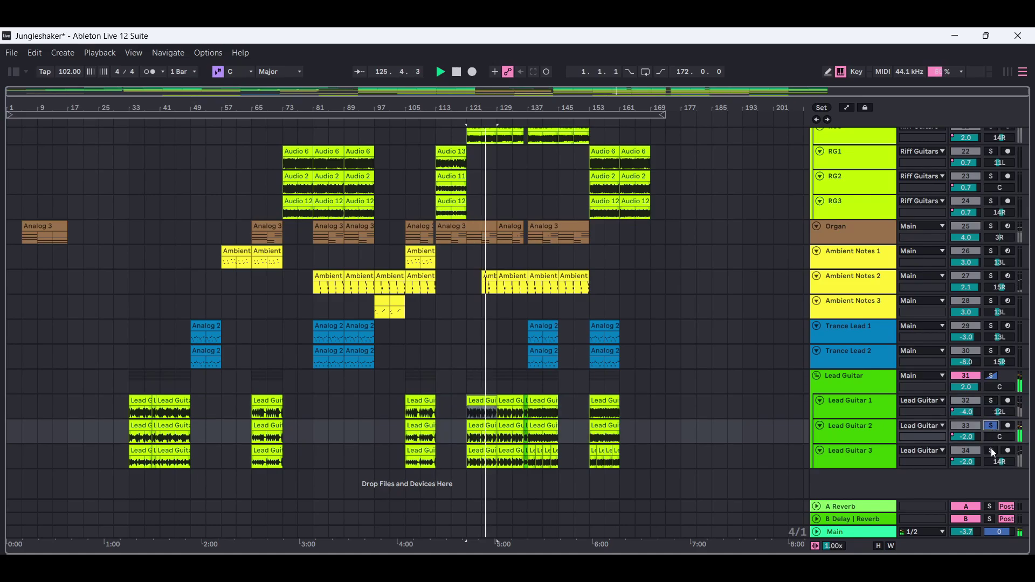
left_click(991, 451)
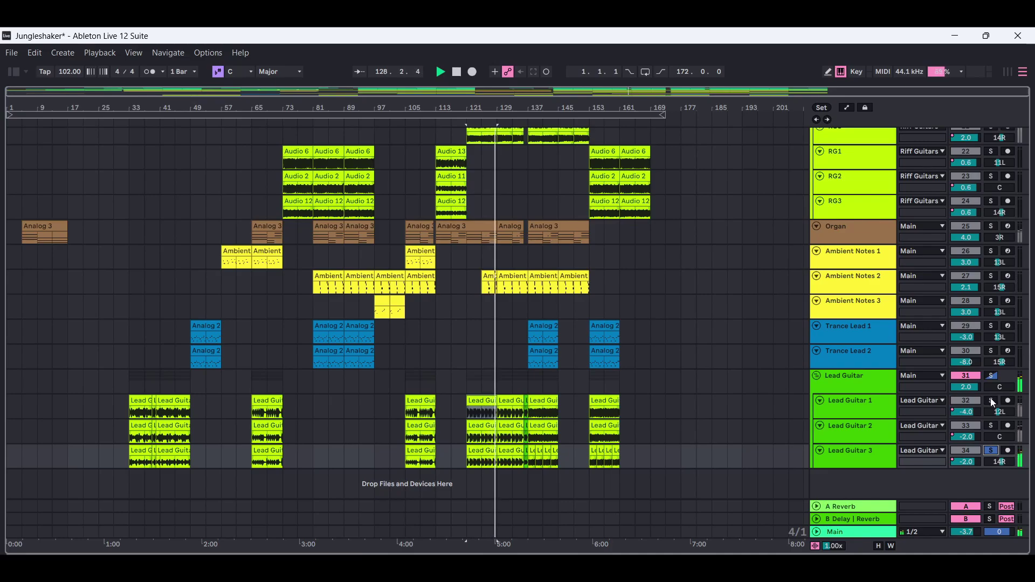
left_click(992, 455)
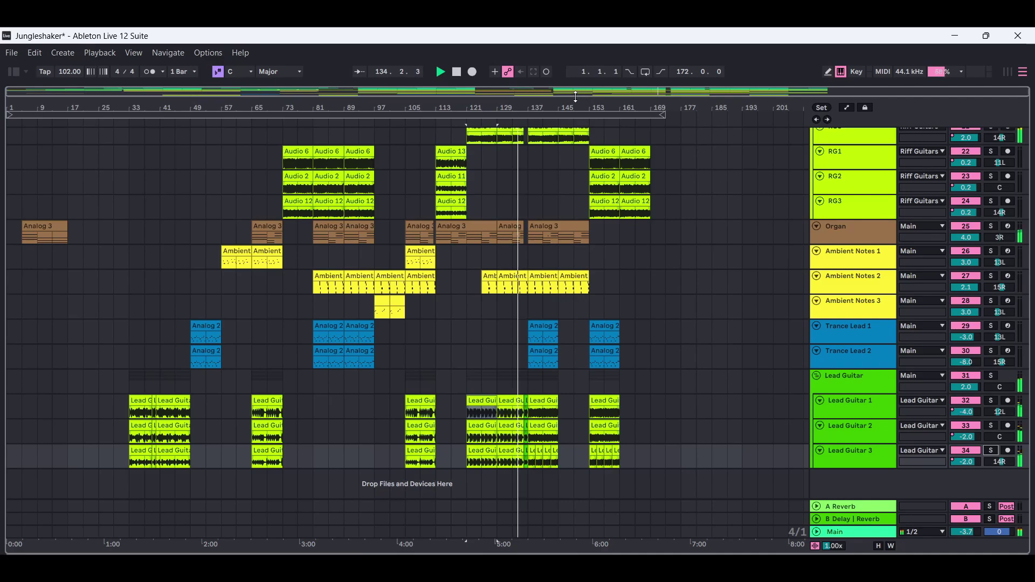
Examine the one-bar clips at bar 136 on Lead Guitar 1, 2 and 3 by selecting each in turn.
left_click_drag(636, 92, 775, 153)
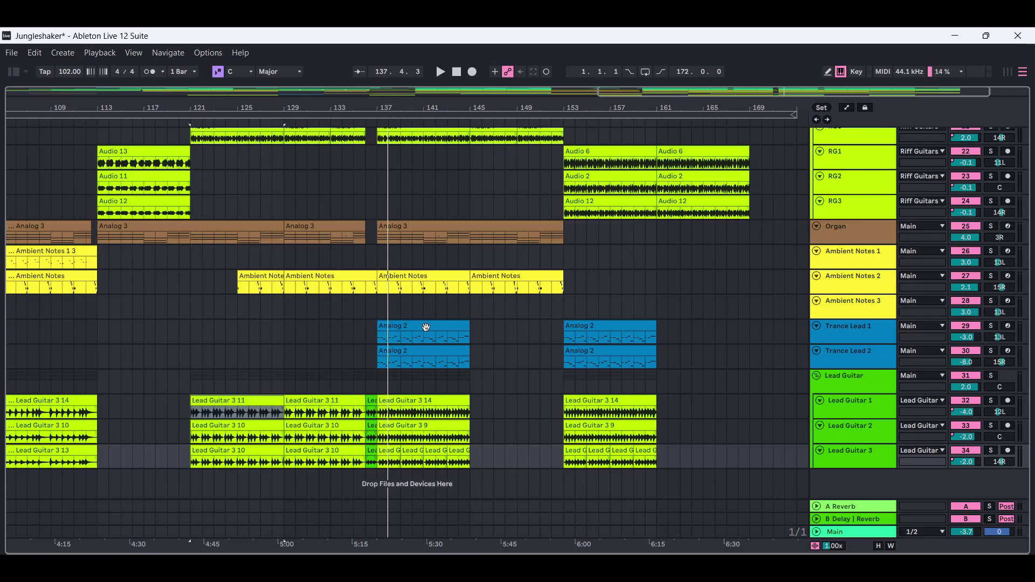
left_click(372, 403)
left_click(372, 429)
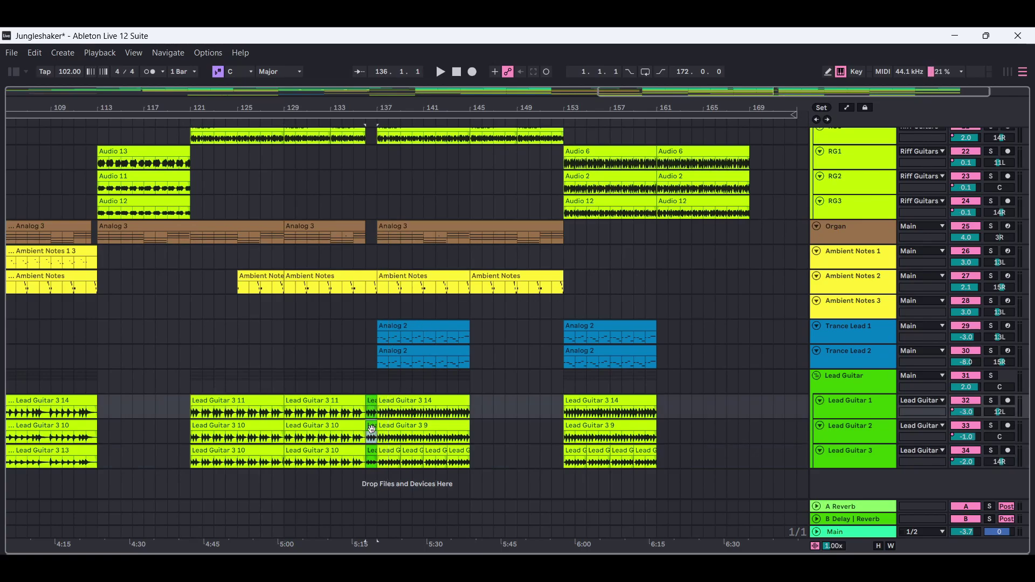
left_click(372, 454)
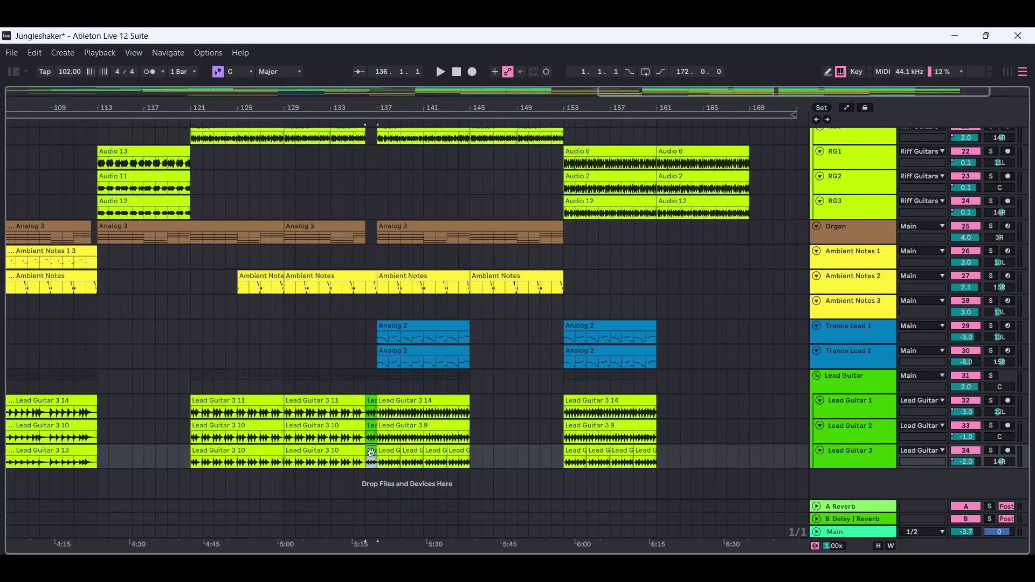
Play from bar 137, comparing Trance Lead 1 and 2 with the lead guitars in solo, and return to the full mix.
left_click(429, 399)
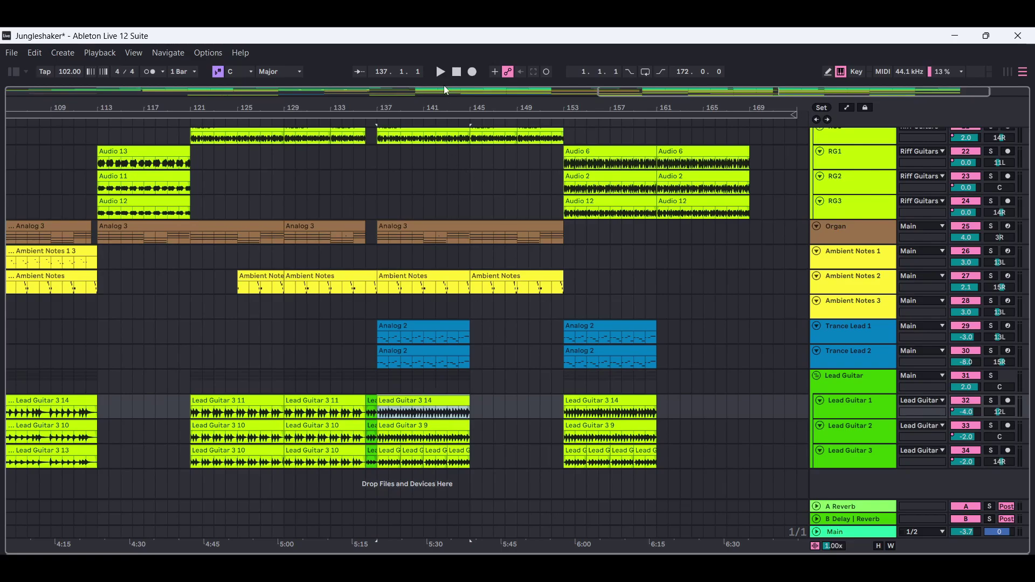
left_click(442, 73)
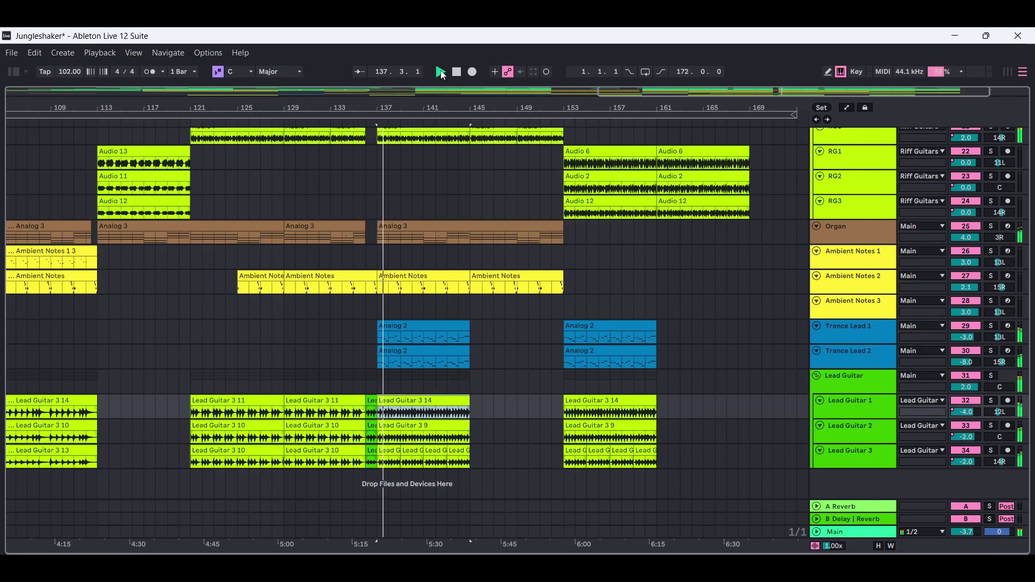
left_click(992, 325)
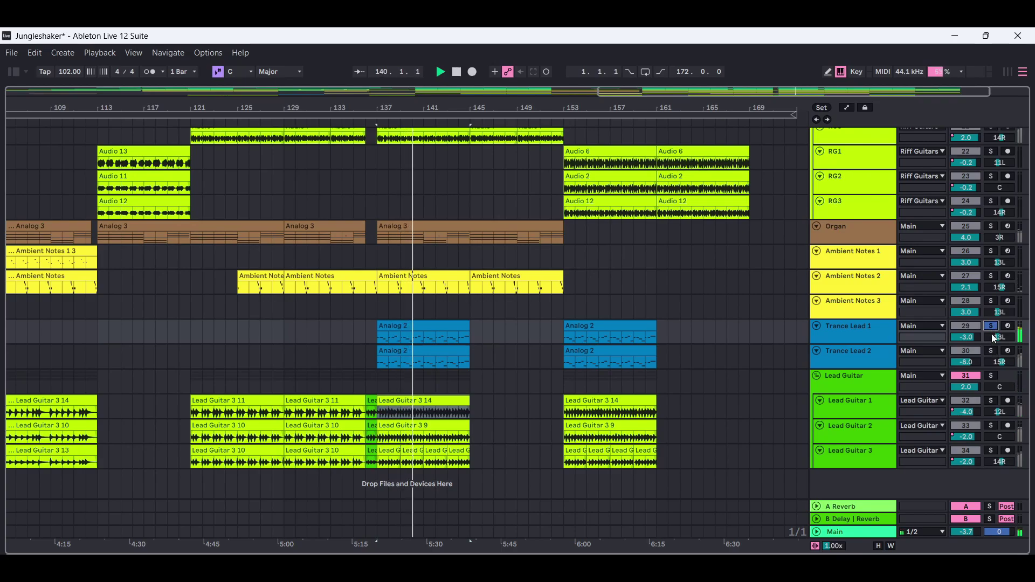
left_click(992, 351)
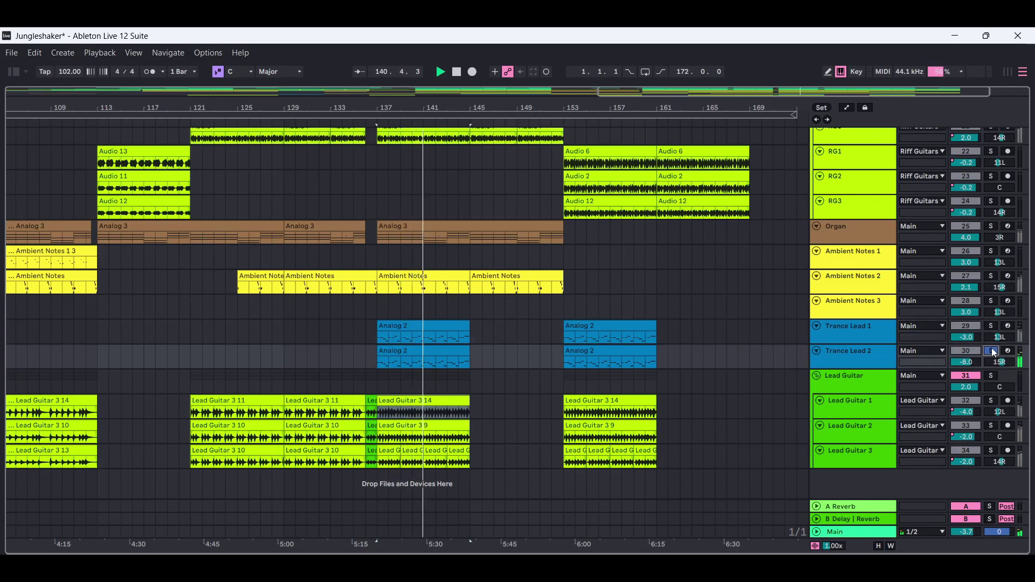
left_click(992, 401)
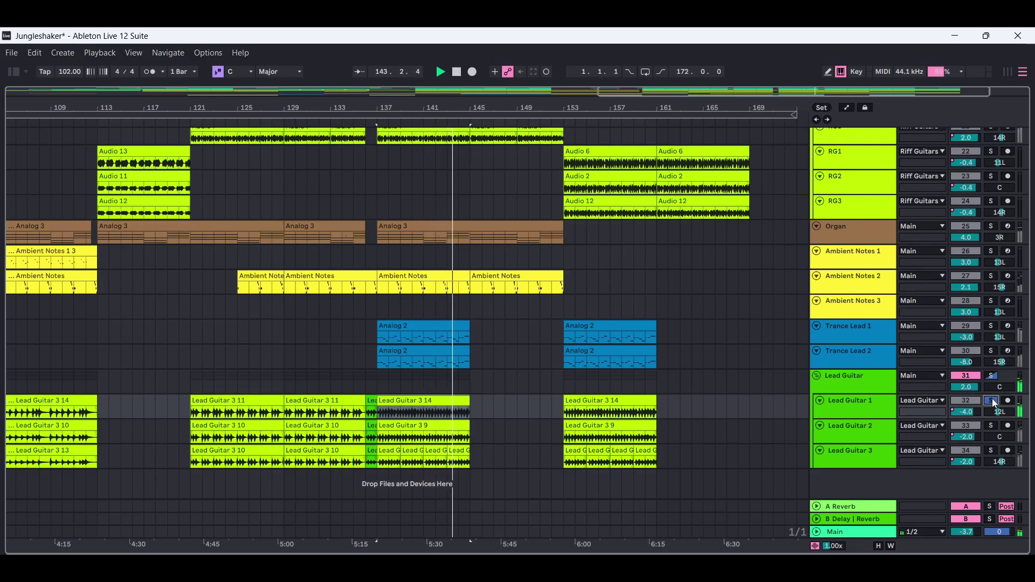
left_click(992, 402)
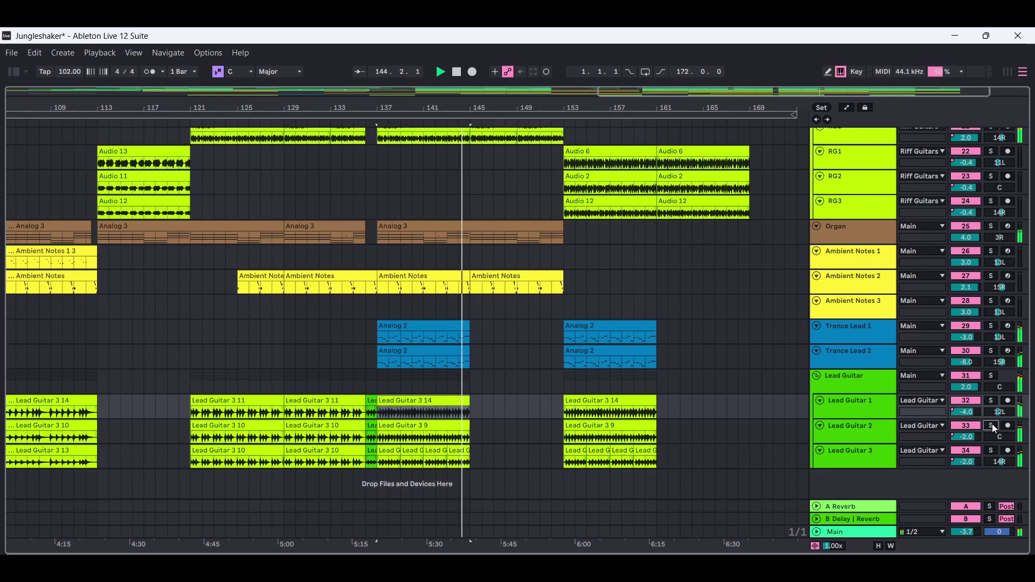
left_click(992, 426)
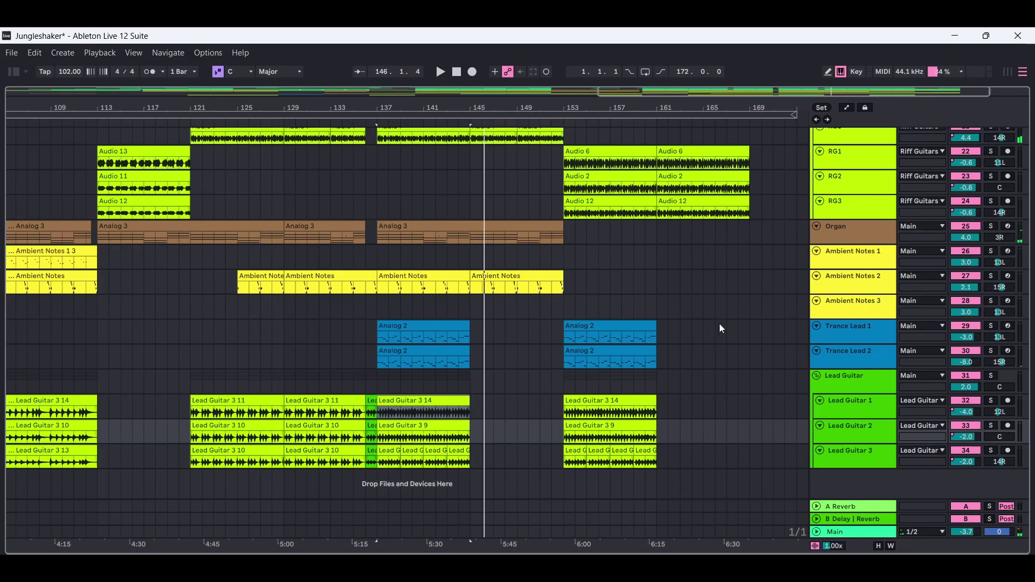
Play the full arrangement from the RG1 Audio 6 clip at bar 73, briefly soloing that RG1 track and Sequencer 2.
scroll(1018, 350, "up", 10)
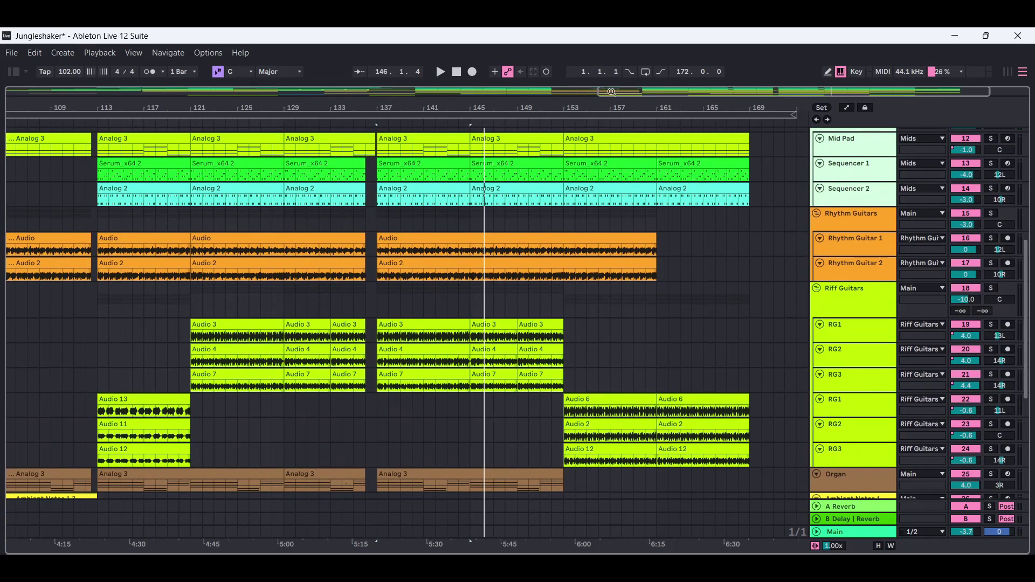
left_click_drag(603, 90, 602, 70)
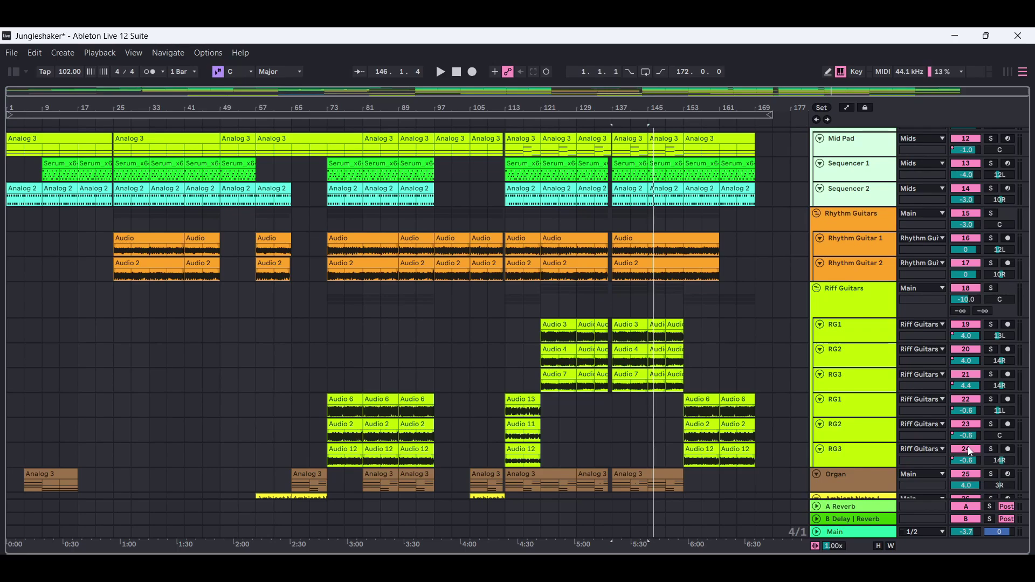
left_click(372, 400)
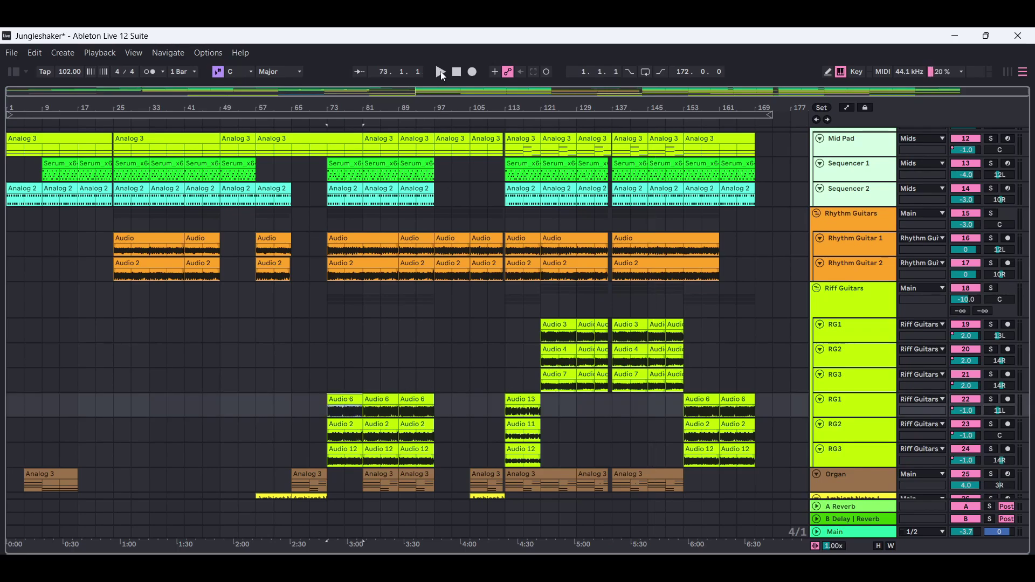
left_click(442, 73)
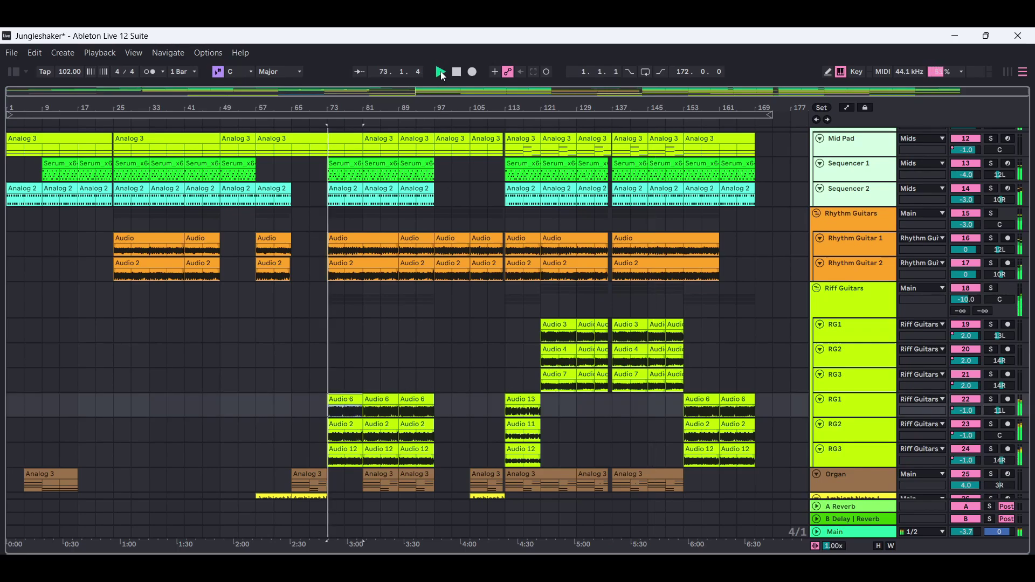
left_click(992, 400)
left_click(992, 400)
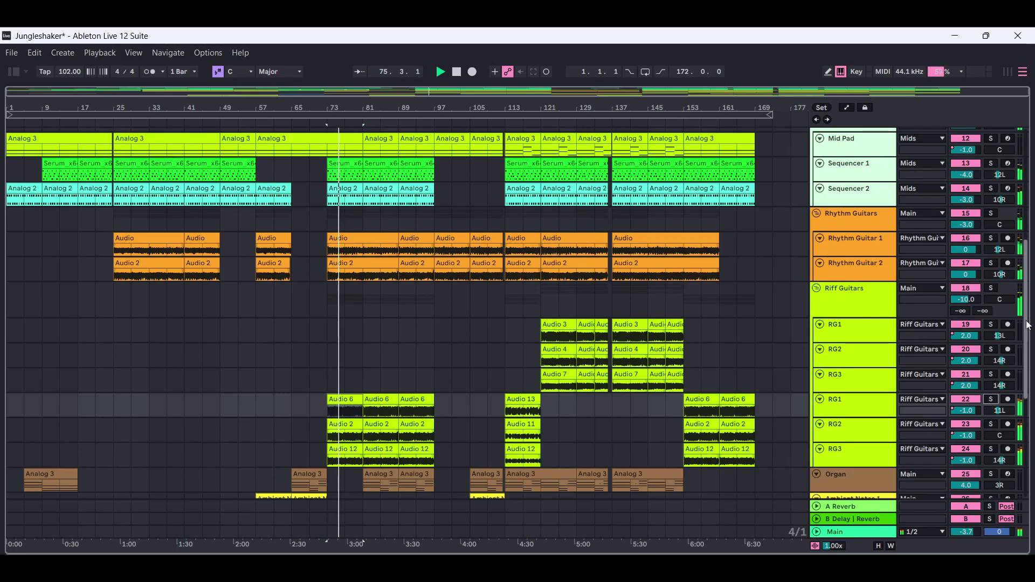
left_click_drag(1023, 328, 1023, 284)
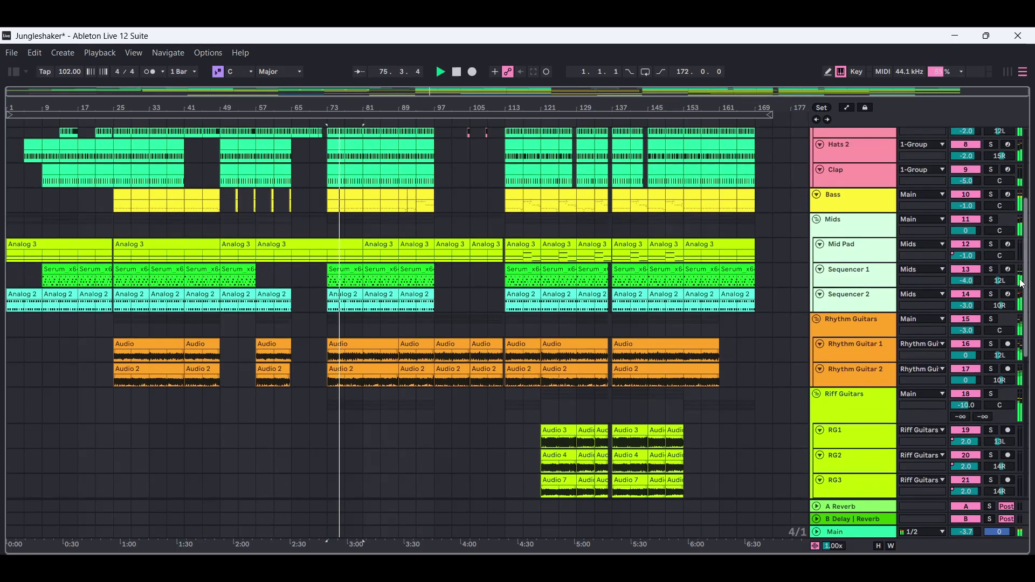
left_click(995, 298)
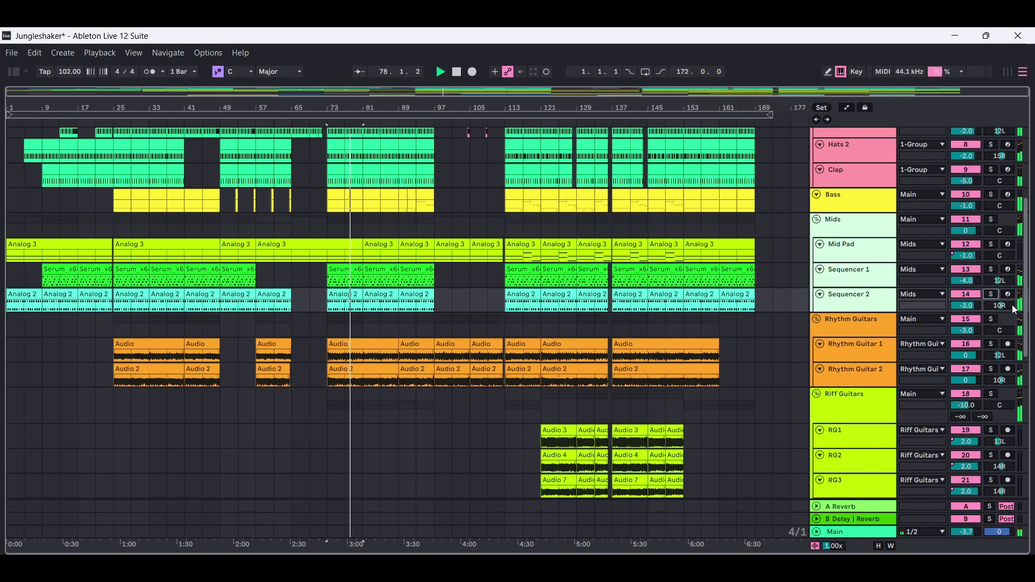
Compare the lower RG3, RG2 and RG1 riff tracks by soloing them in turn, and return to the full mix.
scroll(1026, 317, "down", 5)
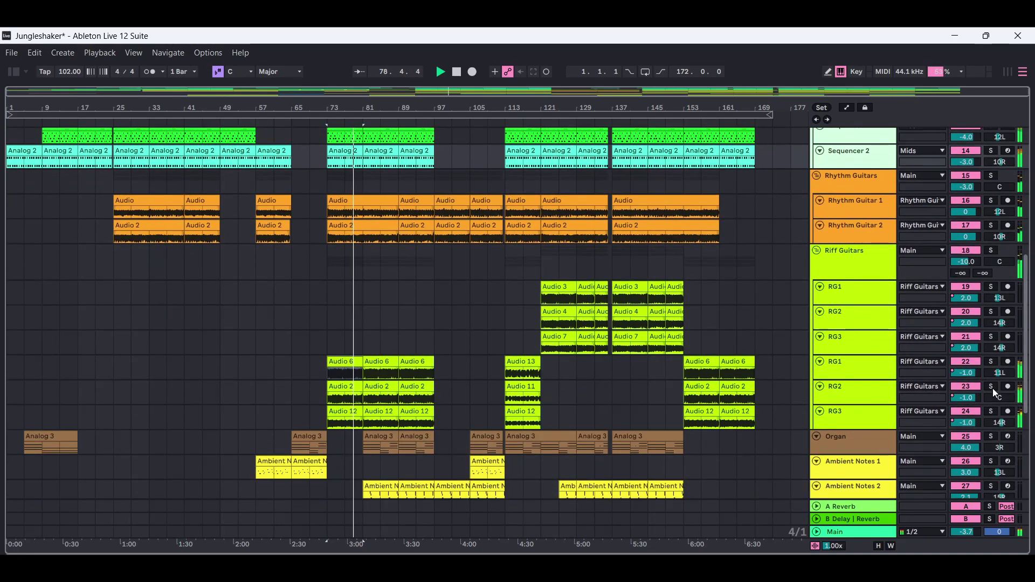
left_click(992, 411)
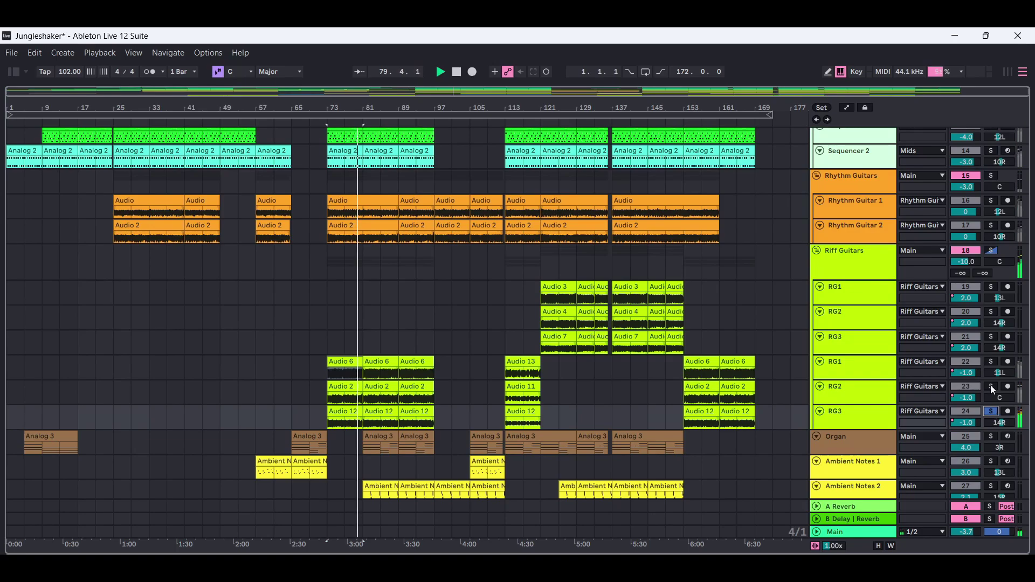
left_click(991, 386)
left_click(990, 361)
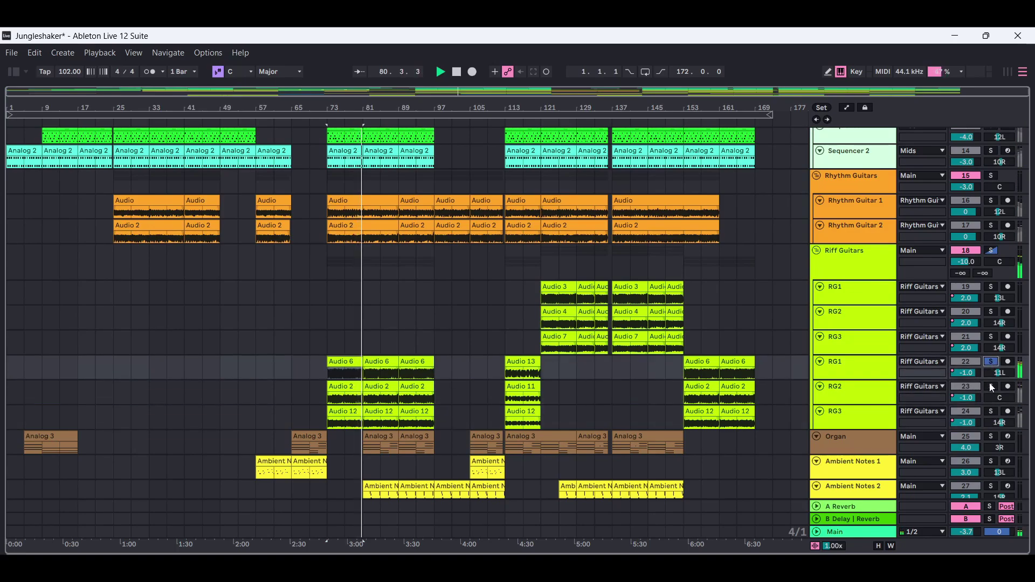
left_click(992, 362)
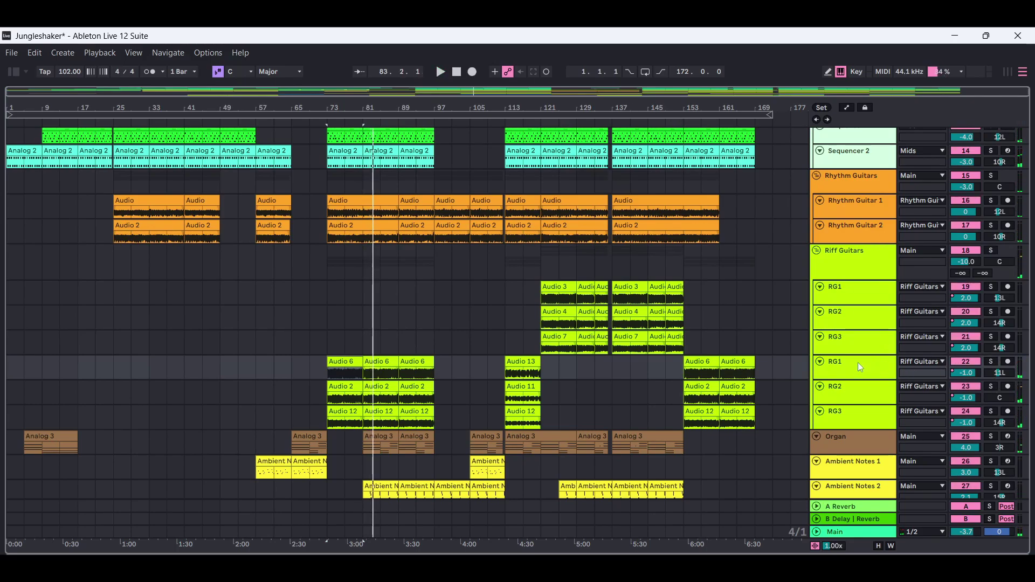
Play the mix briefly from the RG1 Audio 13 clip at bar 113 and stop playback.
left_click(527, 365)
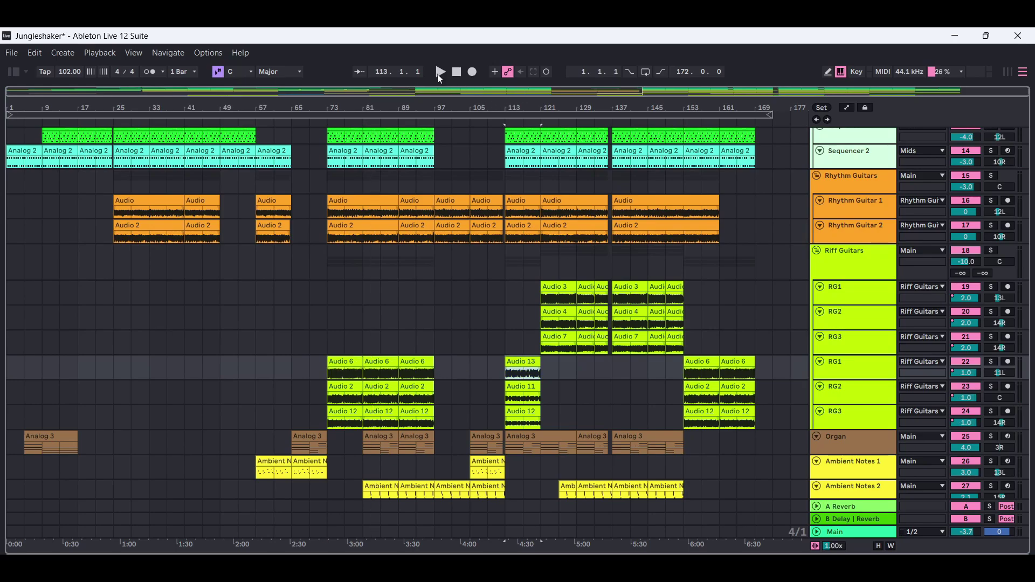
left_click(440, 75)
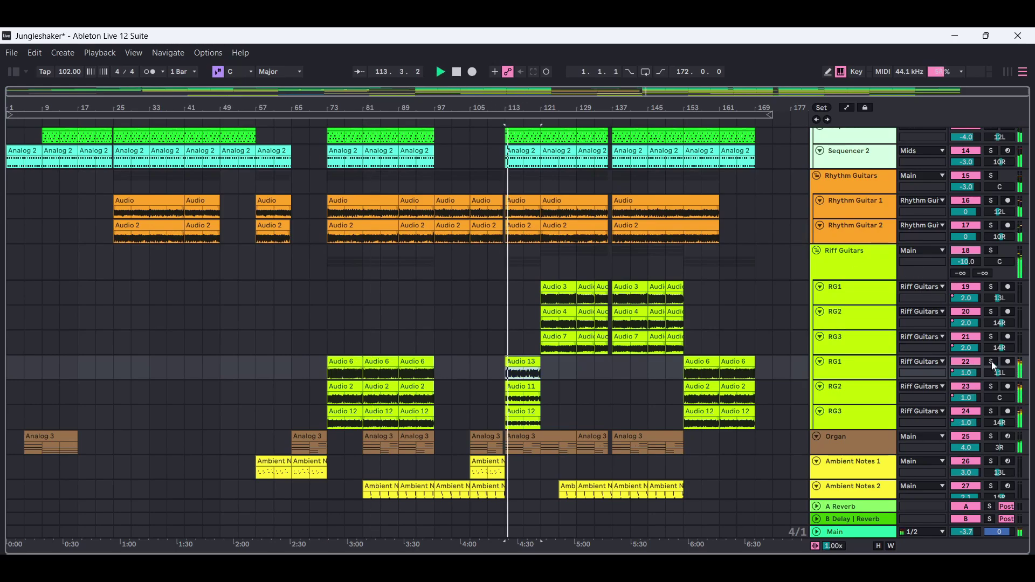
key("space")
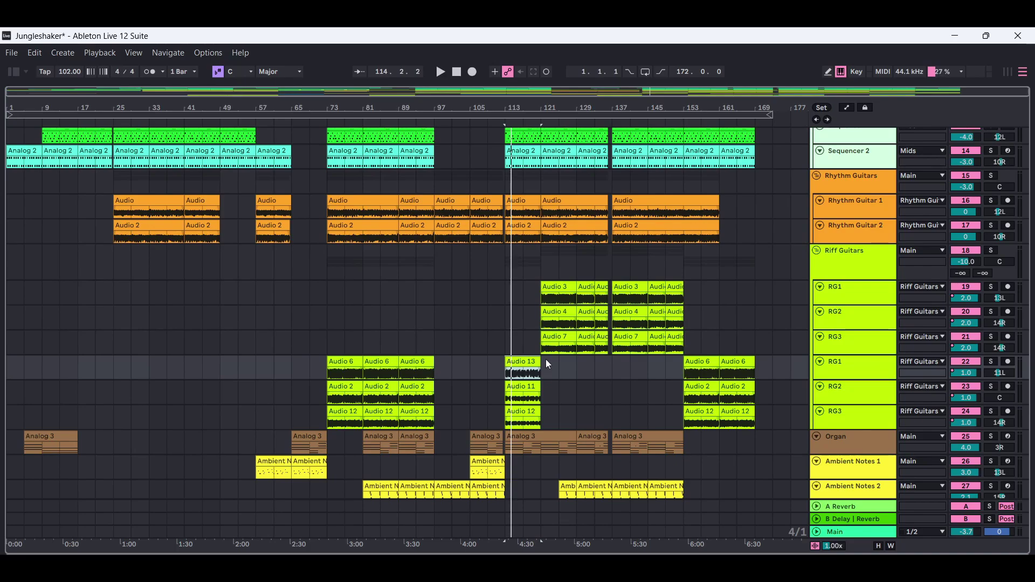
Replay from bar 113, soloing the lower RG1, RG2 and RG3 tracks in turn, then restore the full mix and stop.
left_click(440, 72)
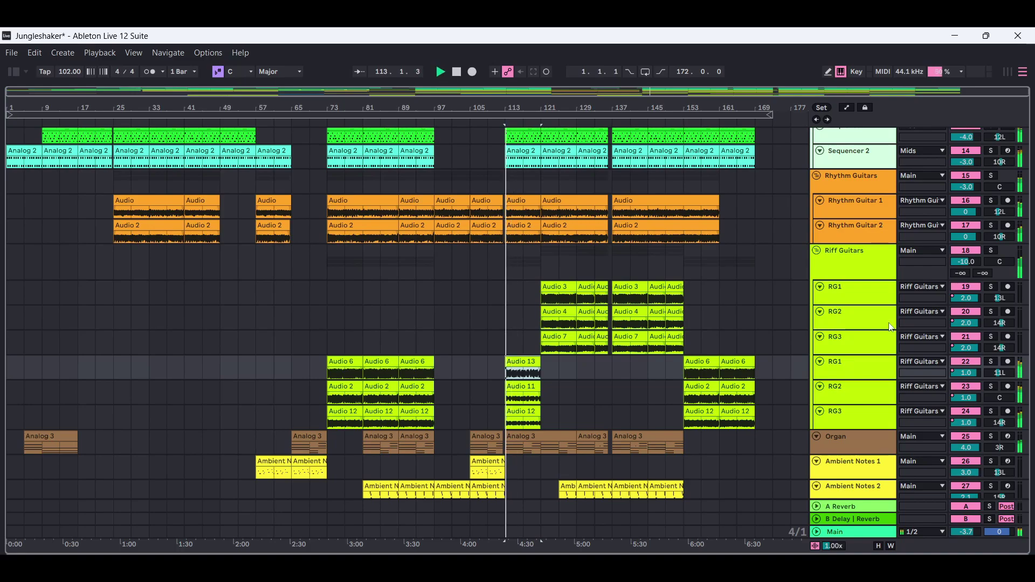
left_click(992, 362)
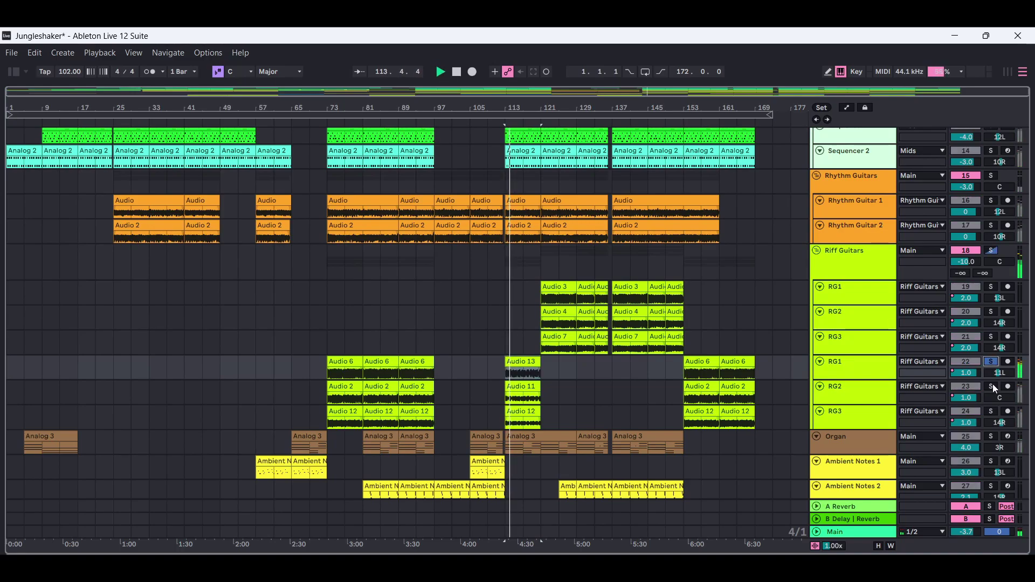
left_click(991, 387)
left_click(992, 411)
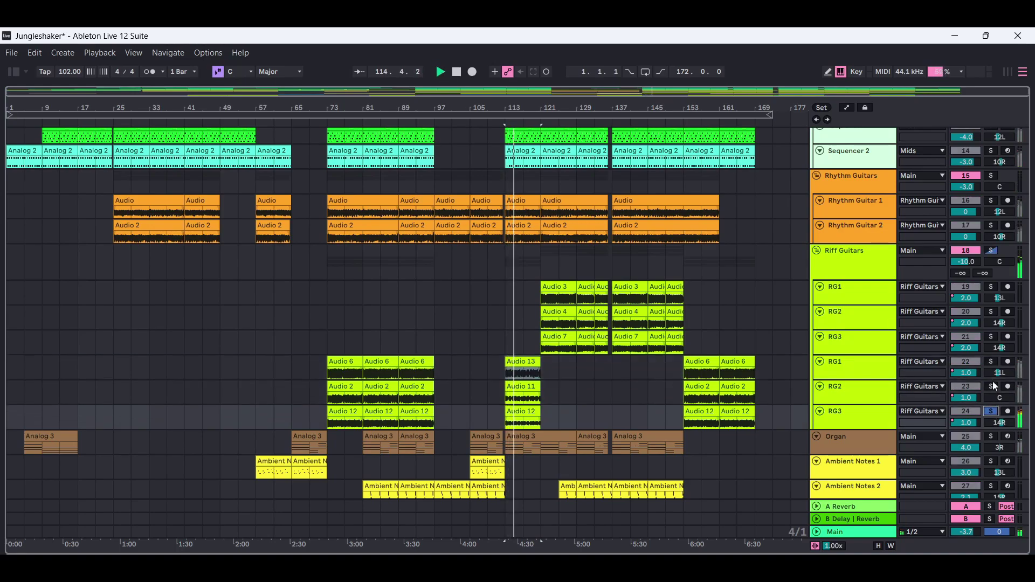
left_click(992, 412)
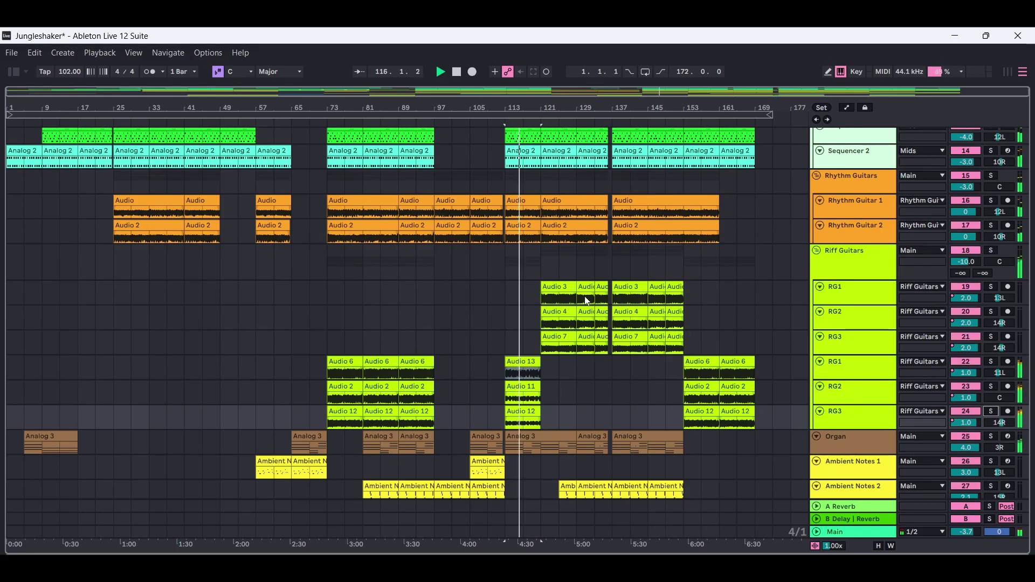
left_click(458, 74)
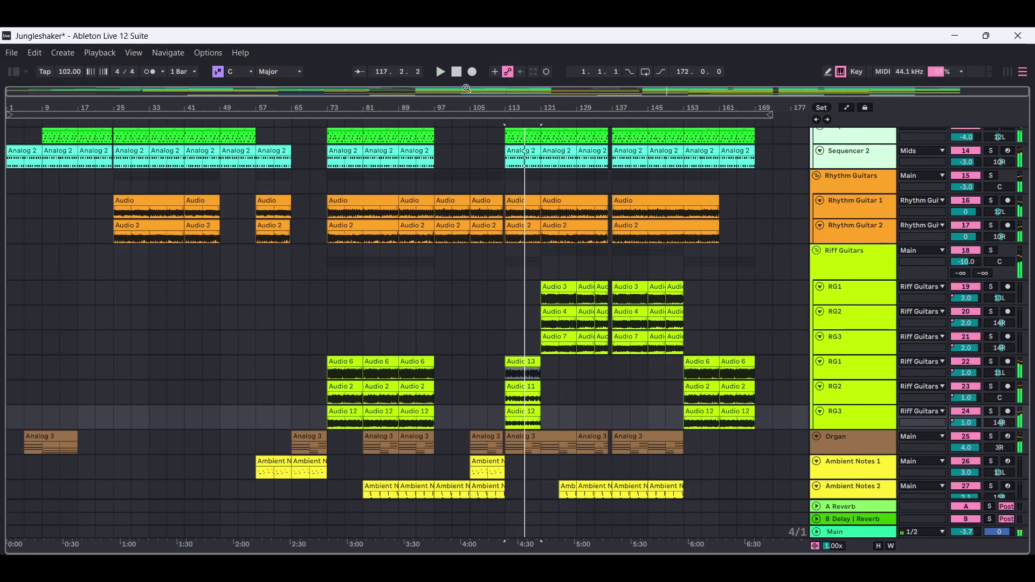
Play from the RG1 Audio 6 clip at bar 153, comparing RG1 in solo with the full mix, and stop playback.
left_click(703, 372)
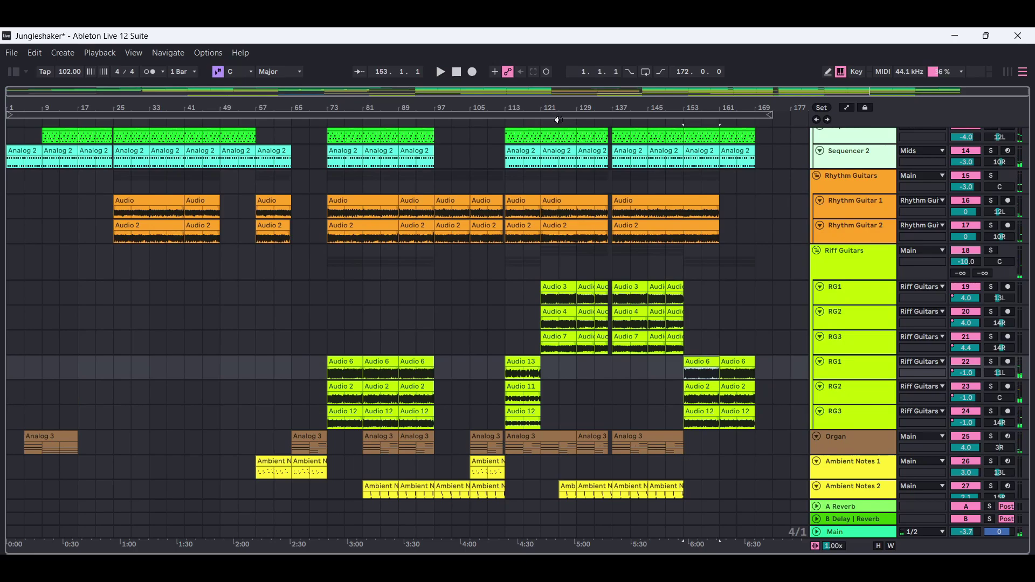
left_click(442, 73)
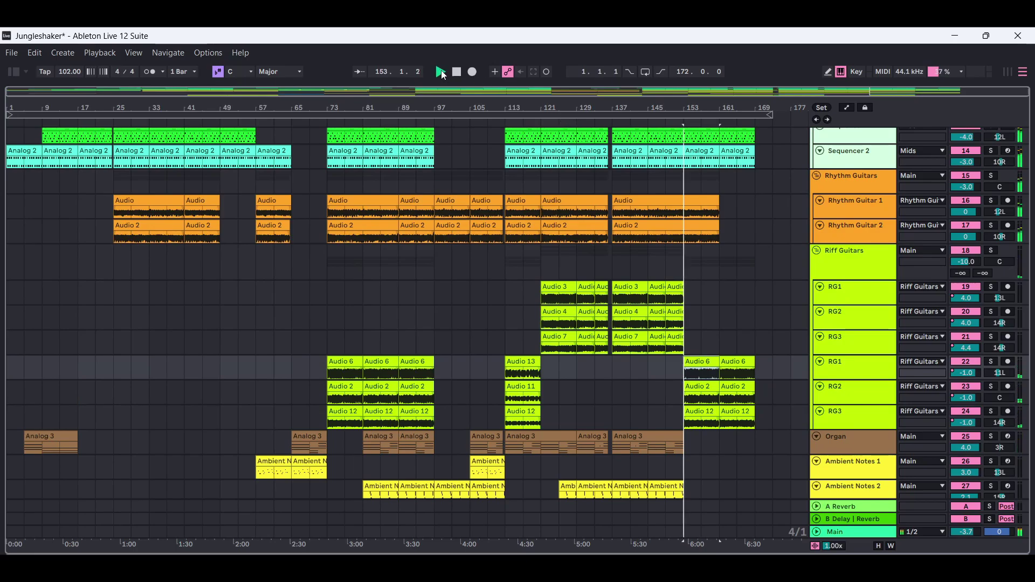
left_click(991, 360)
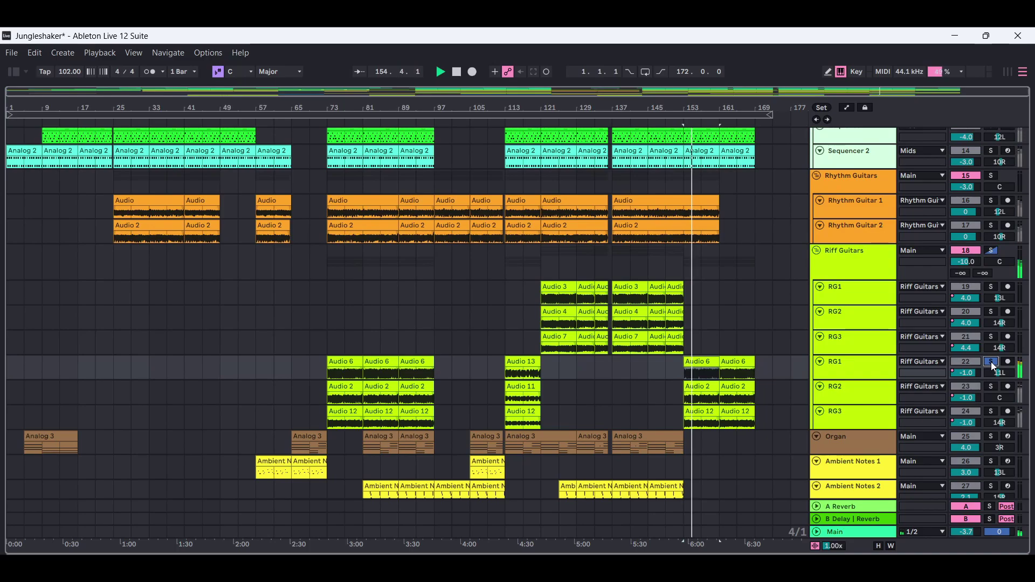
left_click(991, 361)
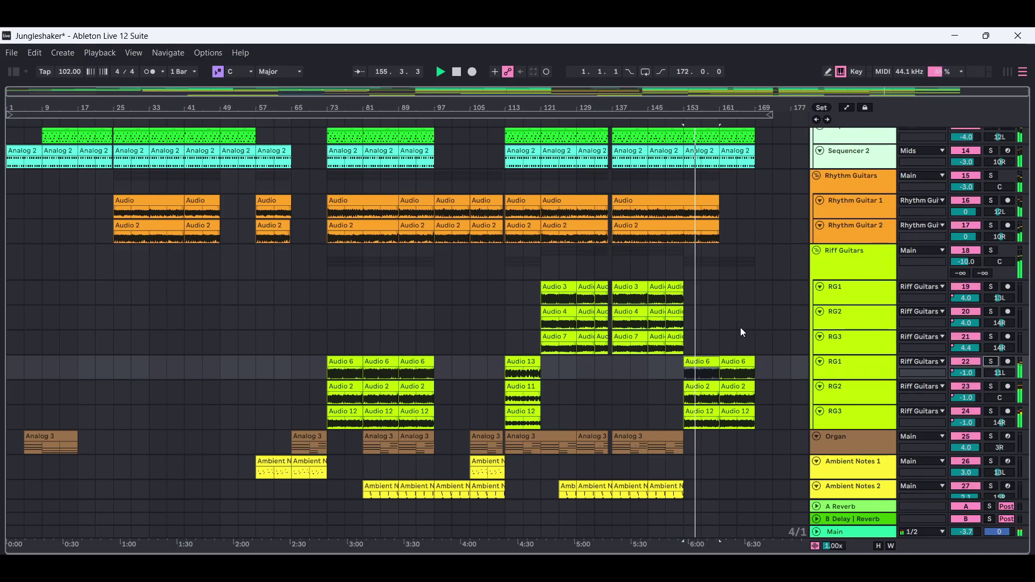
left_click(992, 150)
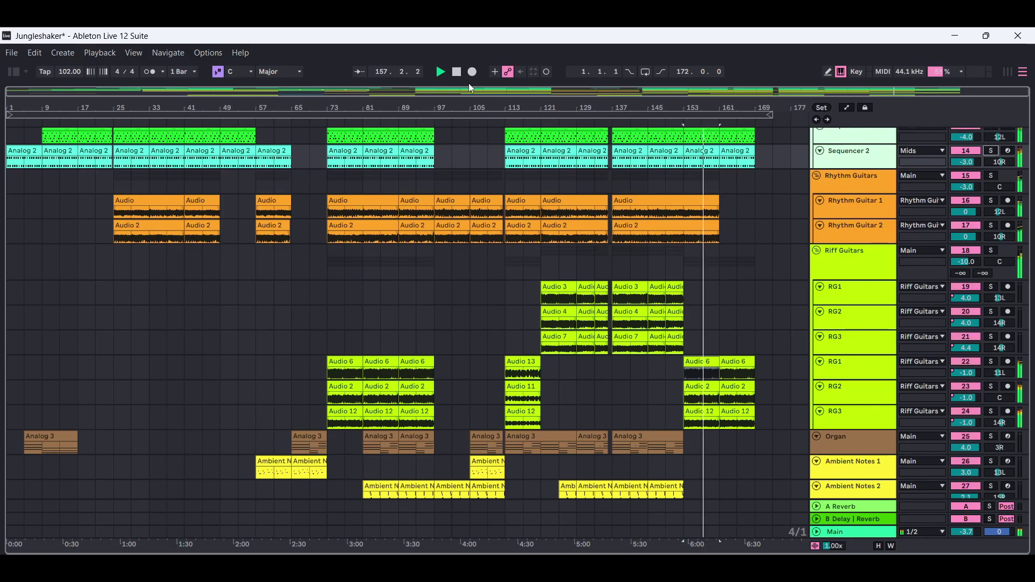
left_click(458, 73)
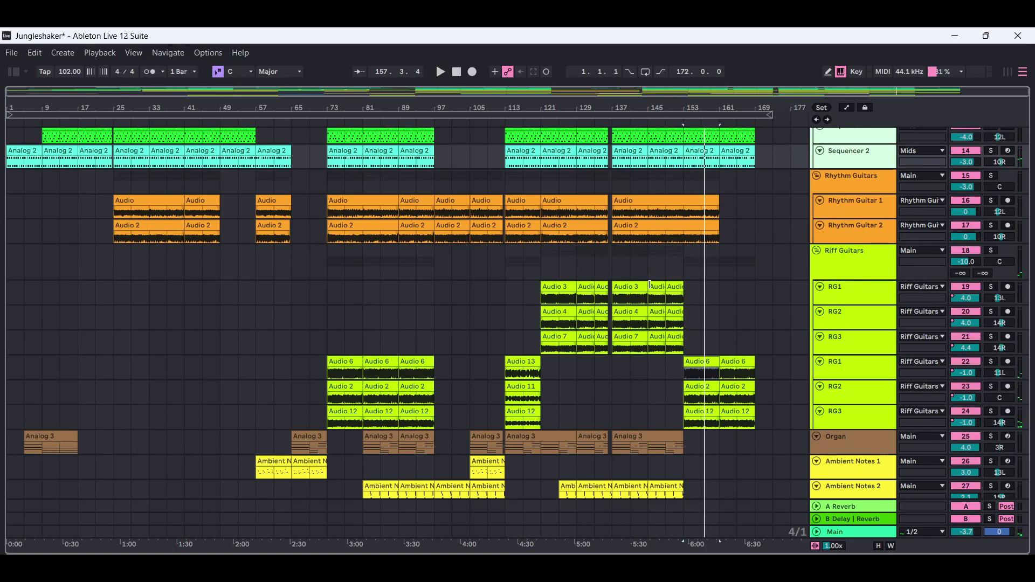
Play from the Audio 3 clip at bar 121, comparing the upper RG1 in solo with the full mix and checking RG2.
left_click(561, 287)
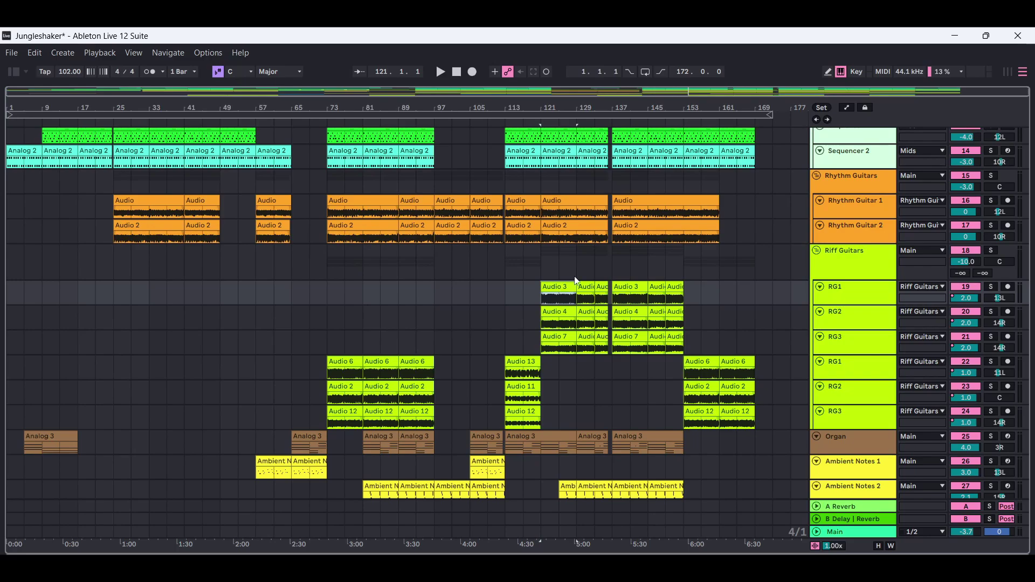
key("space")
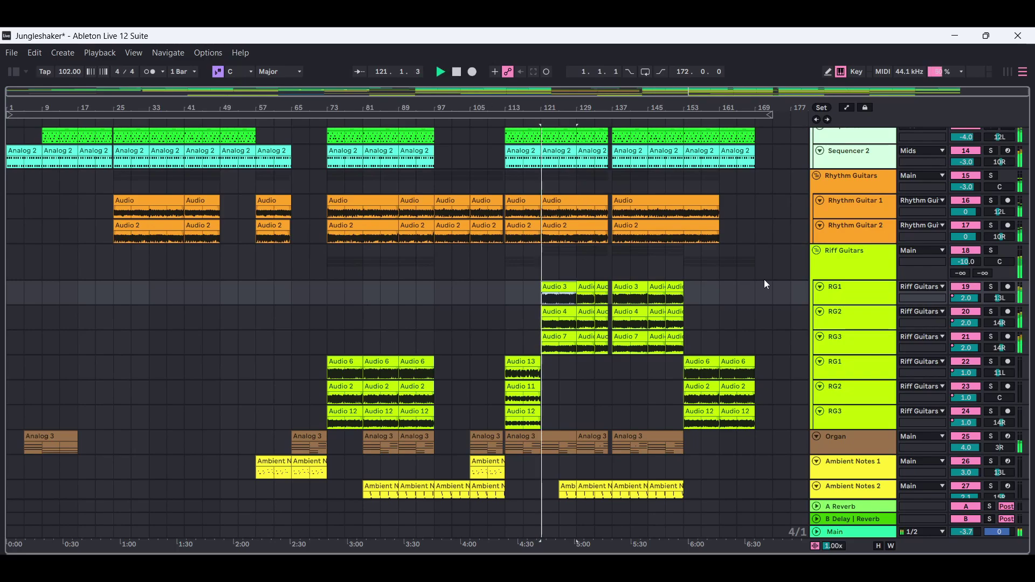
left_click(993, 288)
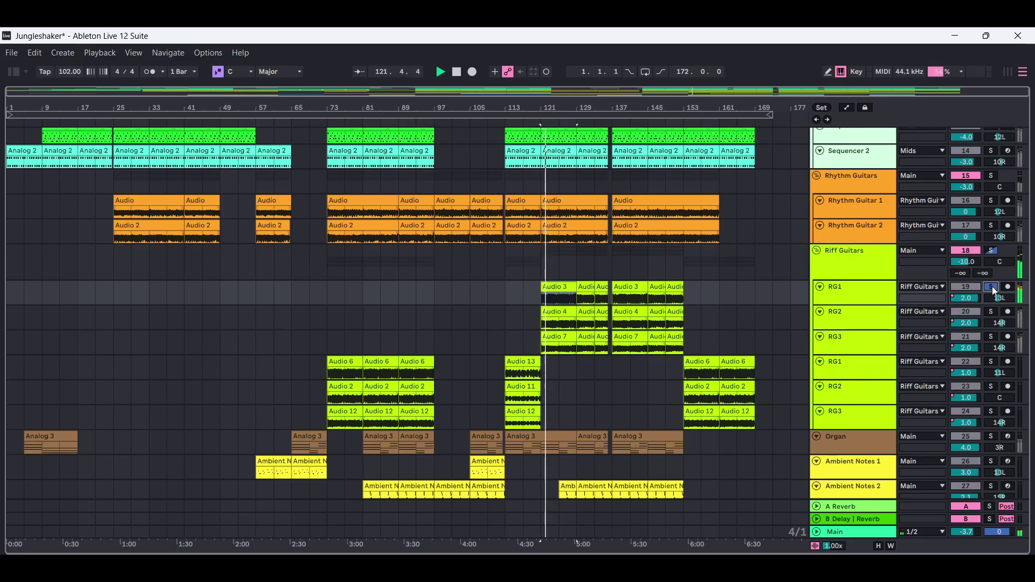
left_click(993, 288)
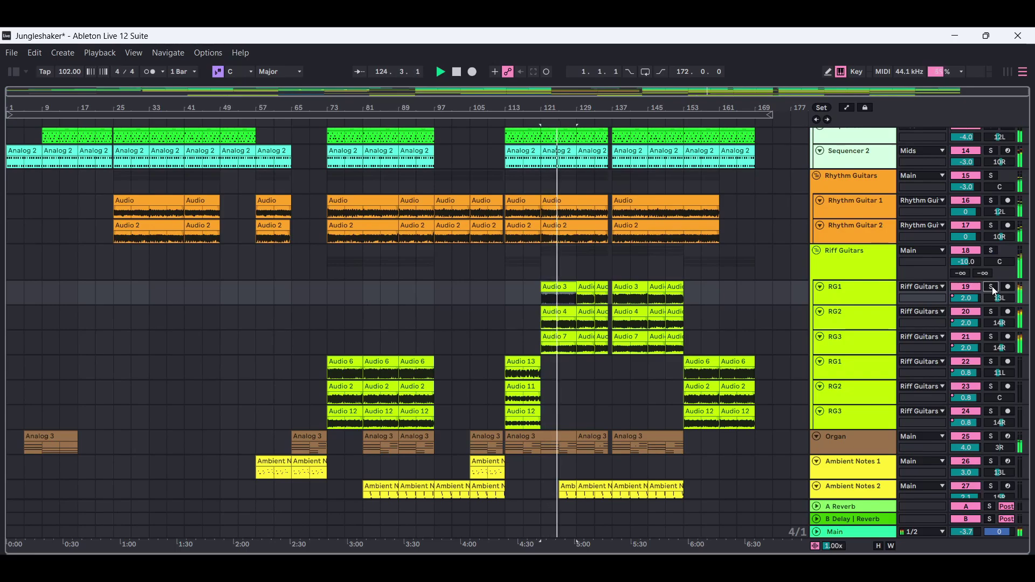
left_click(994, 316)
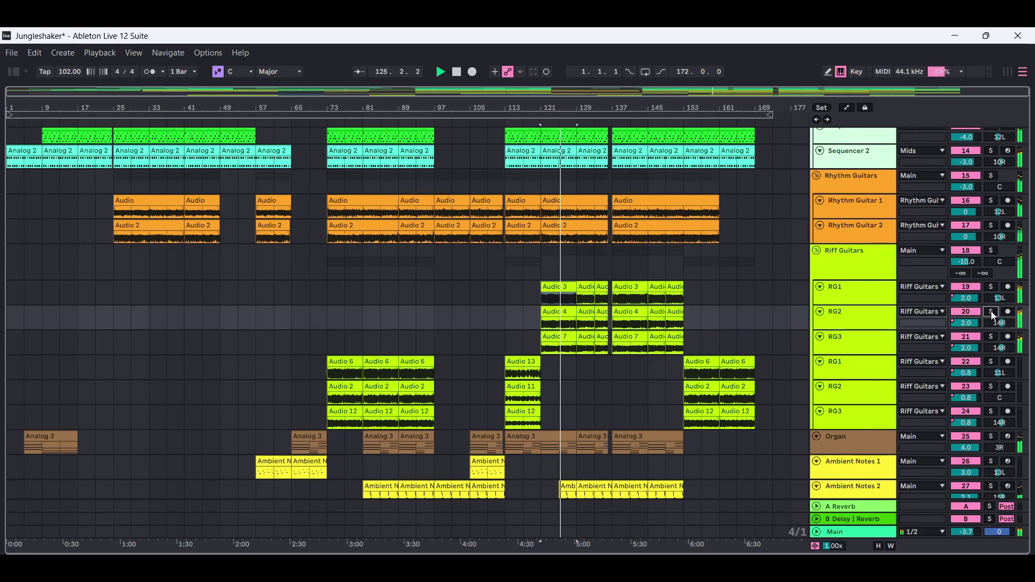
Compare the upper RG1, RG2 and RG3 tracks by soloing each in turn, ending back on RG1.
left_click(991, 286)
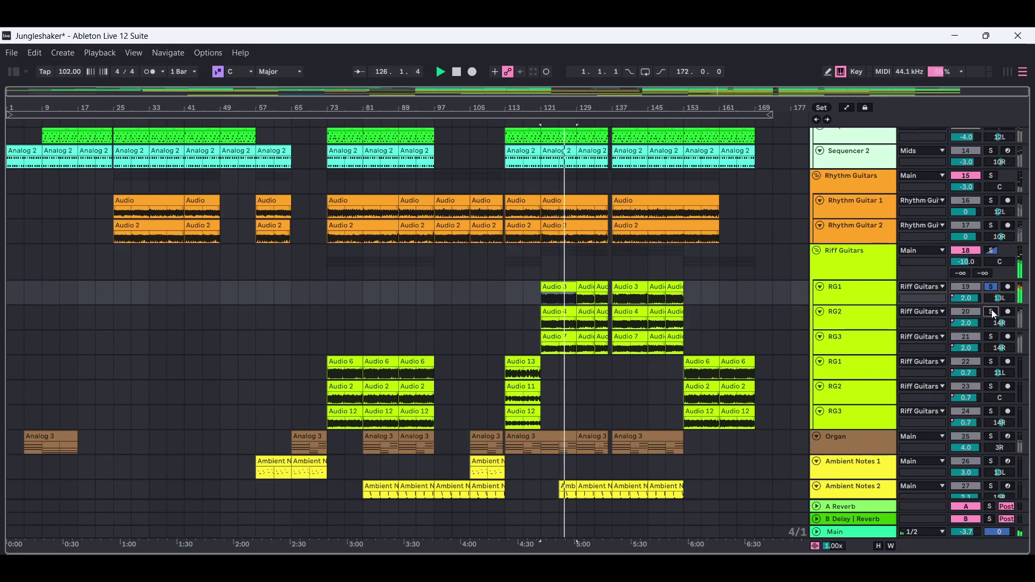
left_click(991, 310)
left_click(991, 335)
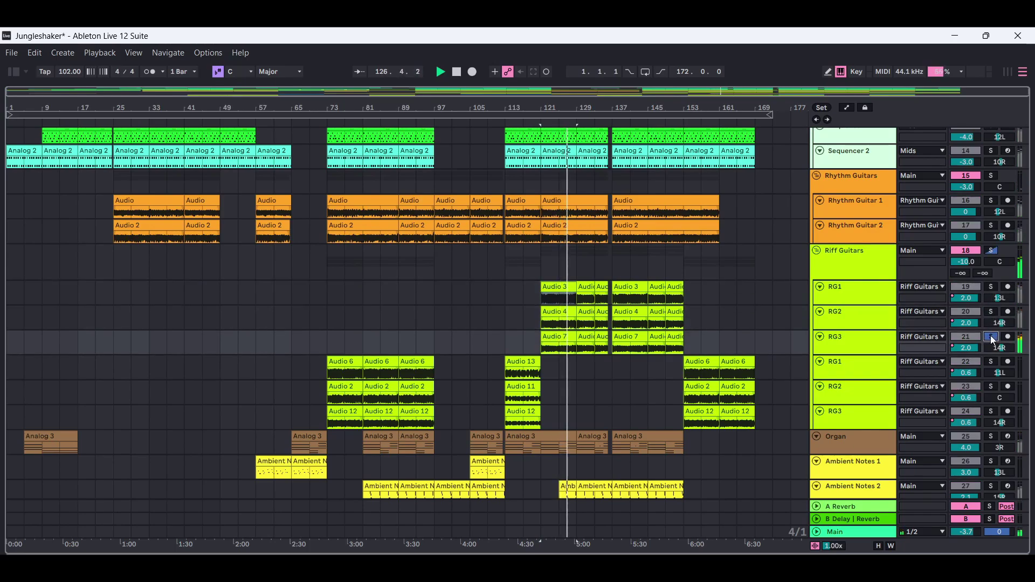
left_click(991, 285)
Listen to the whole Riff Guitars group in solo, return to the full mix and stop playback.
left_click(991, 249)
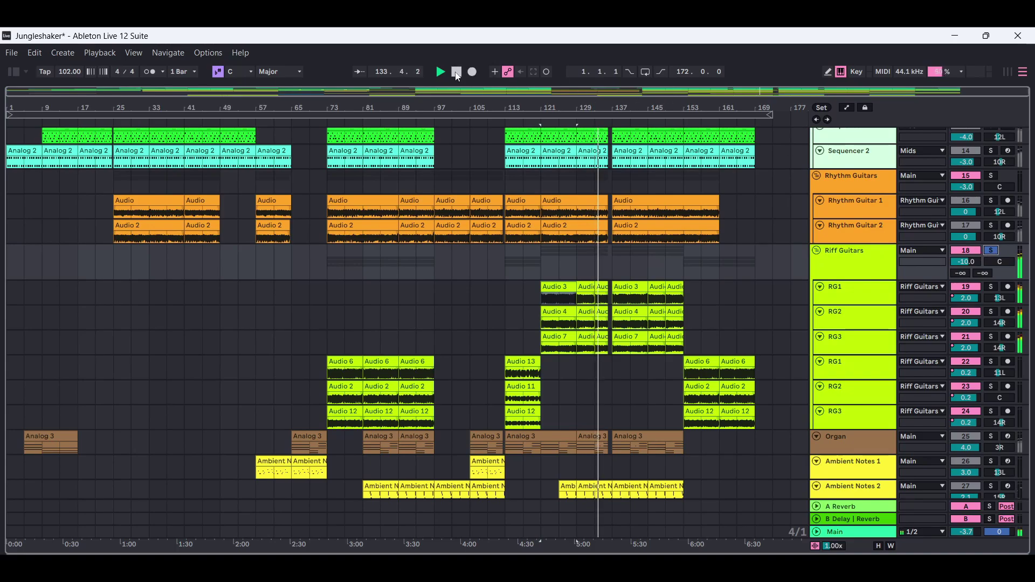
left_click(995, 253)
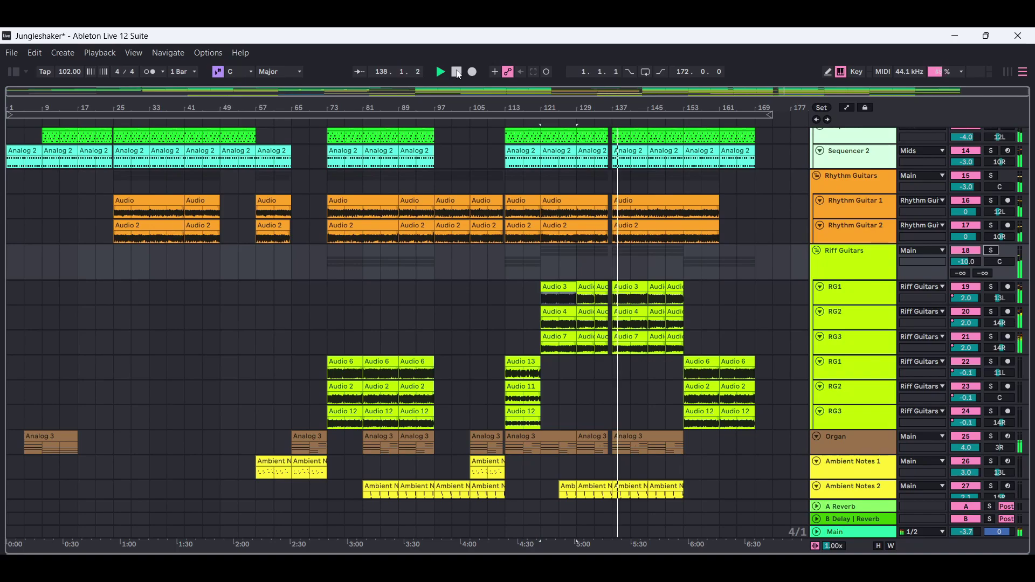
left_click(457, 72)
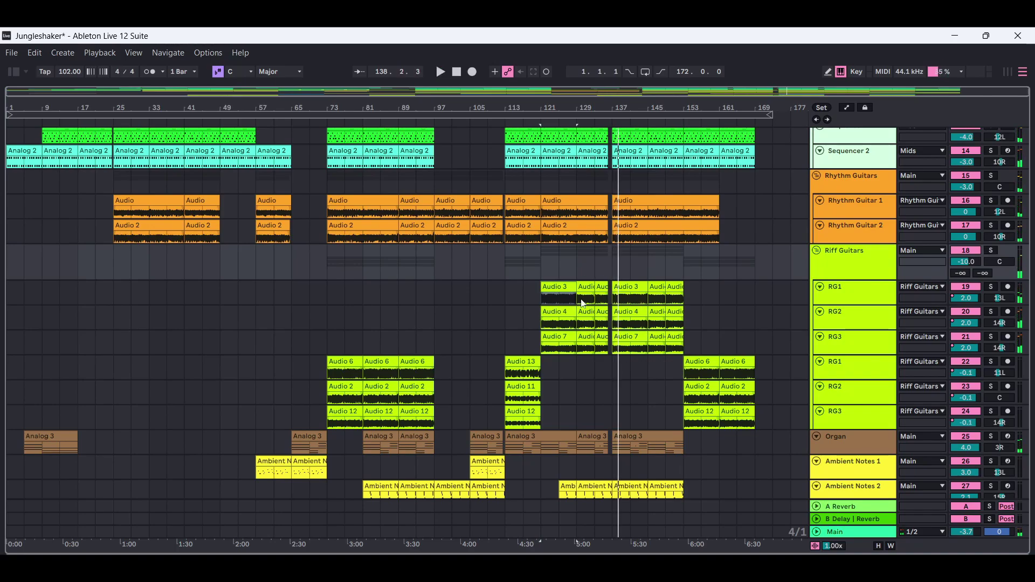
Look over the arrangement of the Organ, Ambient Notes, Trance Lead and Lead Guitar tracks, then return to the rhythm and riff guitars.
scroll(1029, 342, "down", 3)
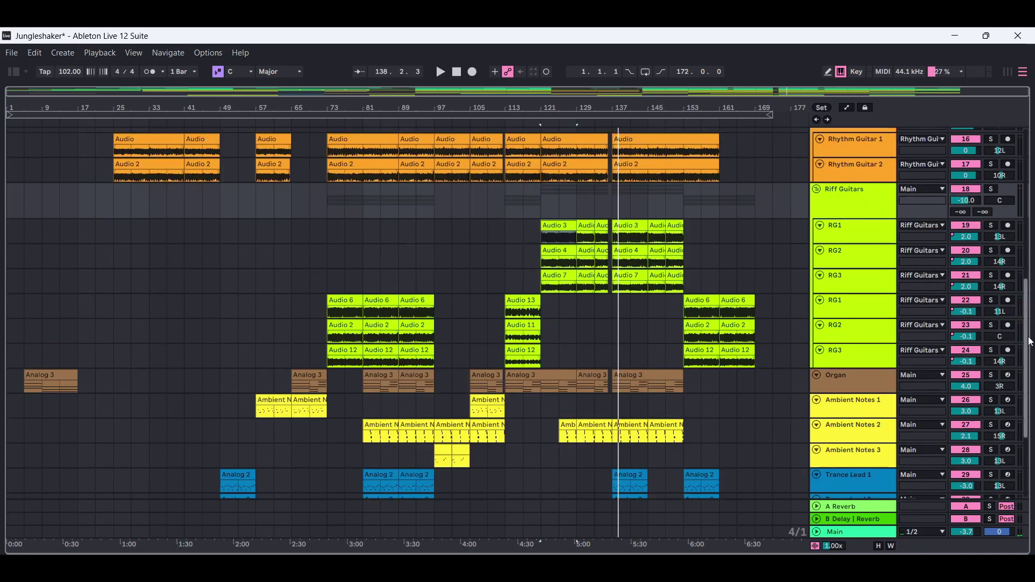
scroll(1029, 342, "down", 7)
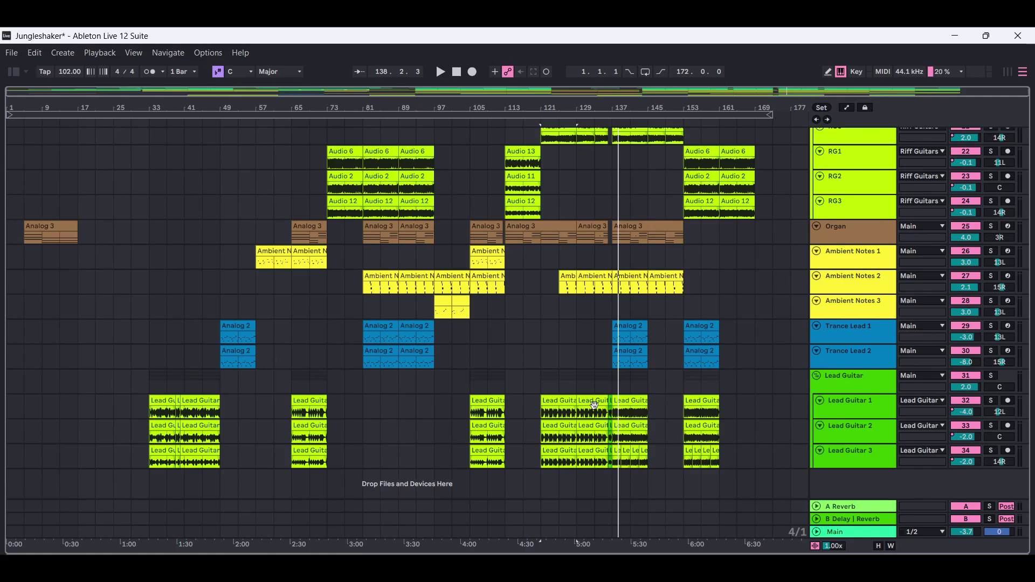
scroll(596, 291, "up", 5)
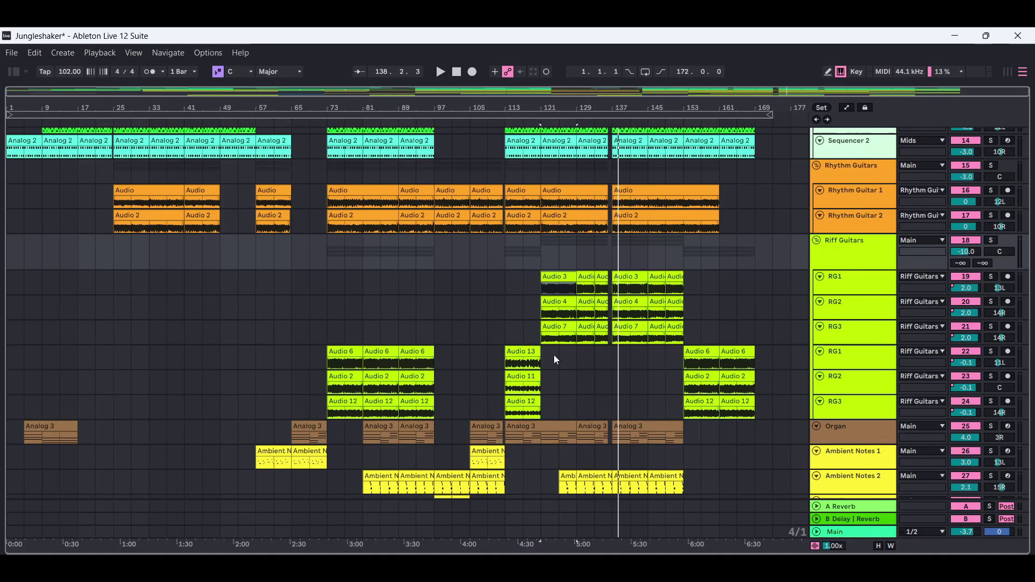
Inspect the effects on the Rhythm Guitars group and the full device chains of Rhythm Guitar 1 and Rhythm Guitar 2.
left_click(857, 170)
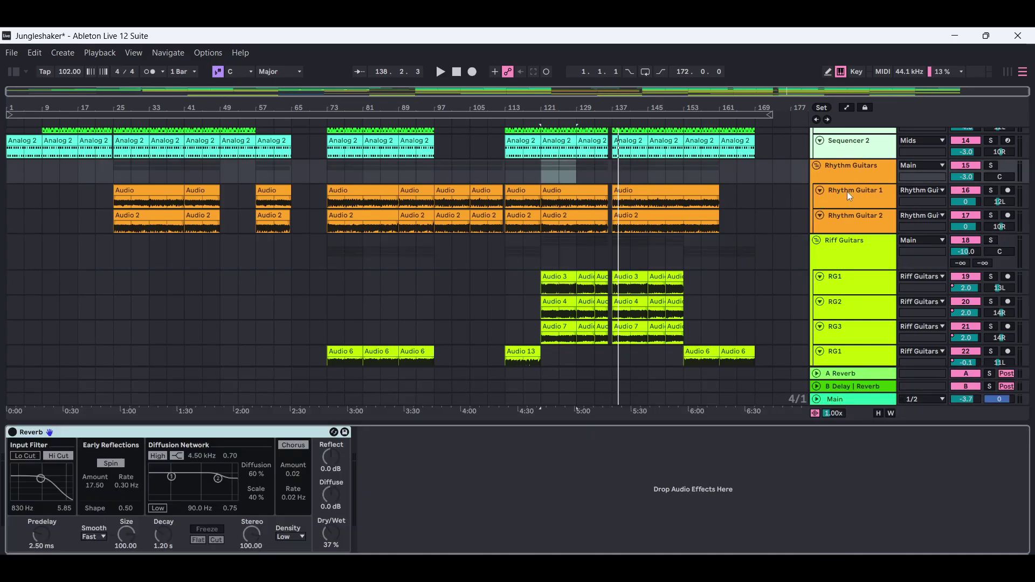
left_click(850, 196)
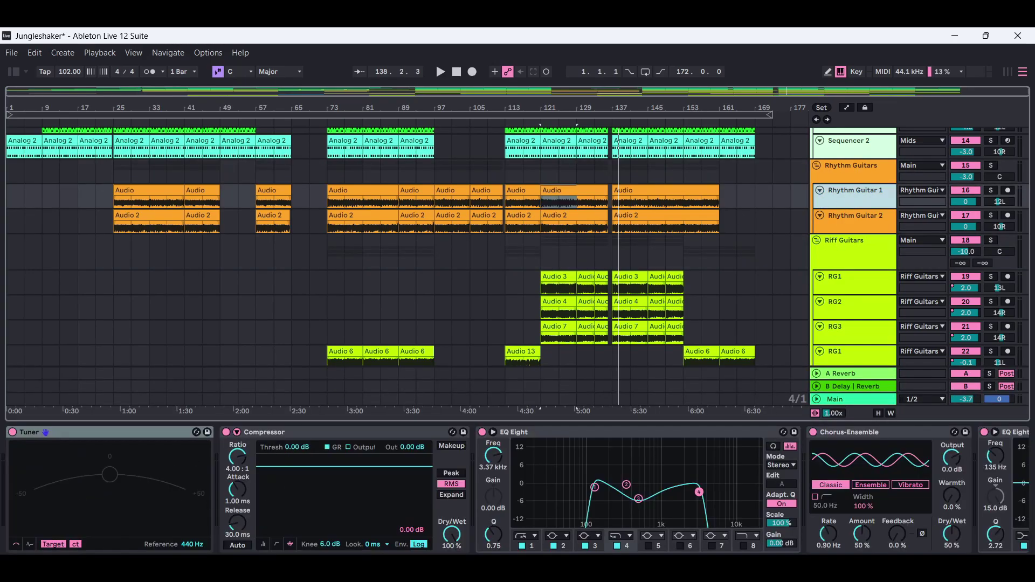
scroll(518, 485, "right", 10)
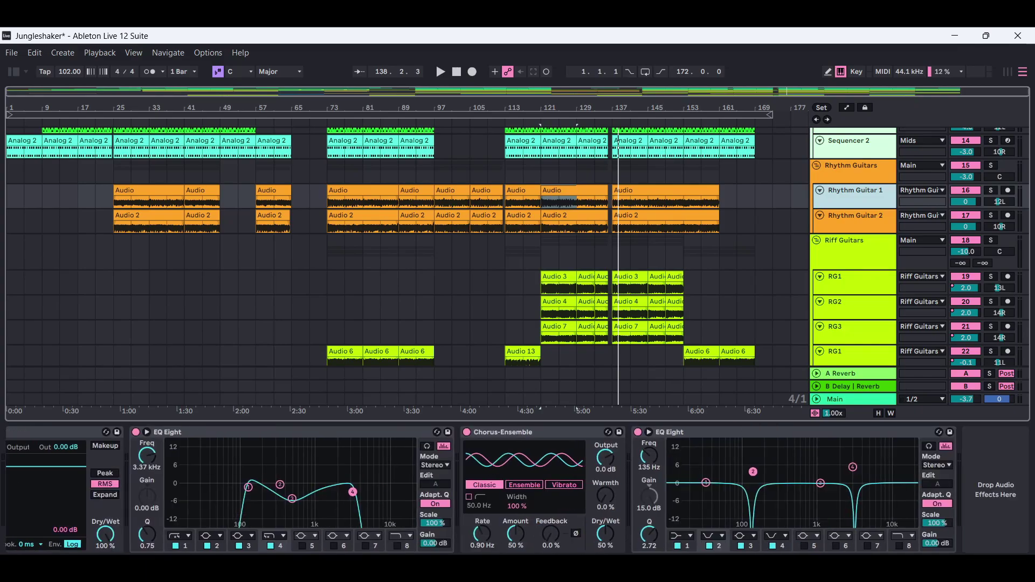
scroll(517, 486, "left", 10)
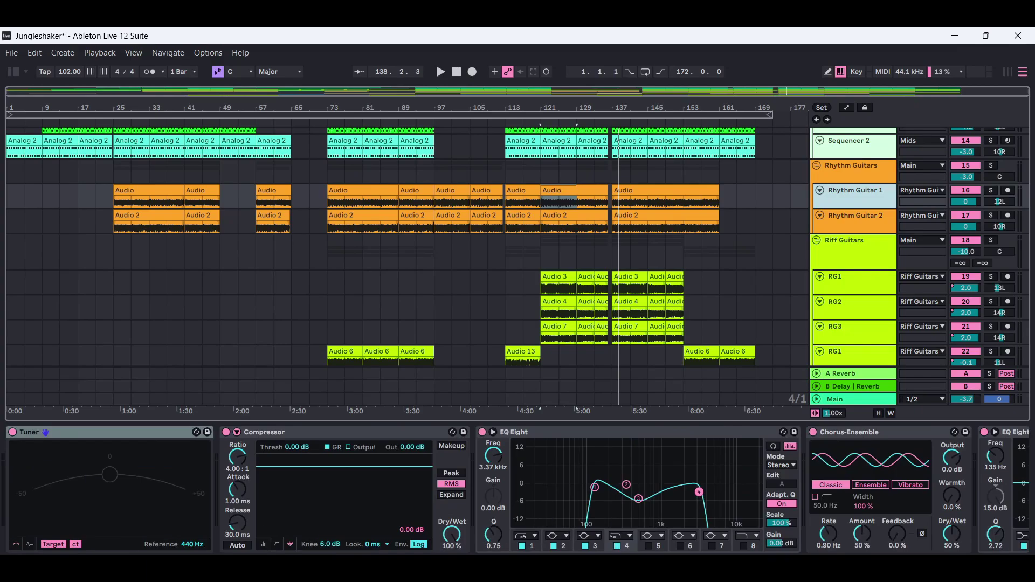
left_click(853, 220)
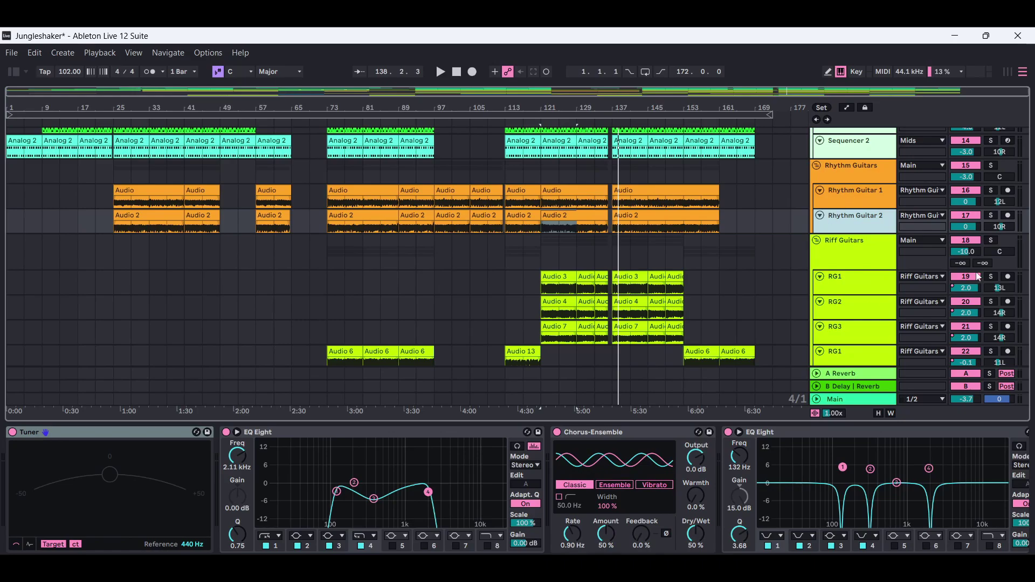
Inspect the upper RG1's device chain and its Marshall Plexi Classic amp settings, then close the plugin window and hide the devices.
scroll(805, 198, "down", 3)
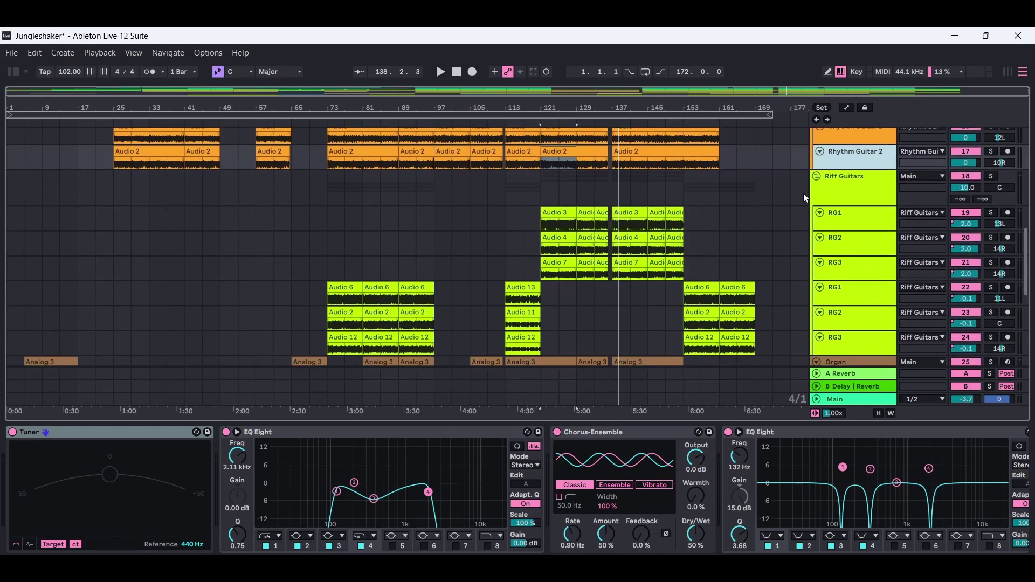
left_click(868, 219)
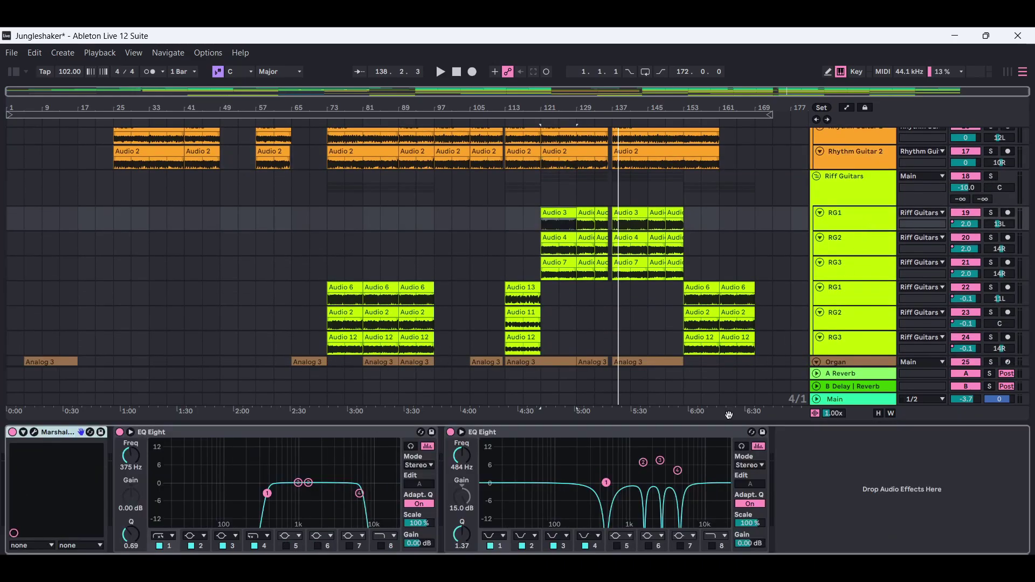
left_click(35, 433)
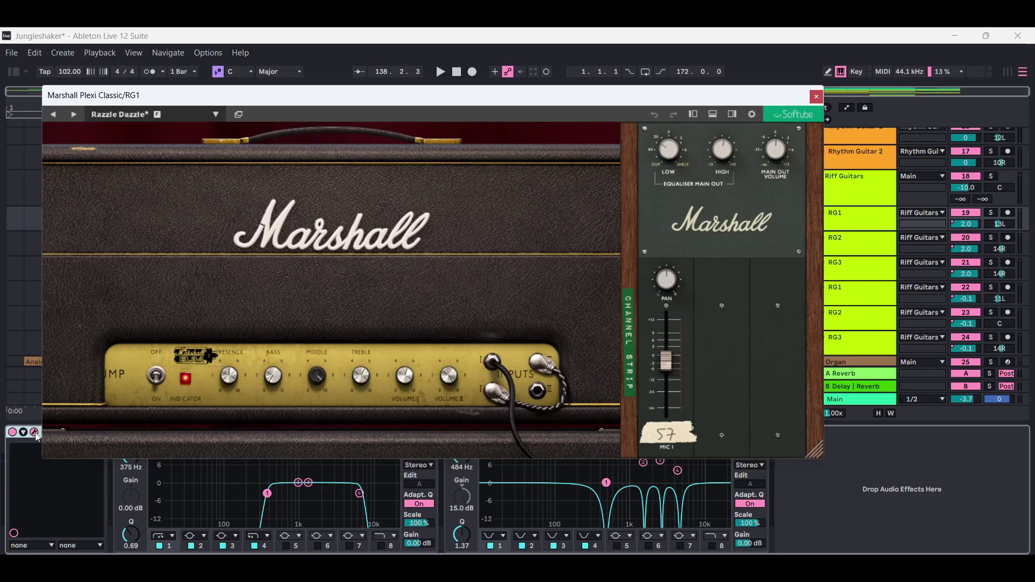
left_click(817, 97)
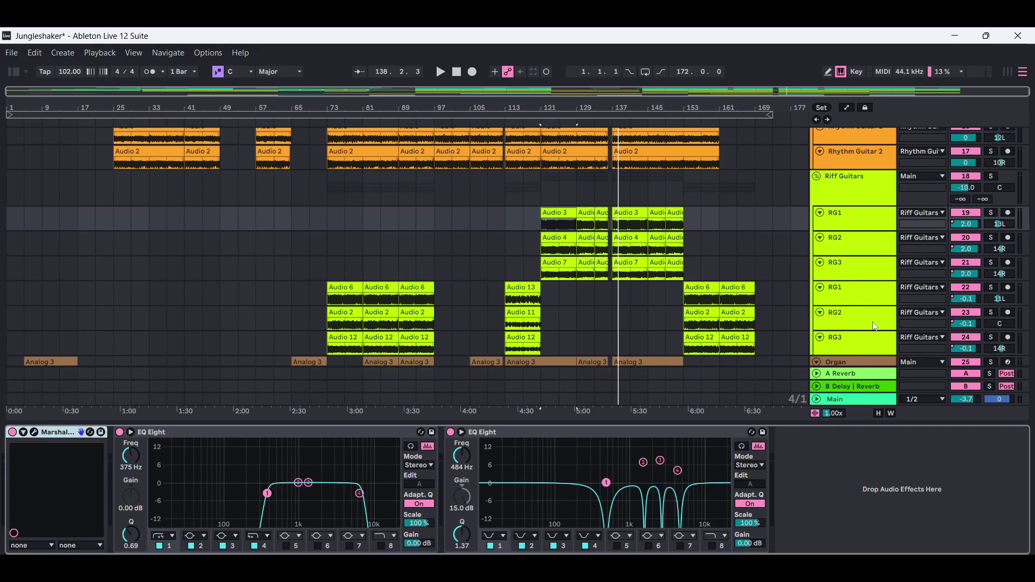
key("ctrl+alt+l")
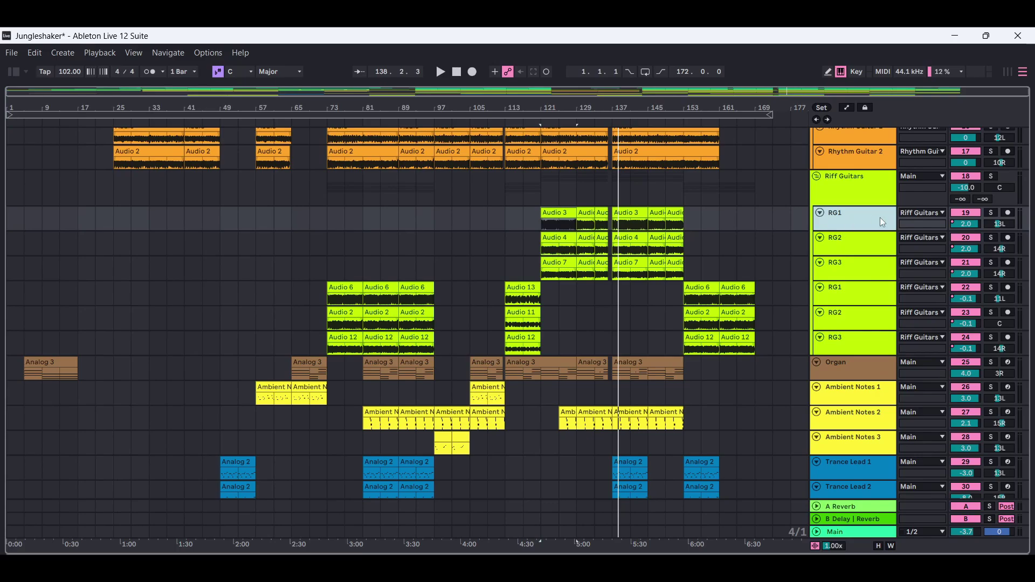
key("ctrl+alt+l")
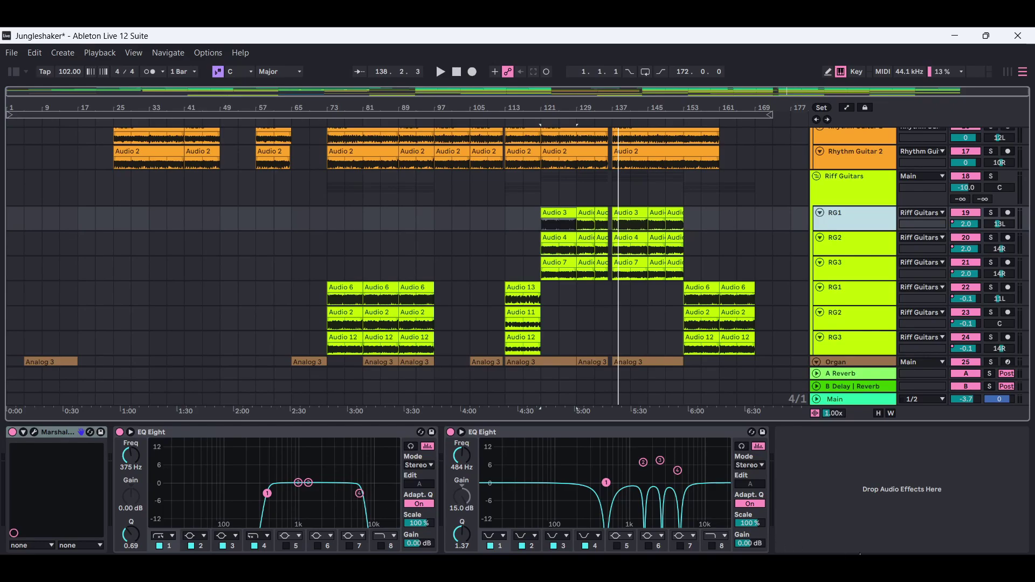
key("ctrl+alt+l")
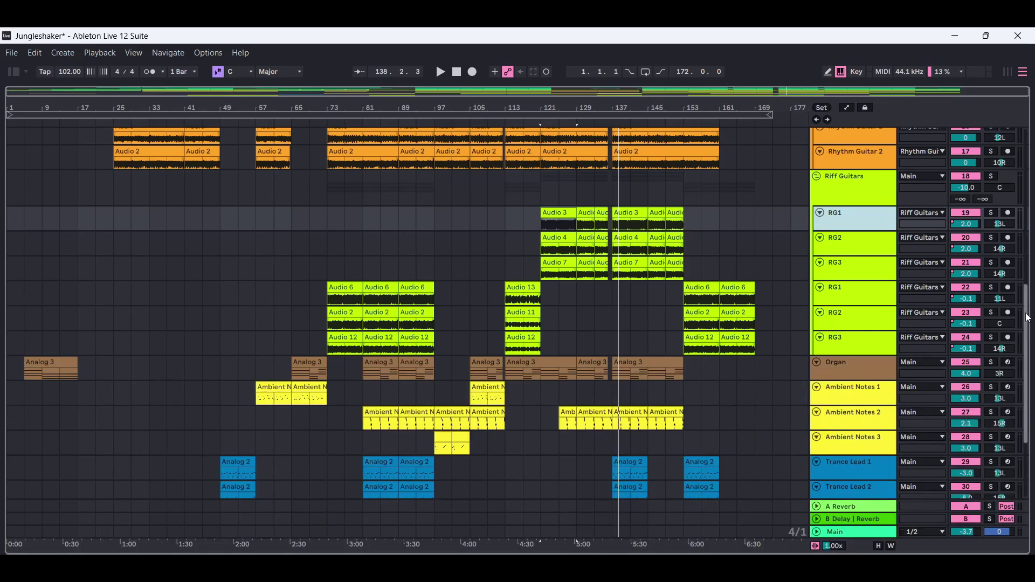
Compare the compressor, EQ Eight and Chorus-Ensemble settings in the Rhythm Guitar 1 and Rhythm Guitar 2 device chains.
left_click_drag(1028, 315, 1028, 271)
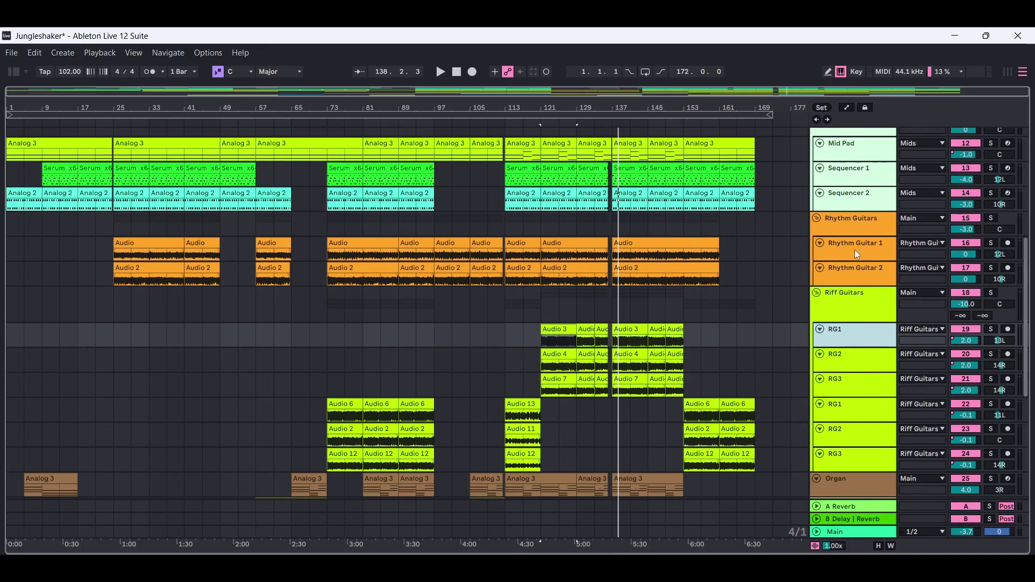
double_click(855, 250)
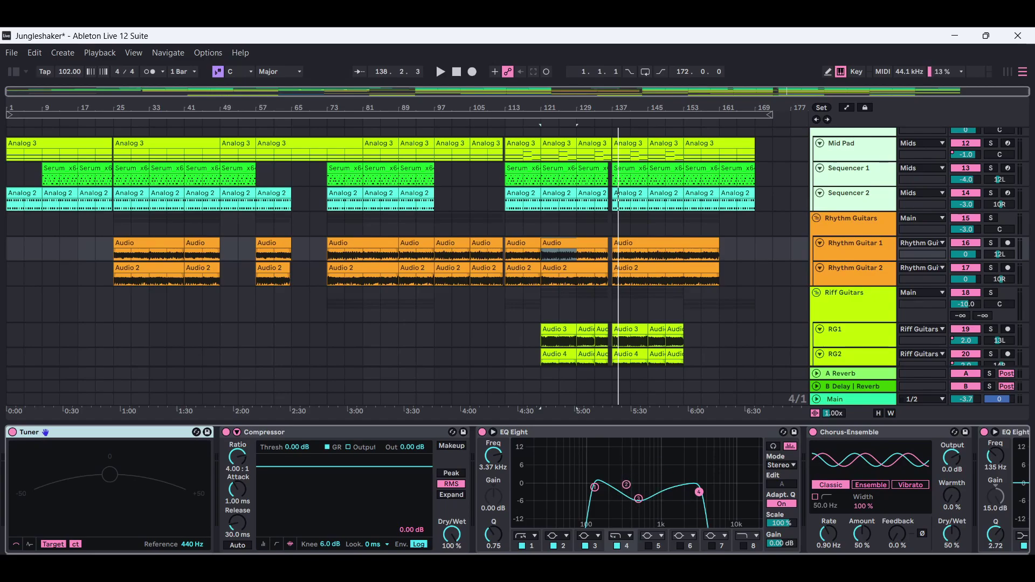
key("ctrl+alt+l")
left_click(847, 274)
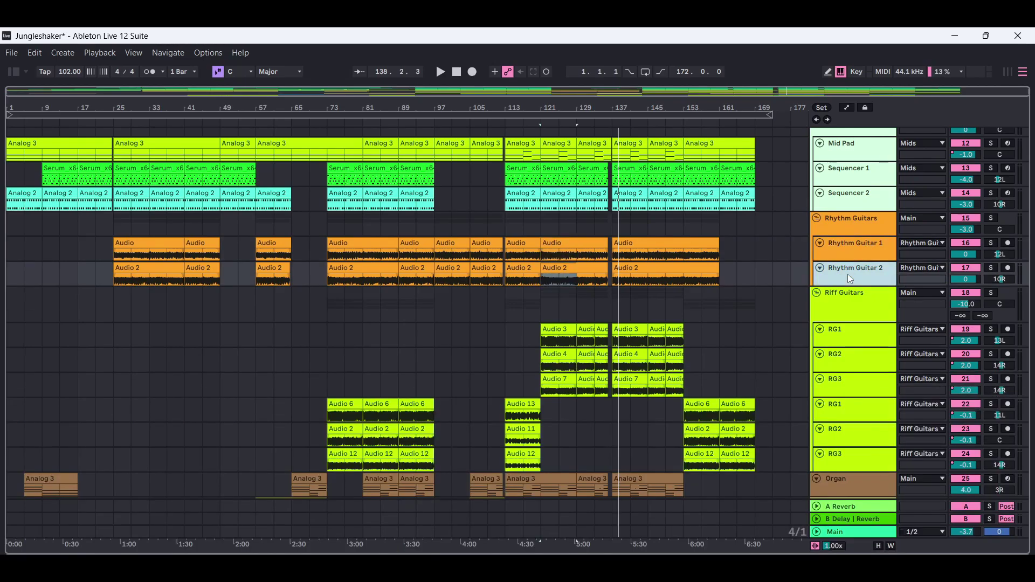
key("ctrl+alt+l")
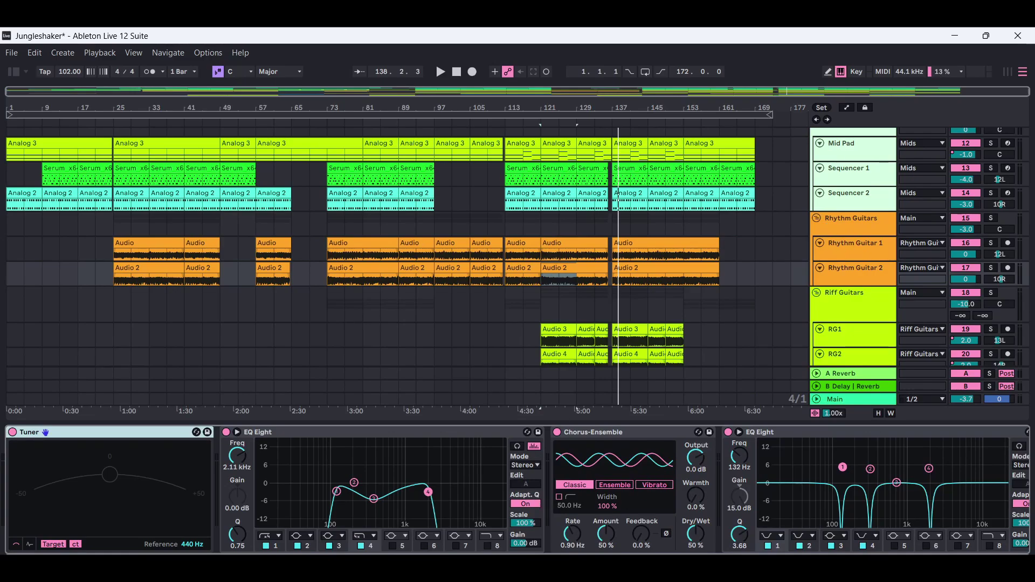
scroll(747, 452, "right", 2)
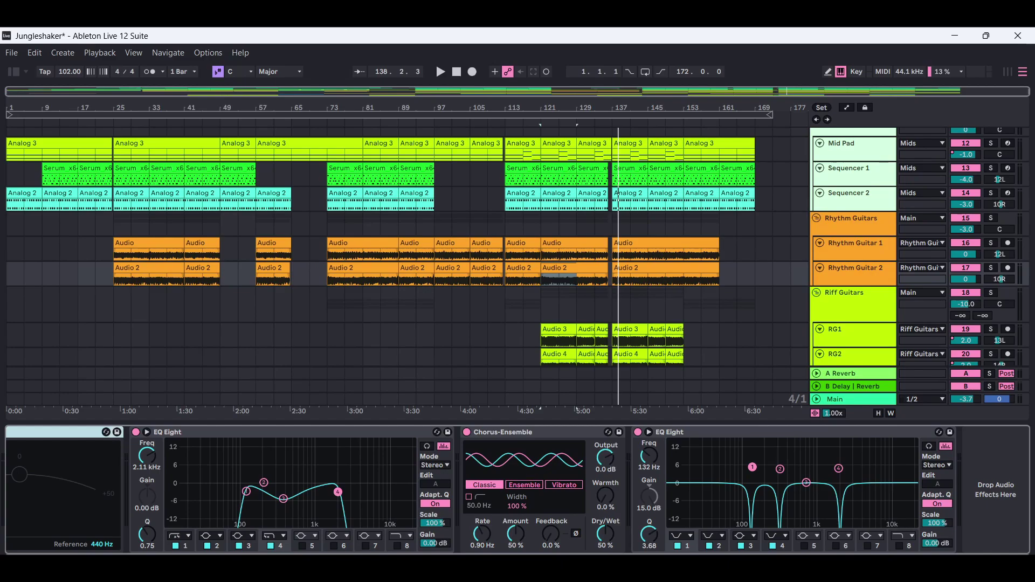
left_click(869, 247)
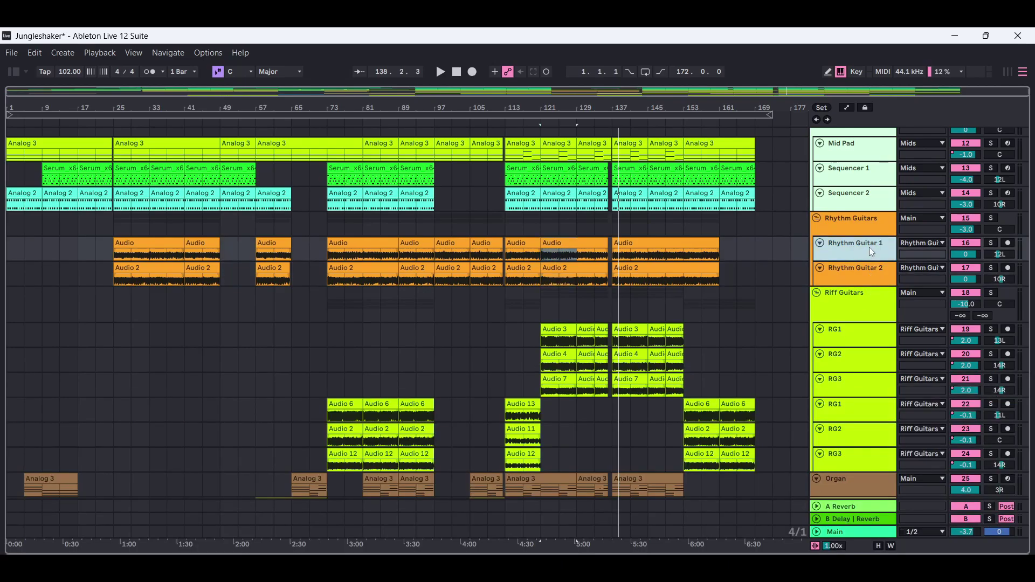
scroll(831, 486, "right", 5)
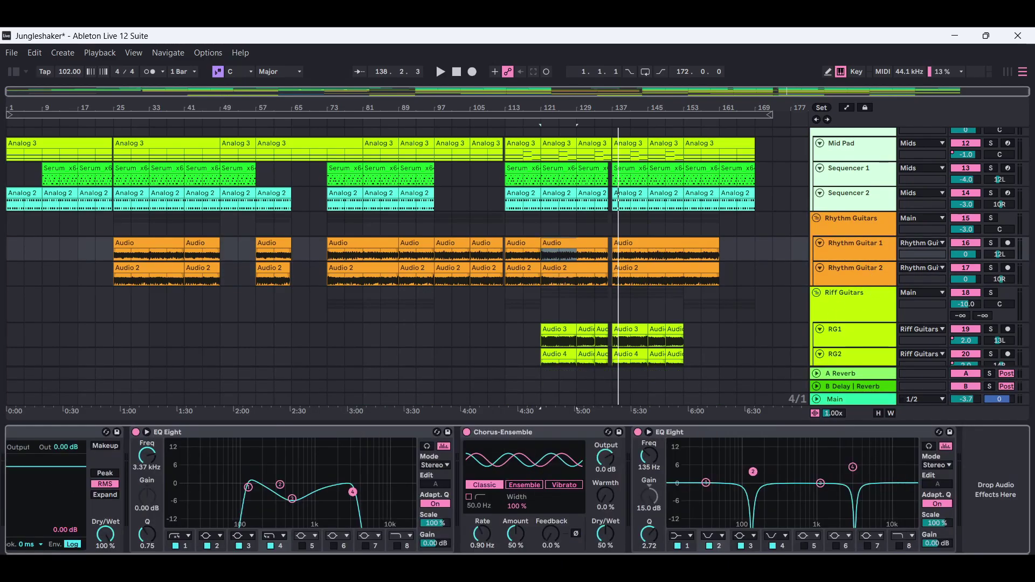
key("ctrl+alt+l")
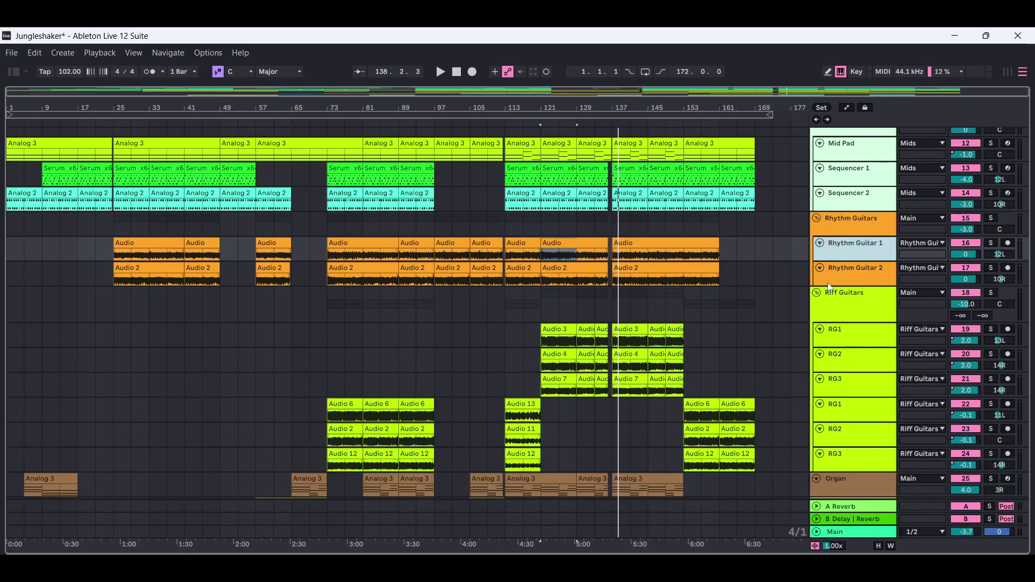
Examine the effects on the Riff Guitars group and the amp and EQ Eight chains of the upper RG1, RG2 and RG3.
double_click(863, 308)
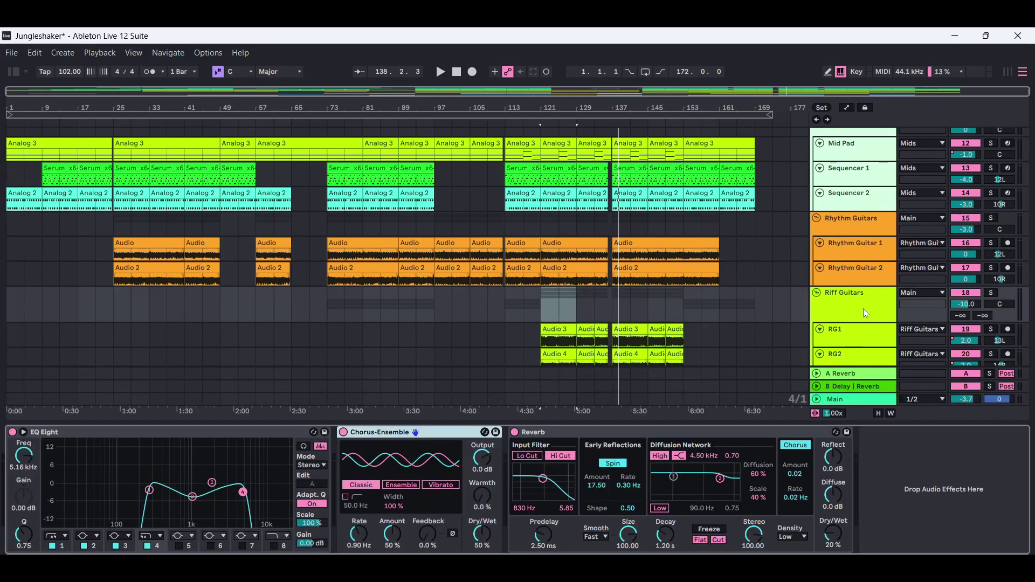
left_click(862, 335)
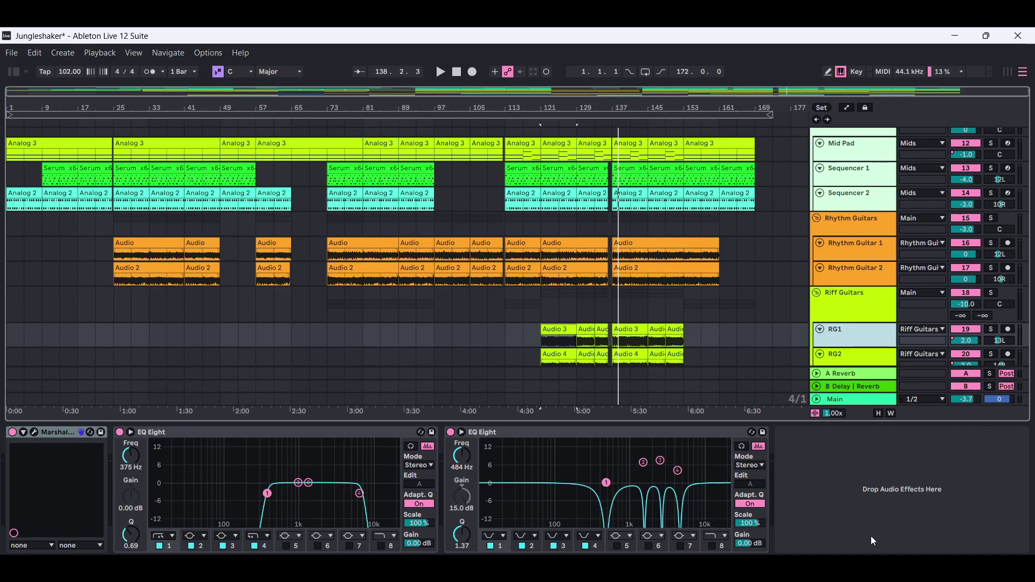
double_click(853, 357)
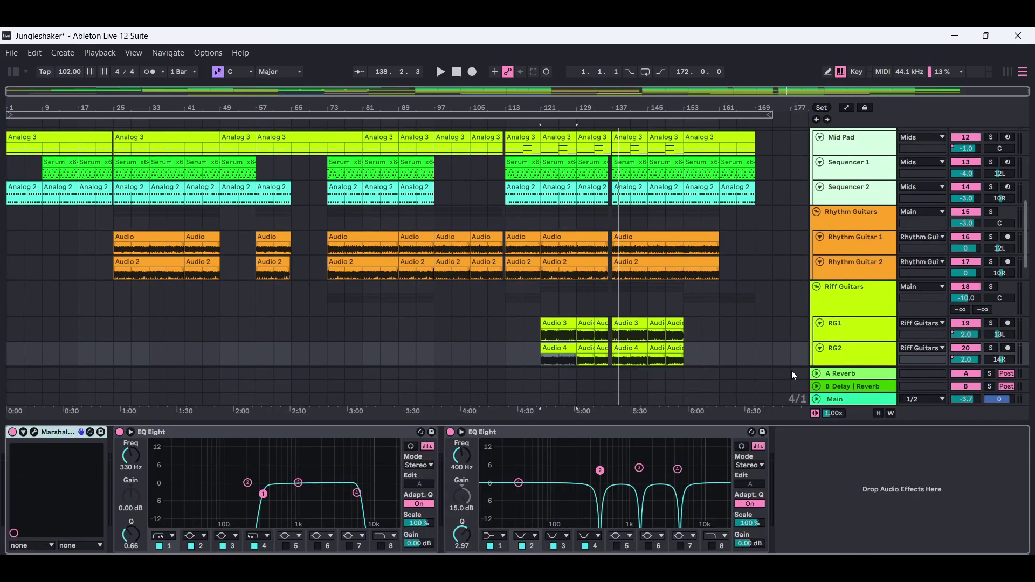
key("ctrl+alt+l")
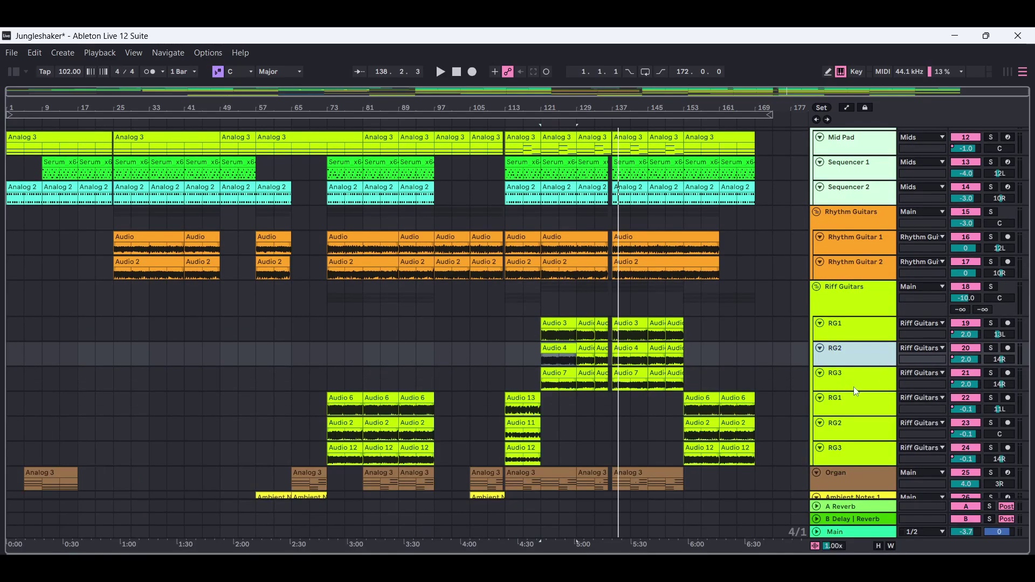
double_click(862, 379)
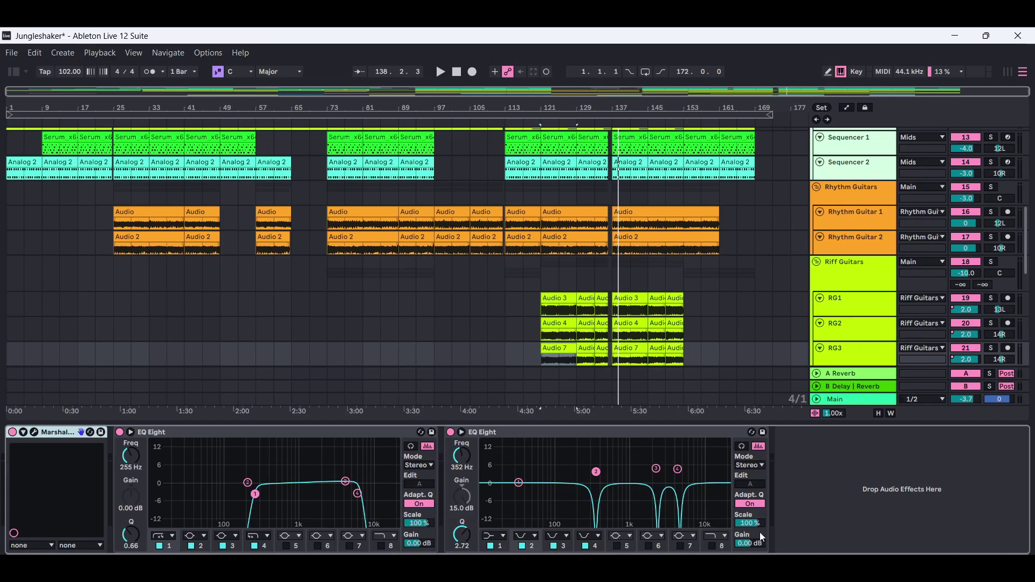
key("ctrl+alt+l")
Examine the lower RG1's device chain, including its Chorus-Ensemble, Delay and closing EQ Eight, then hide the devices.
double_click(856, 376)
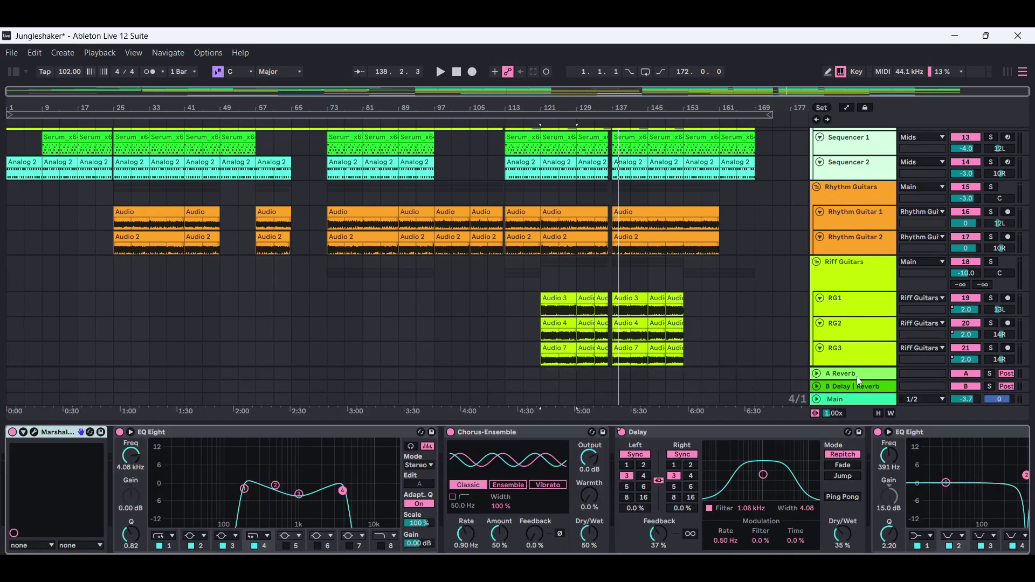
scroll(461, 519, "right", 4)
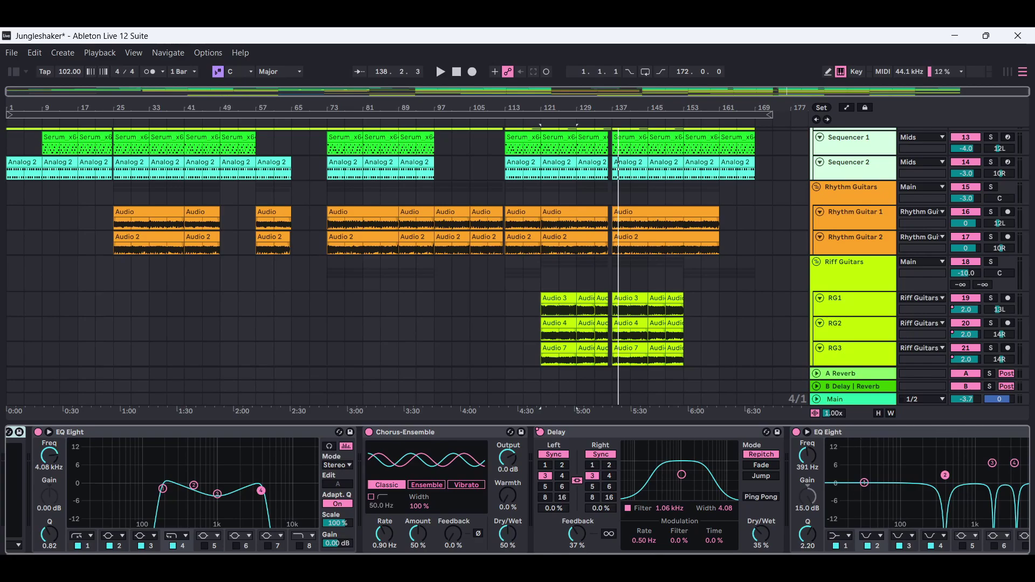
key("ctrl+alt+l")
Examine the lower RG2's device chain from the Marshall amp through to the last EQ Eight, then hide the devices.
double_click(863, 381)
key("ctrl+alt+l")
key("ctrl+alt+l")
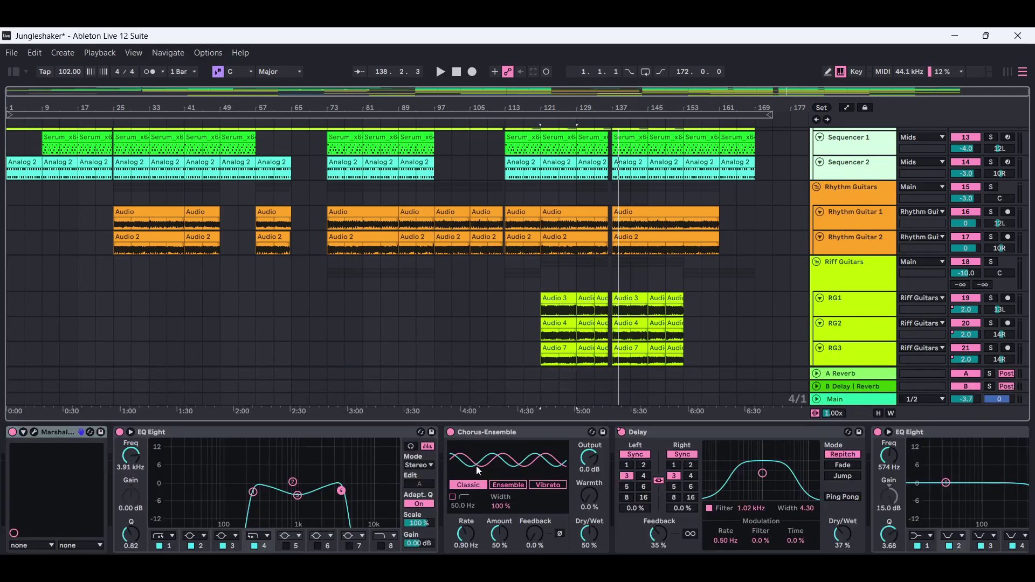
scroll(517, 489, "right", 3)
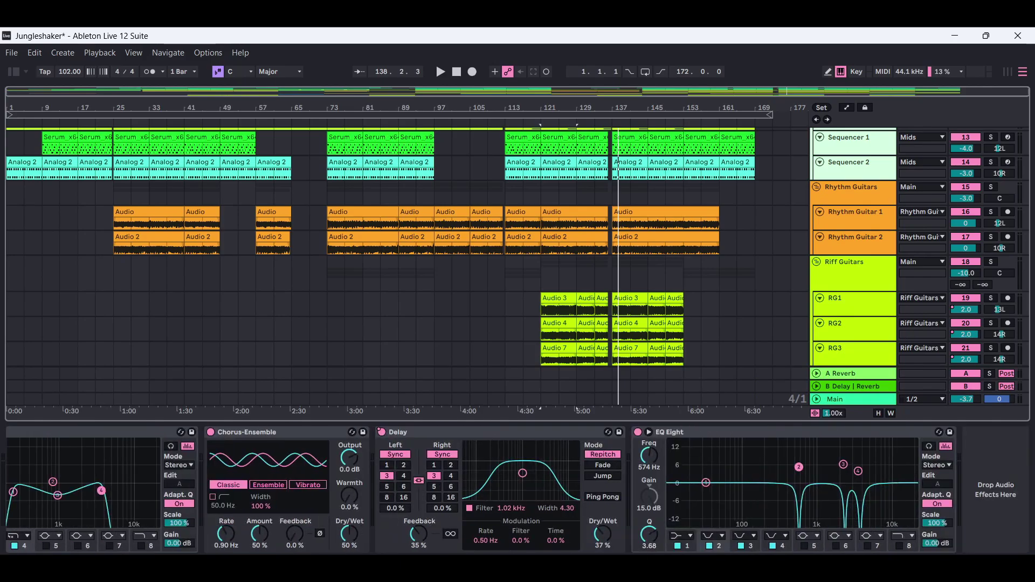
scroll(518, 489, "left", 3)
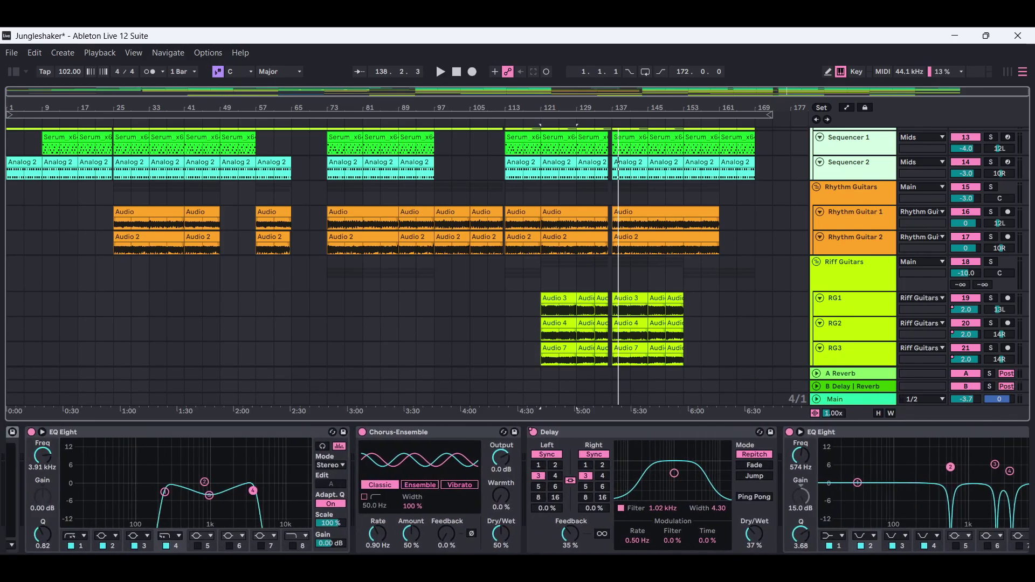
scroll(597, 478, "left", 1)
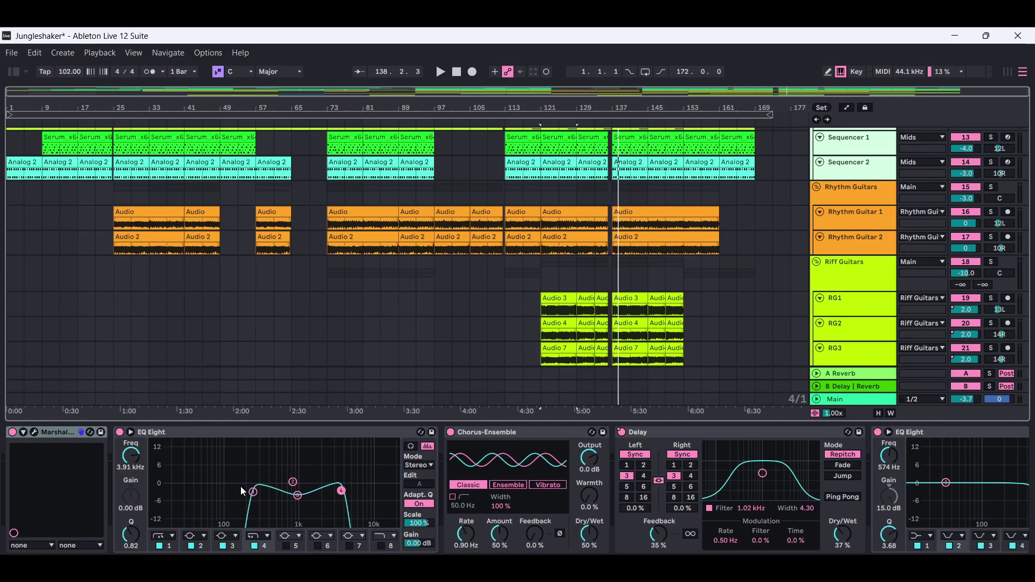
key("ctrl+alt+l")
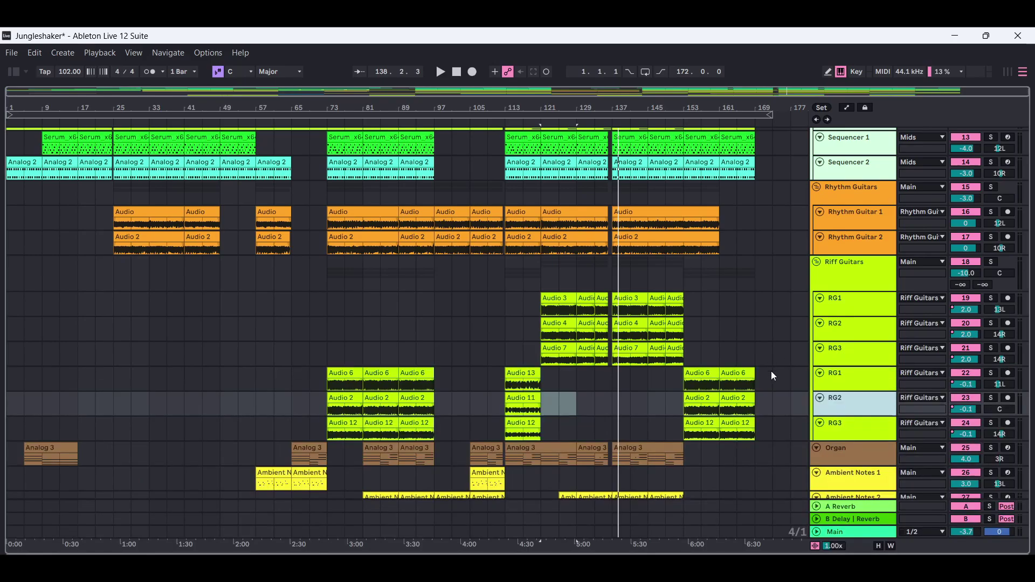
Examine the lower RG3's device chain from the Marshall amp through Chorus-Ensemble and Delay to the last EQ Eight, then hide the devices.
double_click(866, 422)
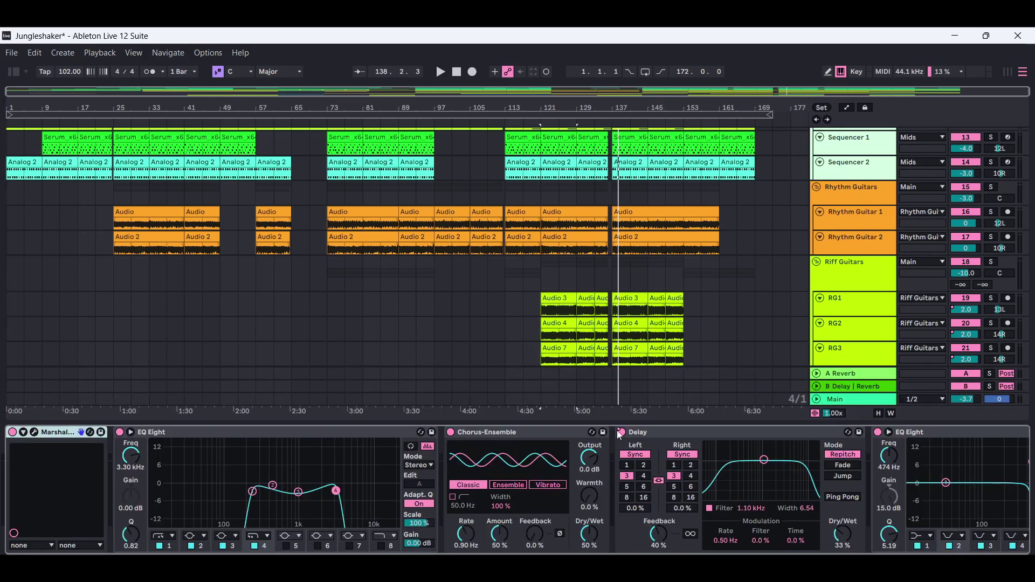
scroll(933, 531, "right", 5)
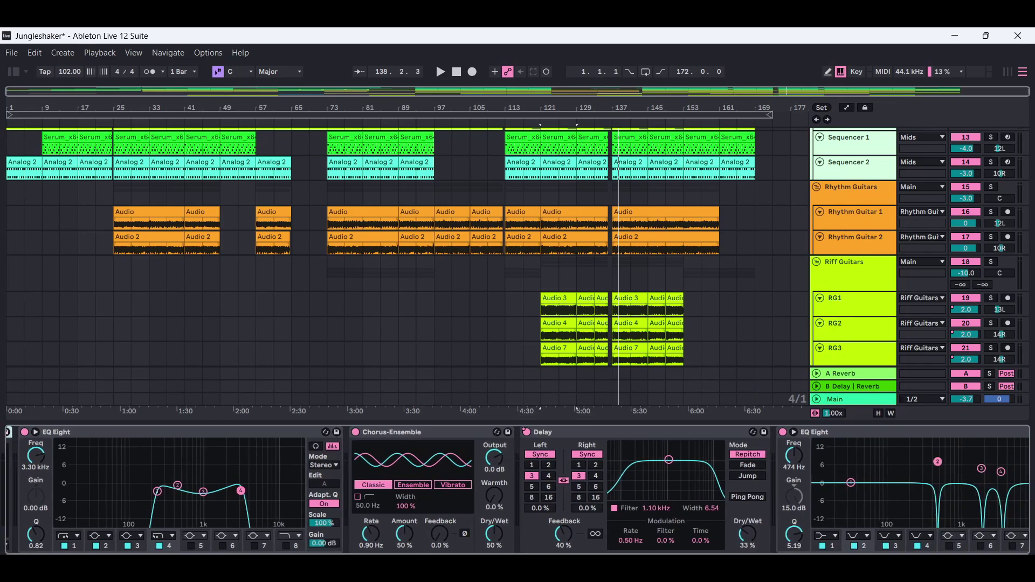
scroll(933, 530, "left", 5)
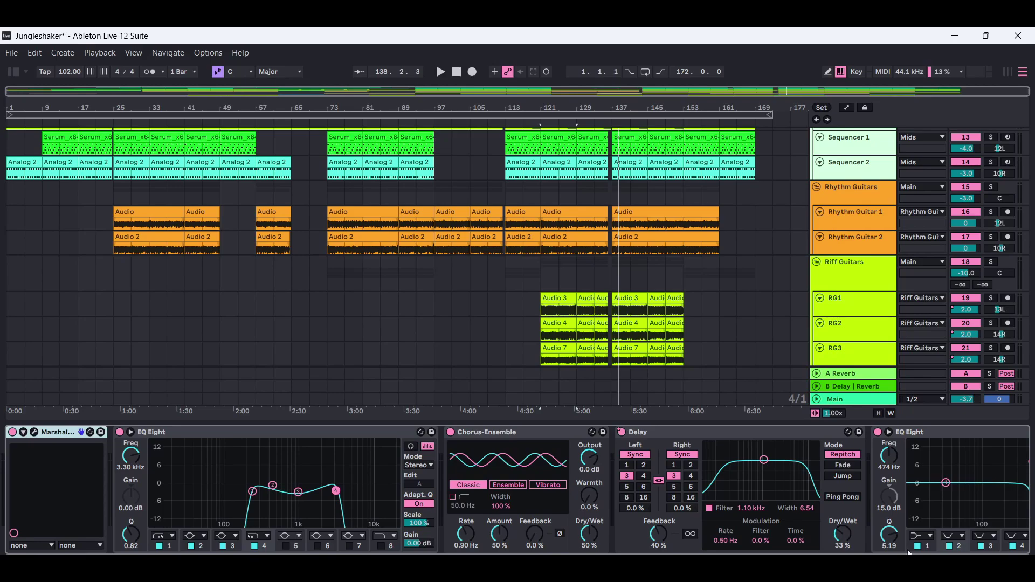
scroll(907, 520, "right", 5)
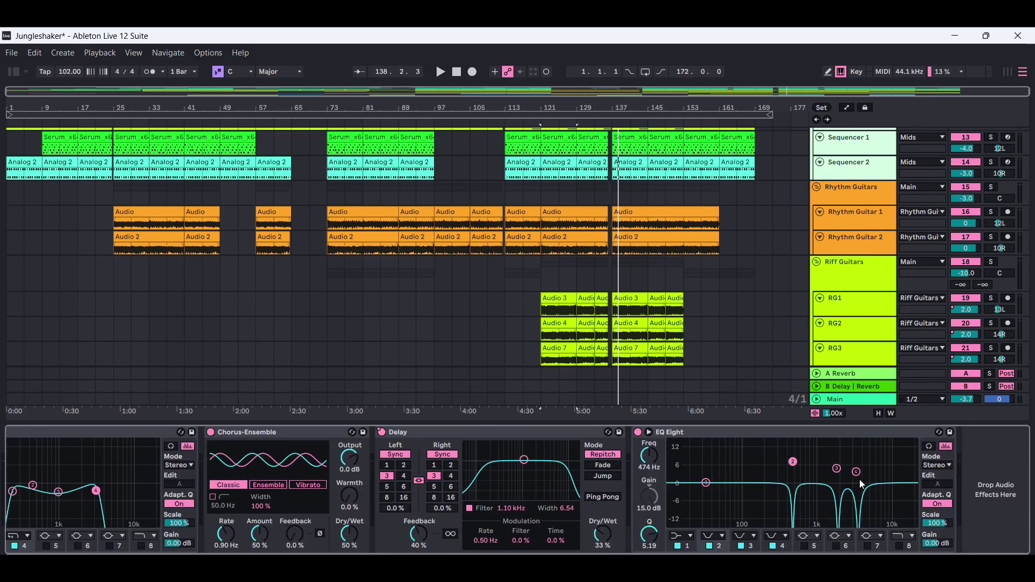
key("ctrl+alt+l")
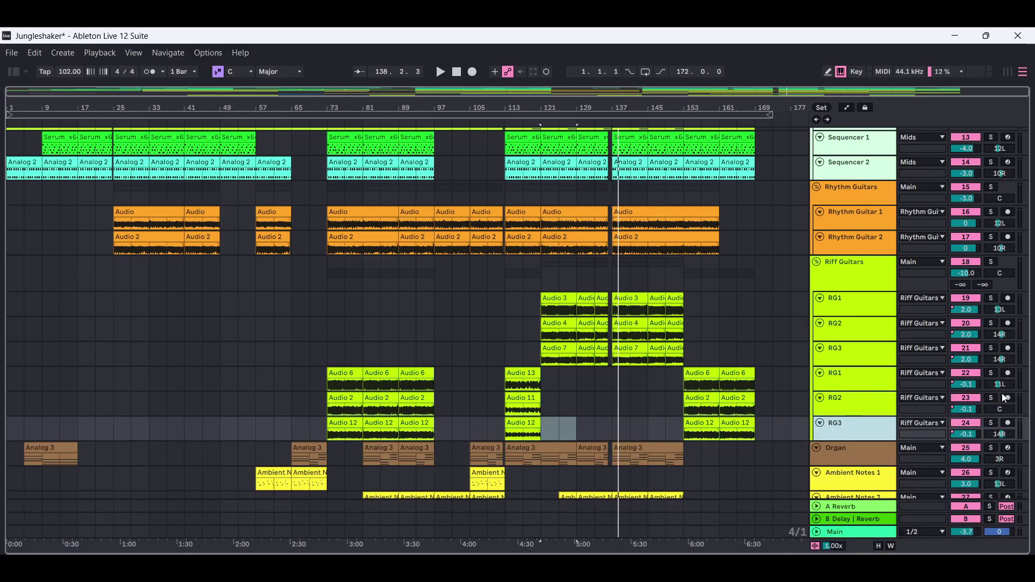
Examine the amp, EQ Eight, Chorus-Ensemble, Delay and Auto Filter settings on Lead Guitar 1 and Lead Guitar 2.
left_click_drag(1027, 364, 1030, 459)
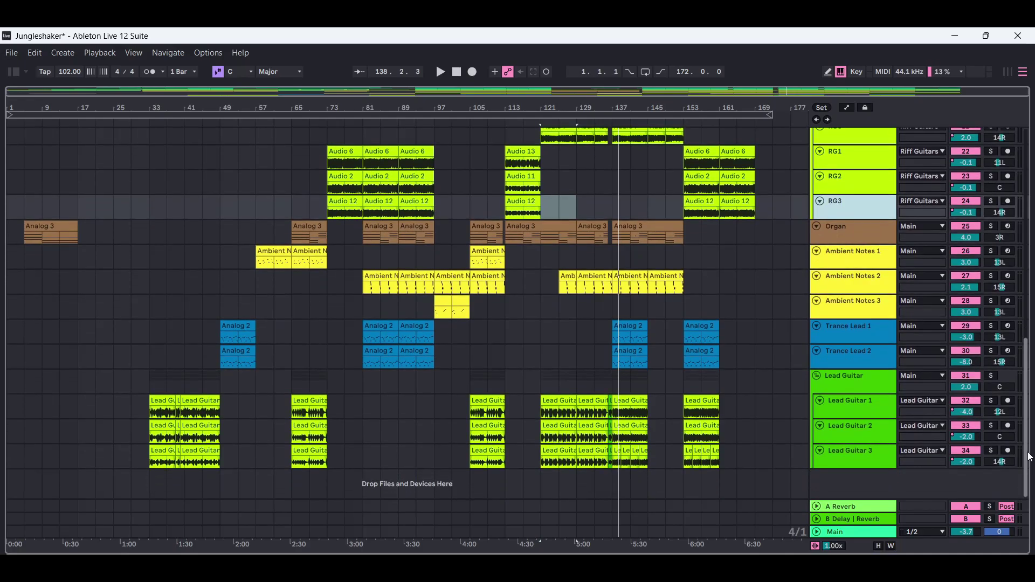
double_click(837, 411)
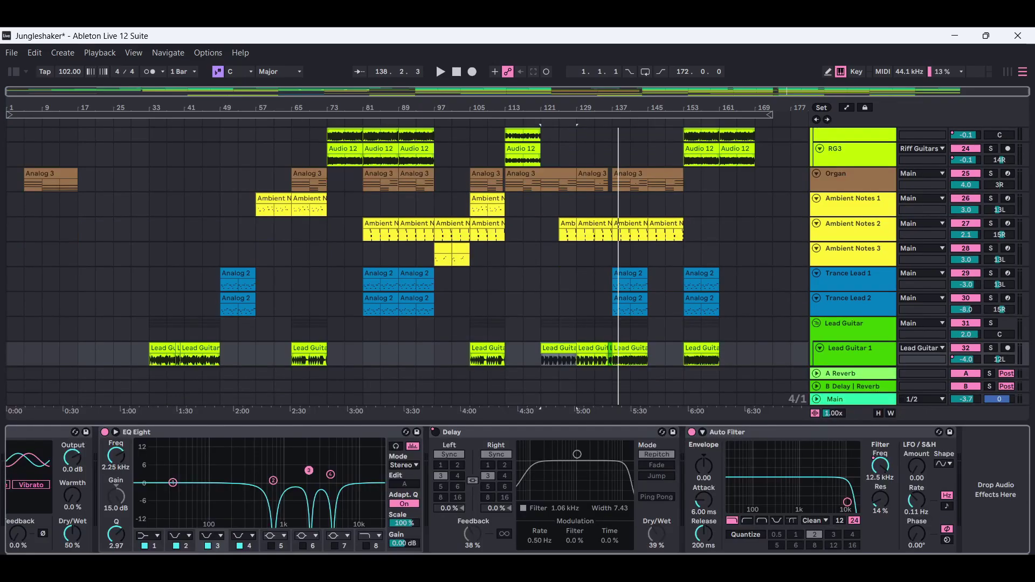
scroll(770, 501, "left", 5)
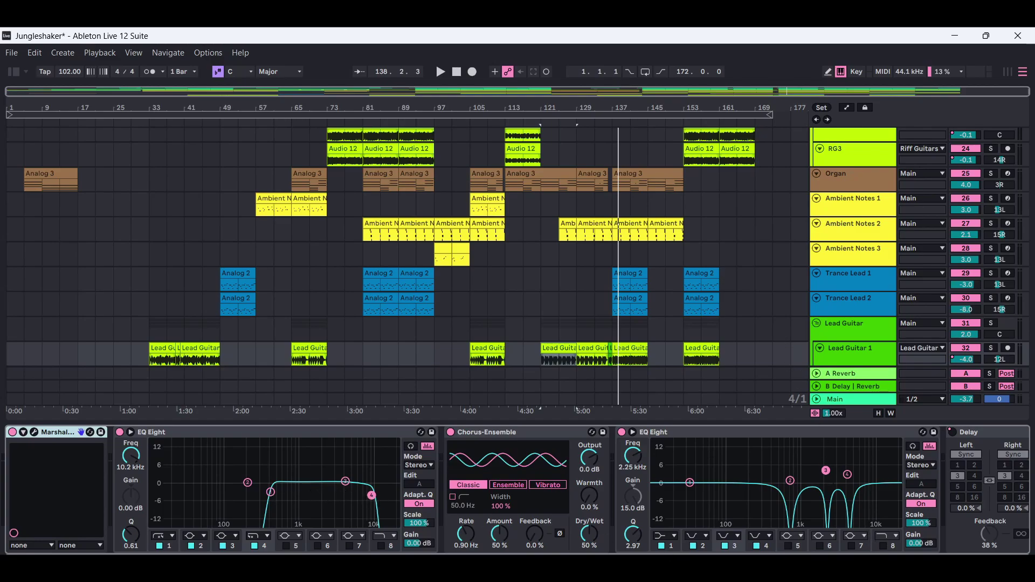
key("ctrl+alt+l")
double_click(855, 443)
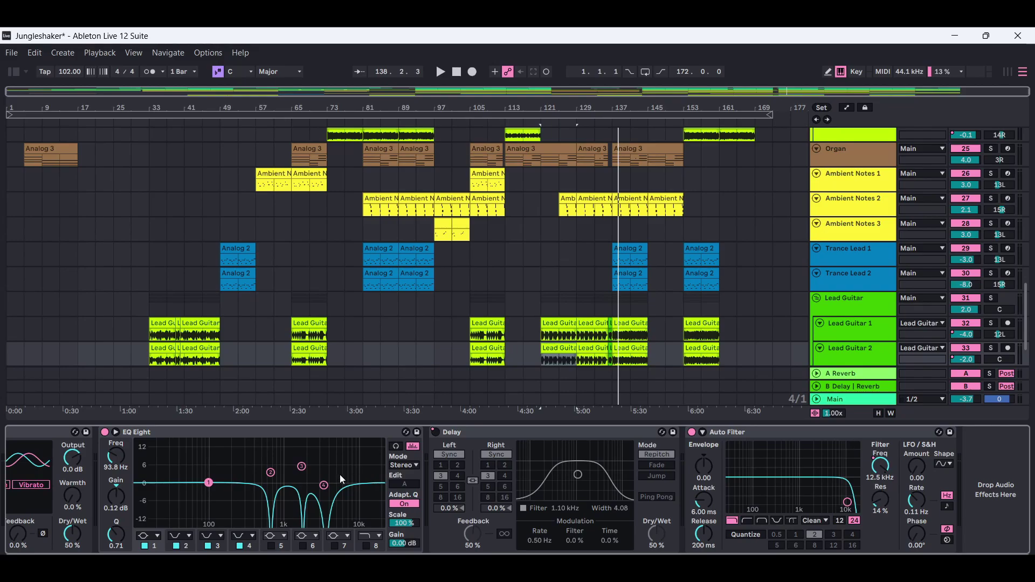
scroll(351, 469, "left", 5)
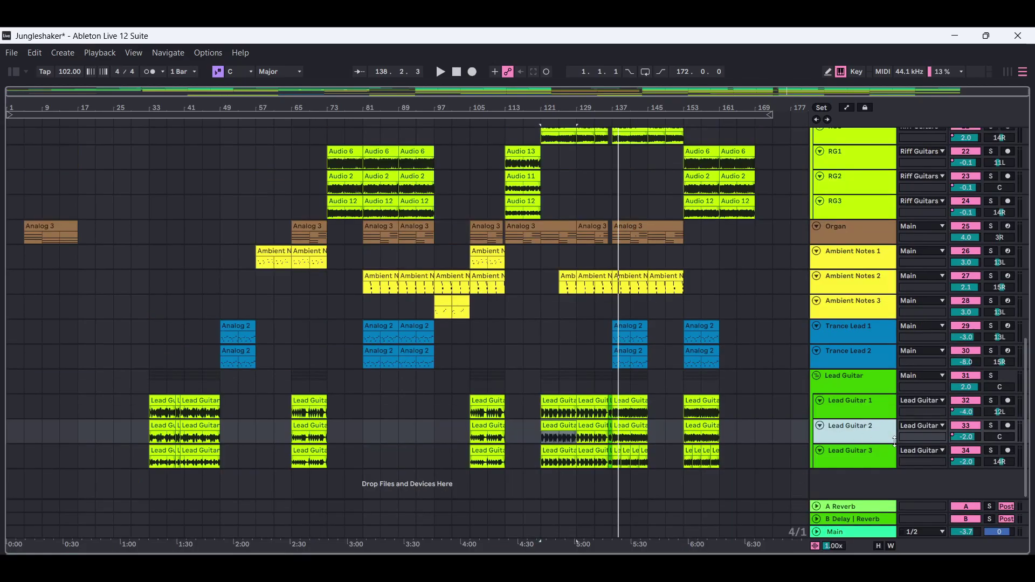
Compare Lead Guitar 3's EQ Eight and Chorus-Ensemble settings with those of Lead Guitar 2 and Lead Guitar 1, then hide the devices.
double_click(855, 457)
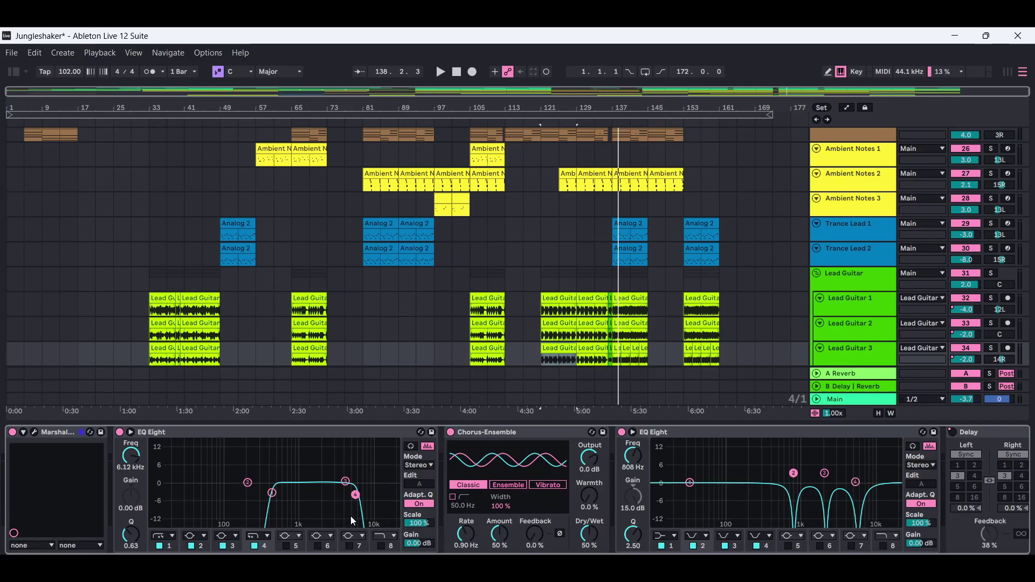
left_click(861, 326)
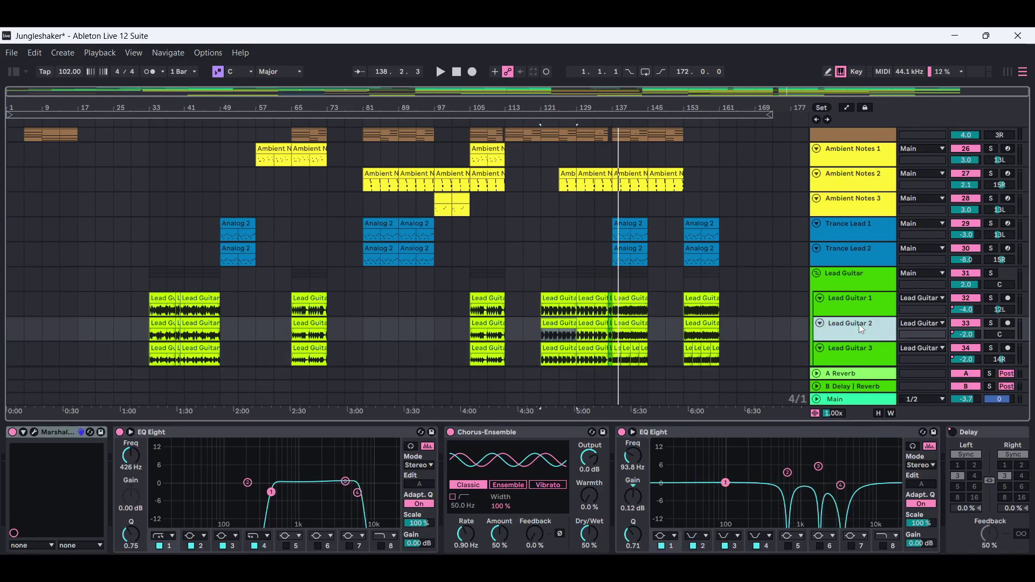
left_click(856, 313)
scroll(517, 491, "right", 5)
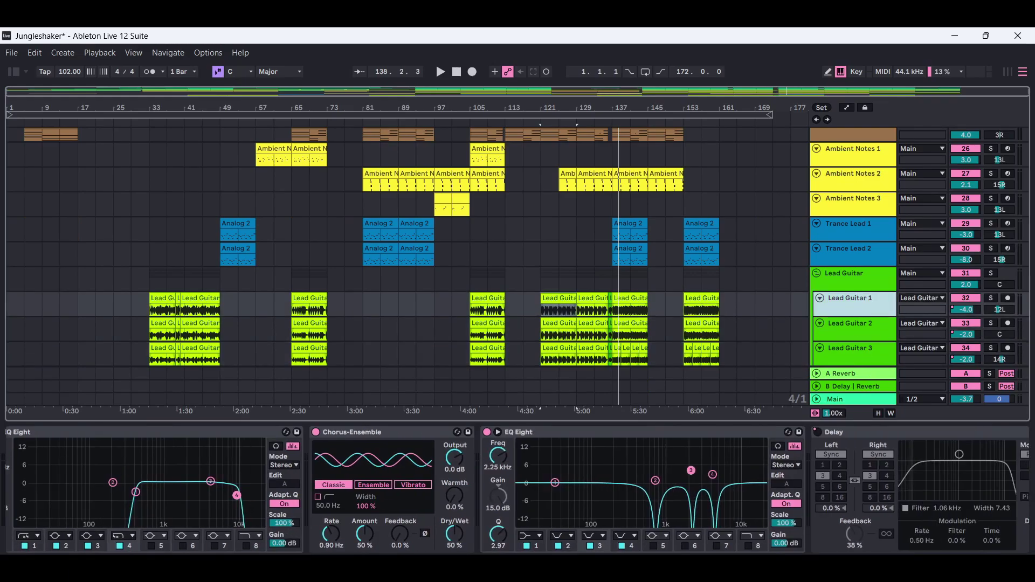
key("ctrl+alt+l")
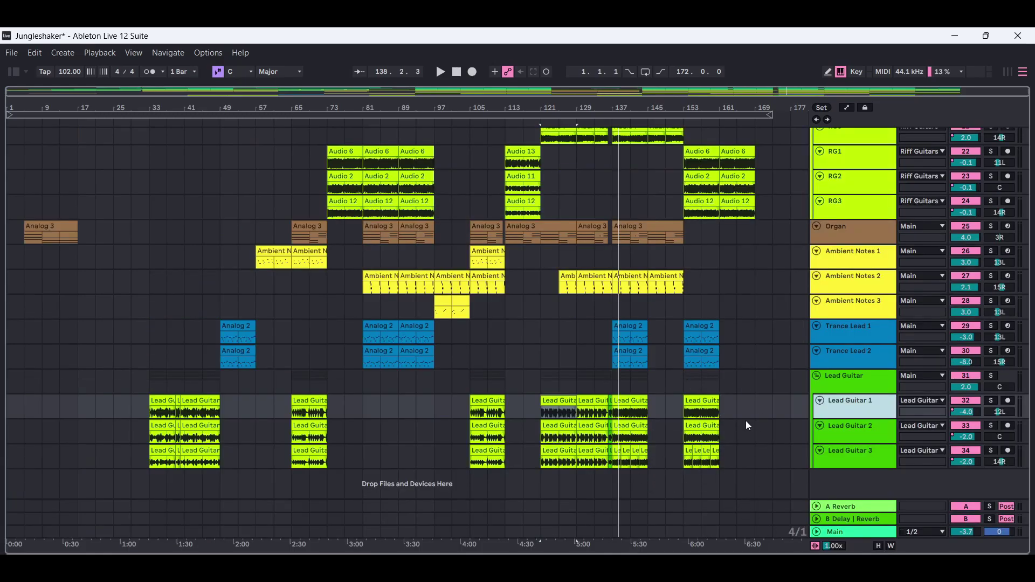
Review the second EQ Eight, Delay and Auto Filter in Lead Guitar 1's device chain, then hide the devices.
double_click(873, 414)
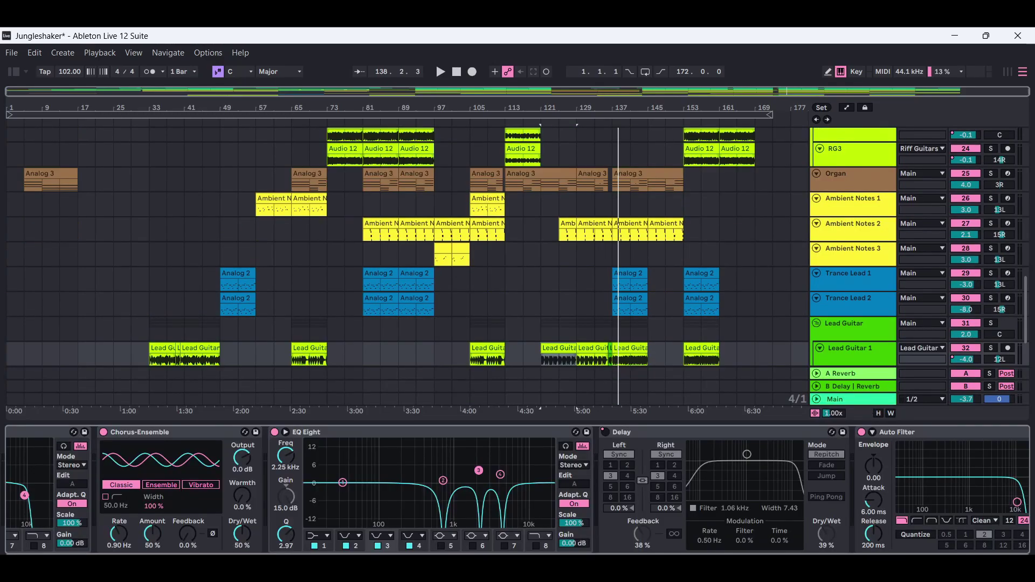
scroll(911, 533, "down", 3)
key("ctrl+alt+l")
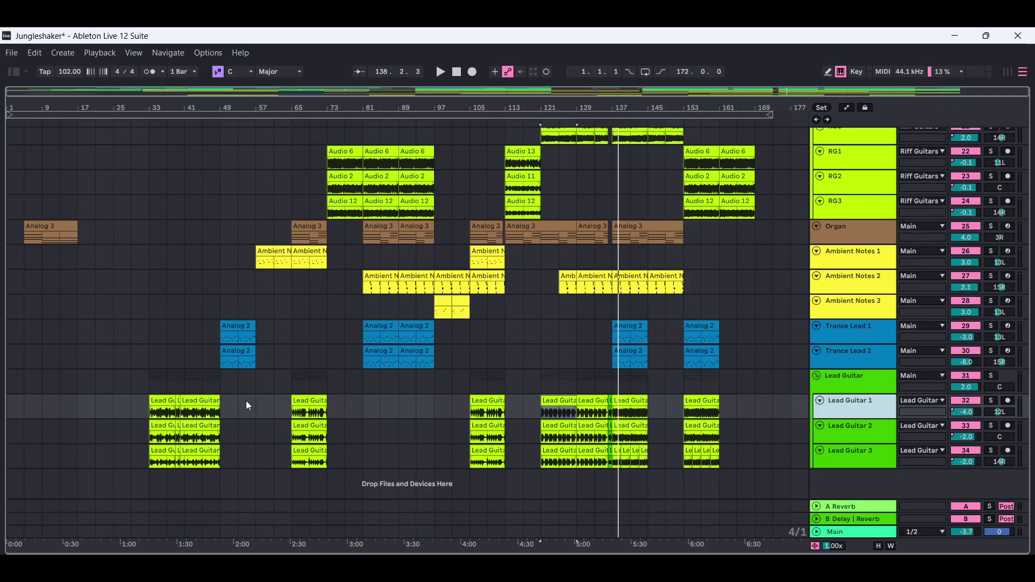
Play the Lead Guitar 1 clip that starts at bar 40 to hear the layered lead guitars.
left_click(200, 405)
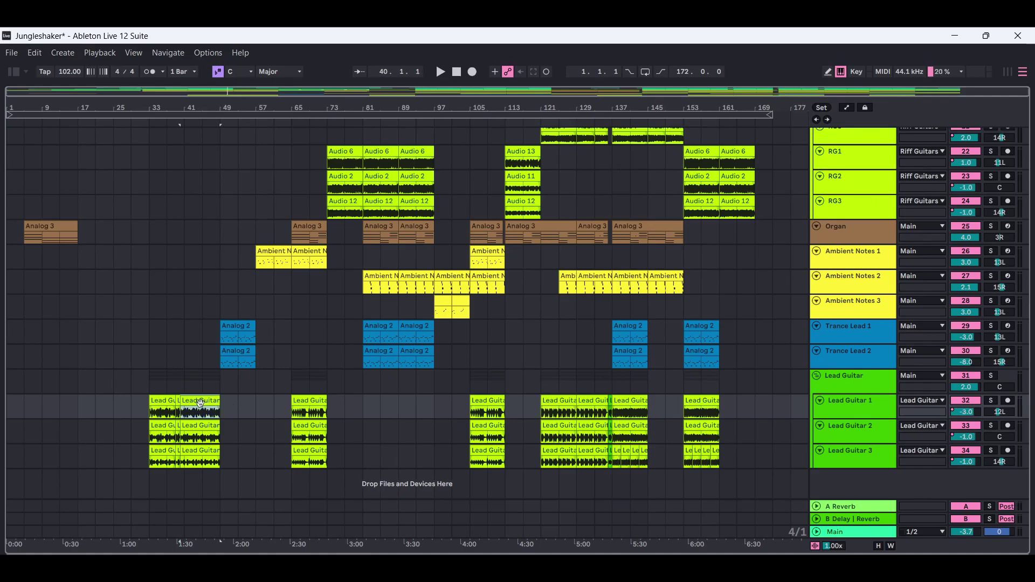
left_click(441, 73)
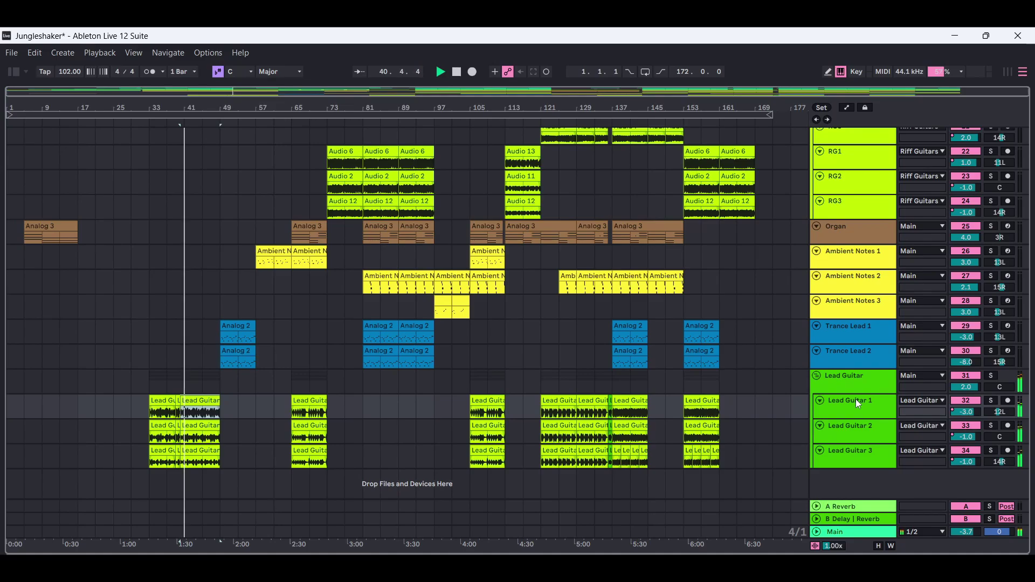
double_click(872, 410)
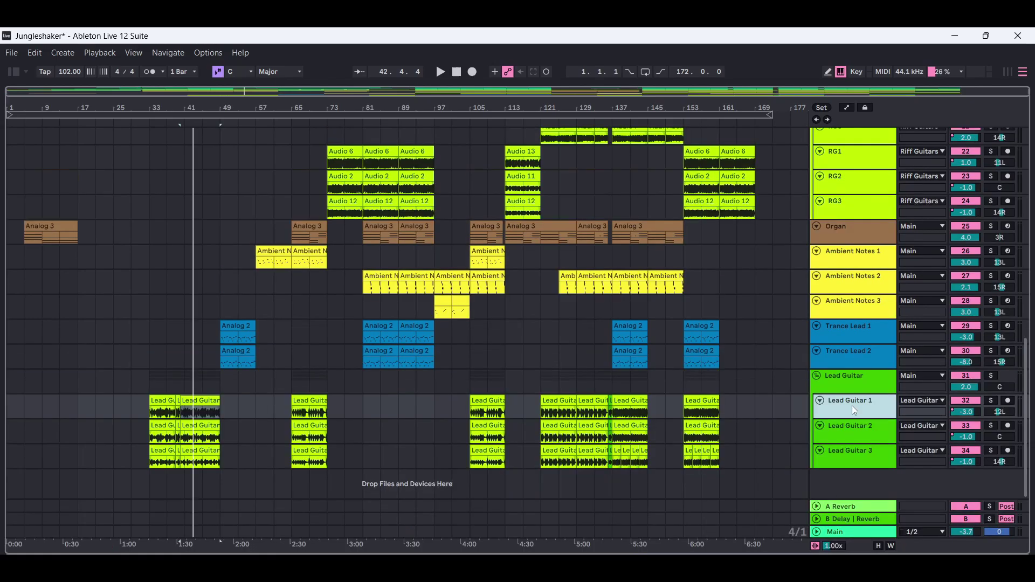
Observe Lead Guitar 2's EQ Eight, Delay and Auto Filter while playing the song onward, then hide the devices and stop playback.
double_click(855, 436)
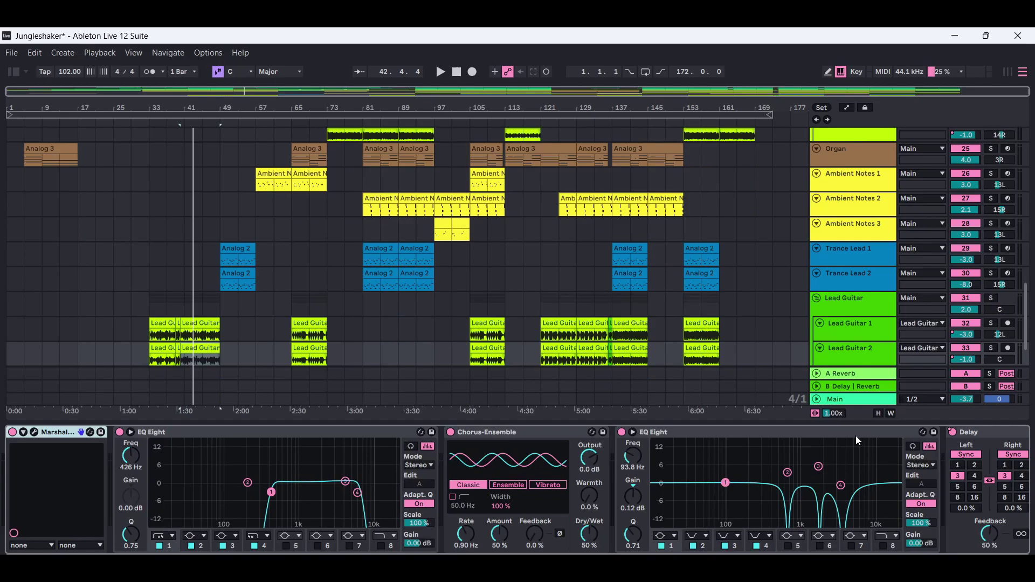
left_click(856, 437)
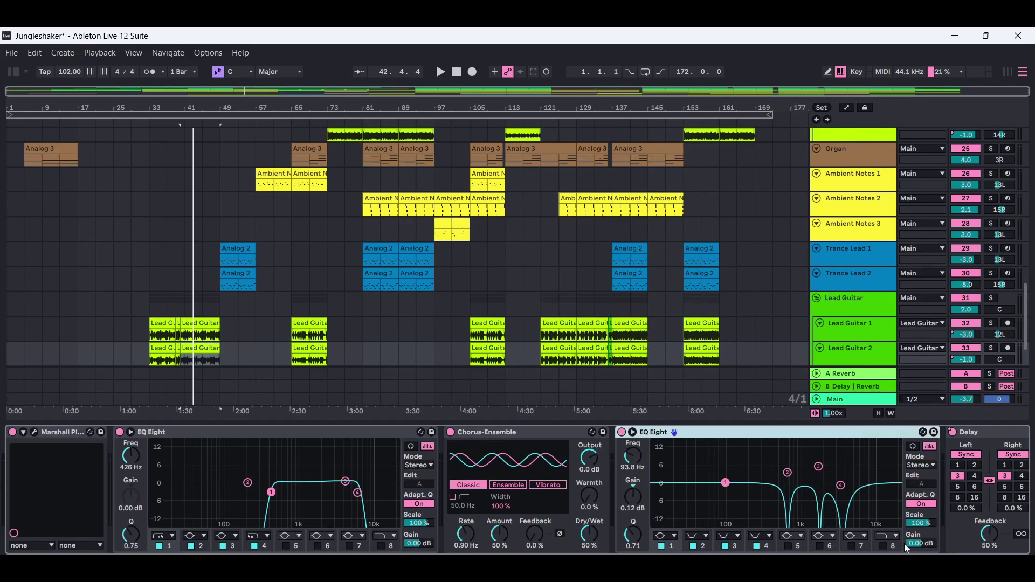
scroll(517, 488, "right", 5)
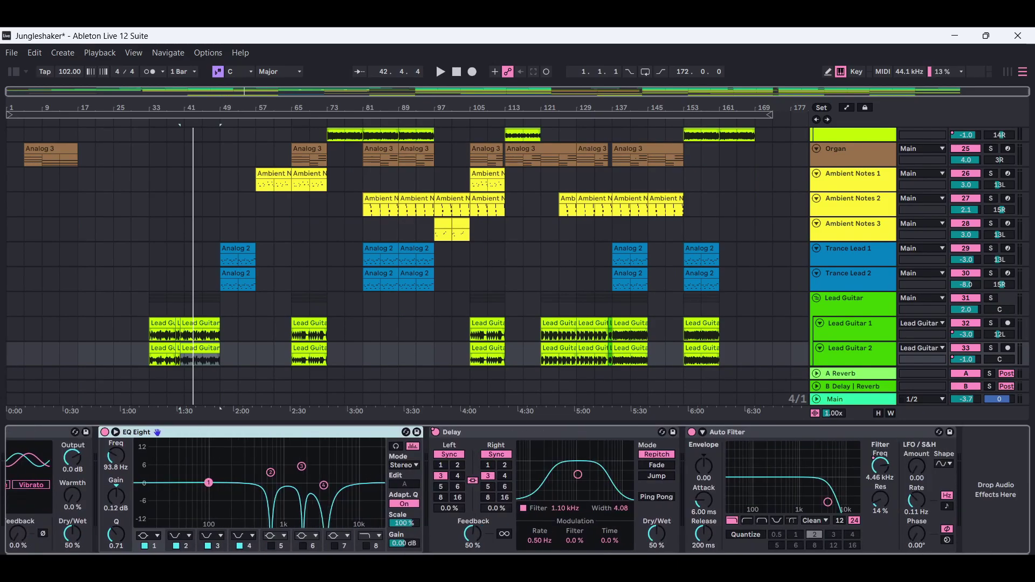
left_click(440, 71)
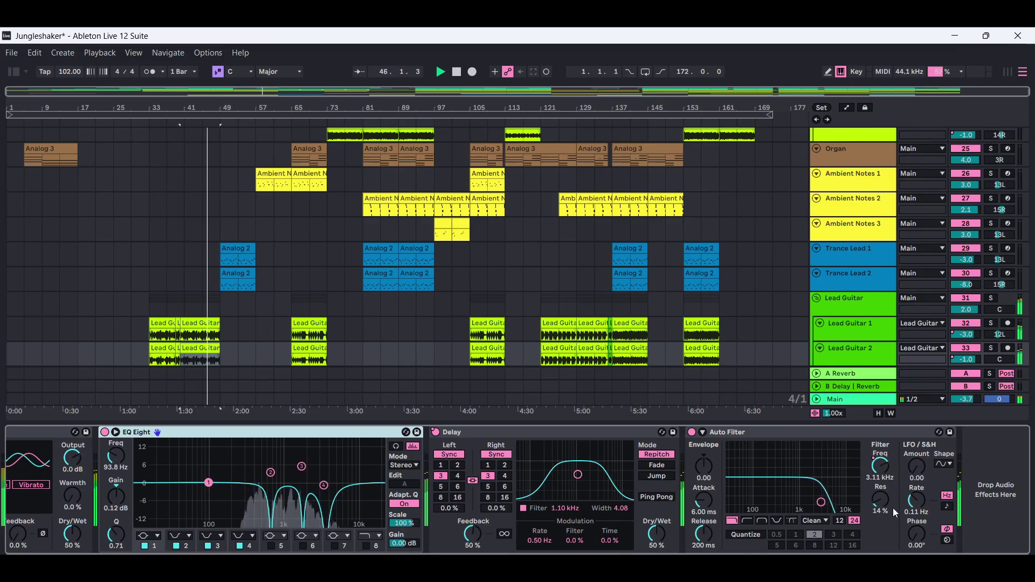
key("ctrl+alt+l")
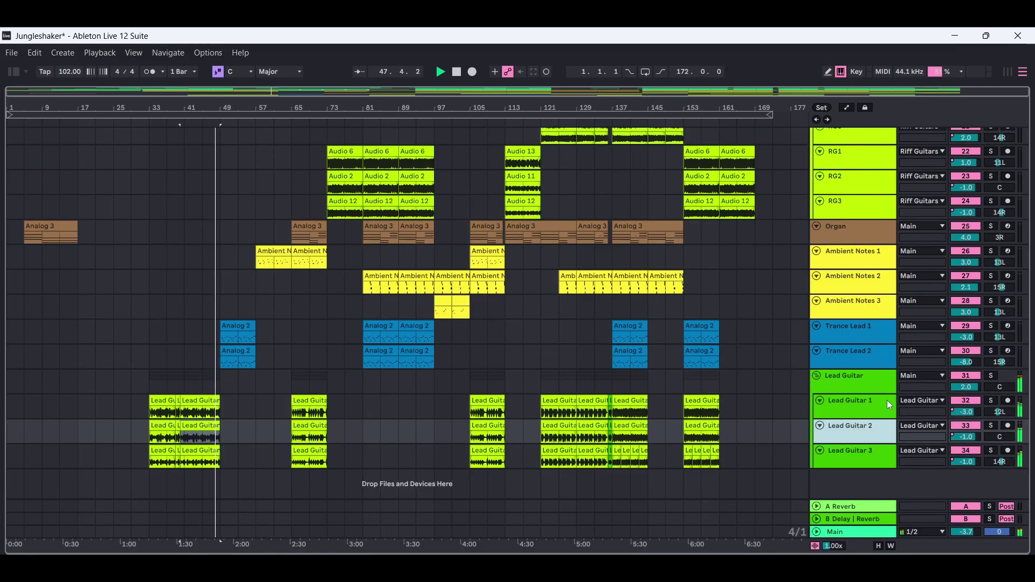
left_click(458, 73)
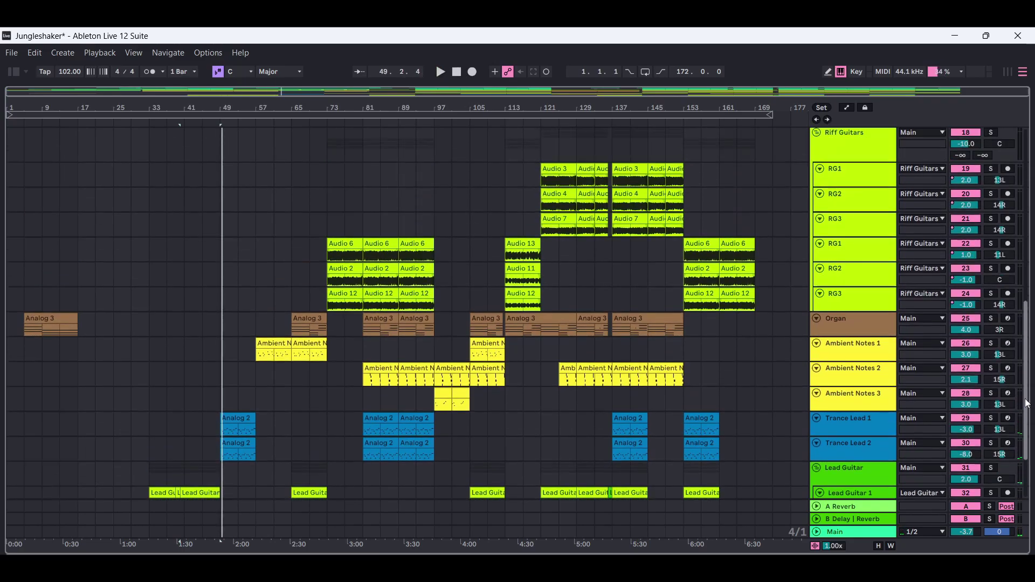
Show the automation lanes and enlarge the Lead Guitar 1 track to reveal its Delay Device On automation.
mouse_move(1026, 421)
left_mouse_down()
mouse_move(1020, 223)
mouse_move(1022, 433)
left_mouse_up()
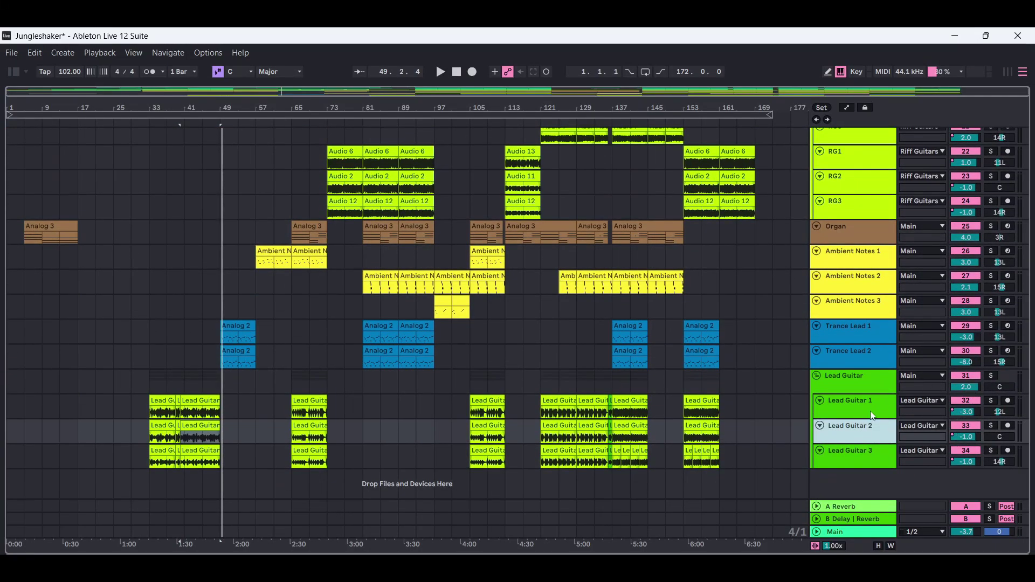
key("Down")
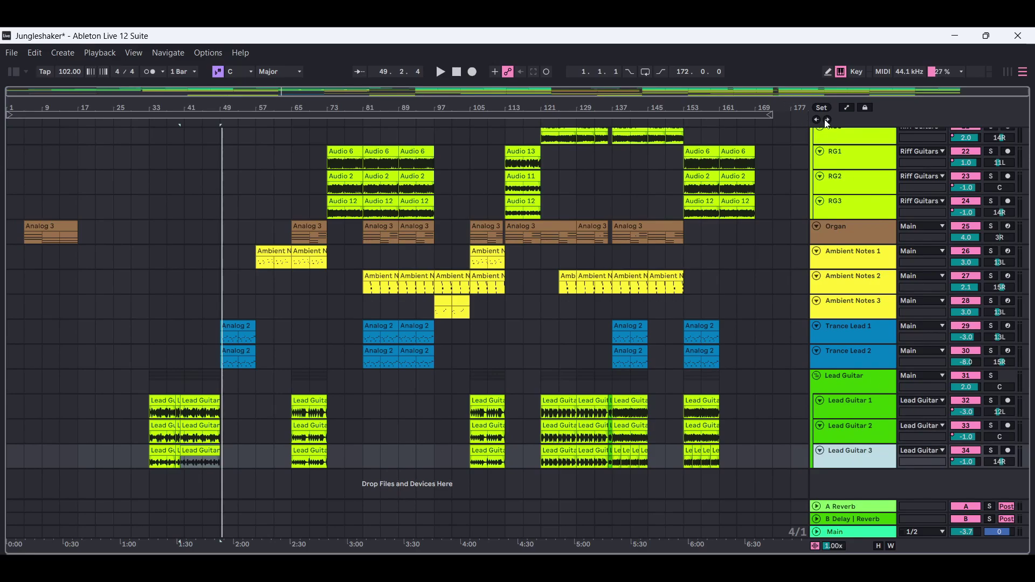
scroll(1027, 397, "up", 5)
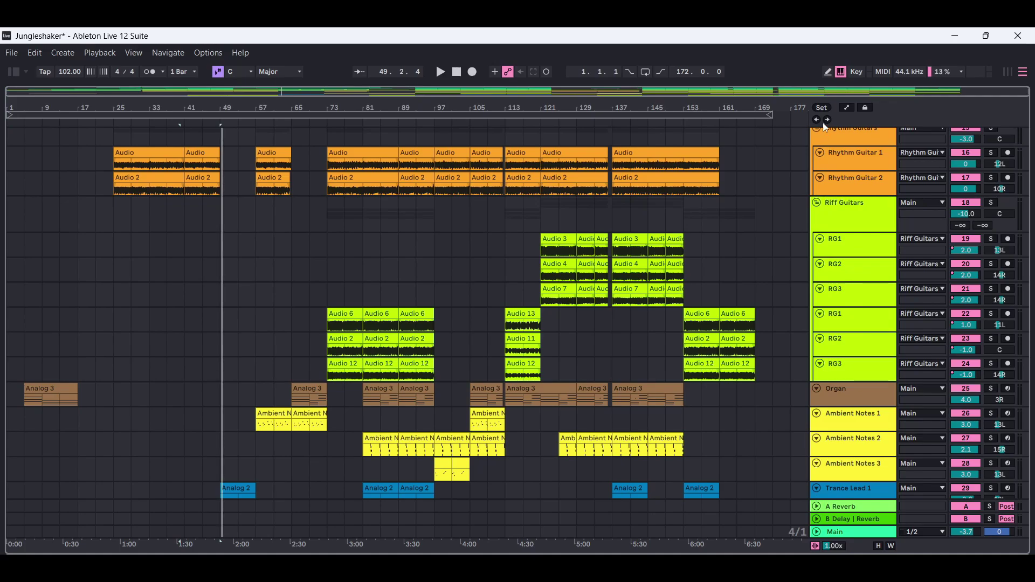
left_click(847, 107)
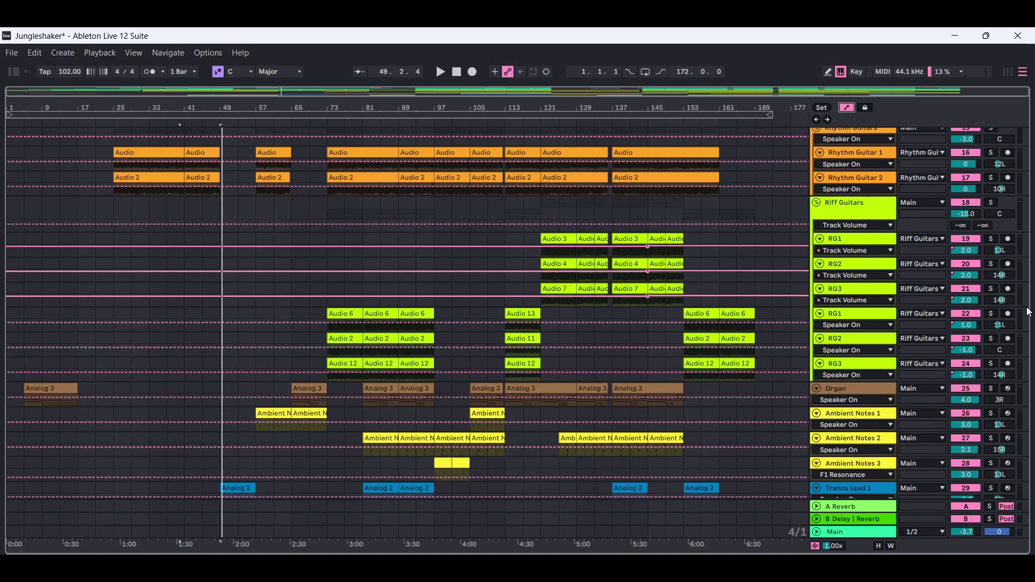
left_click_drag(1030, 311, 1029, 404)
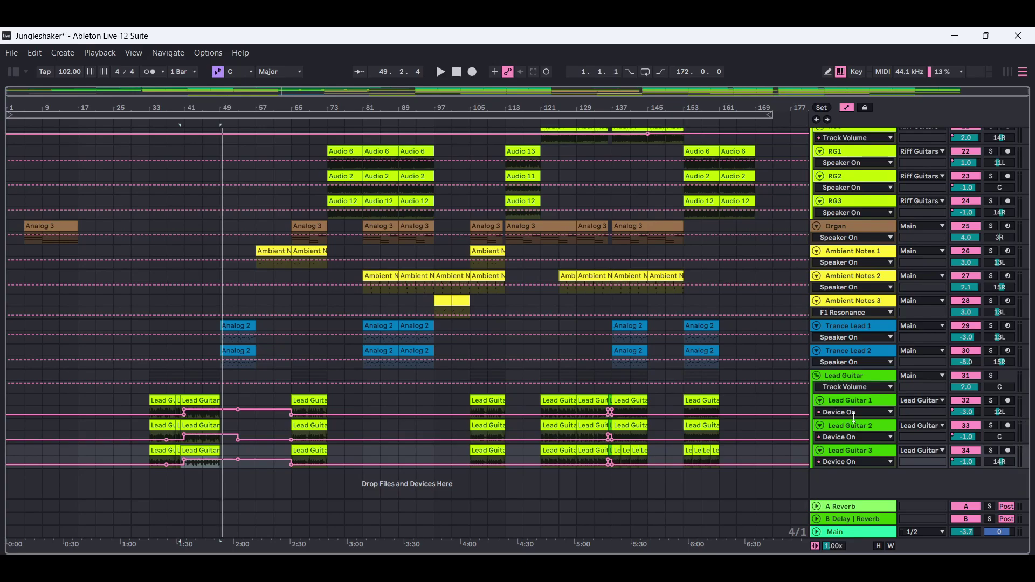
left_click_drag(856, 425, 857, 437)
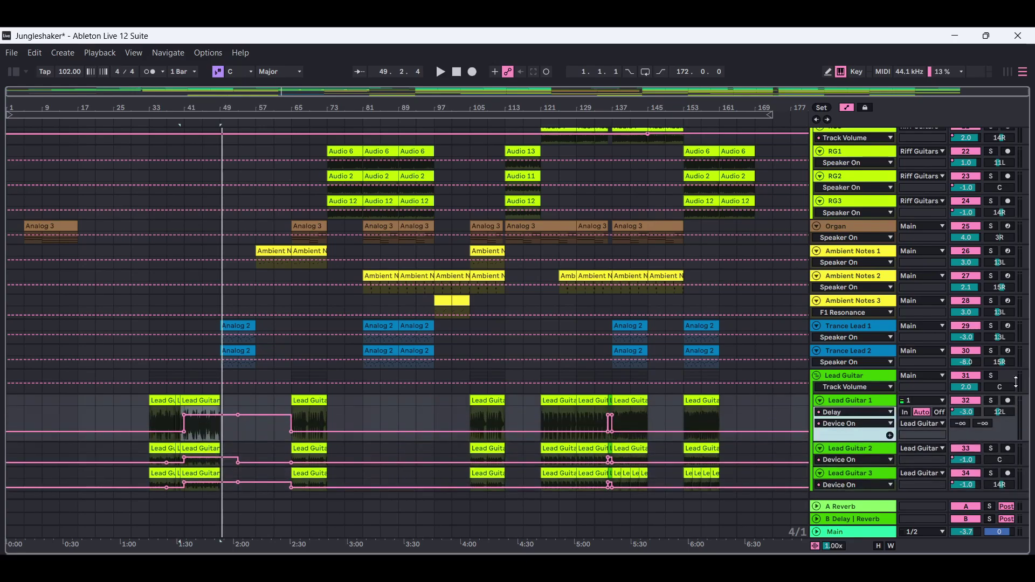
scroll(1016, 382, "down", 1)
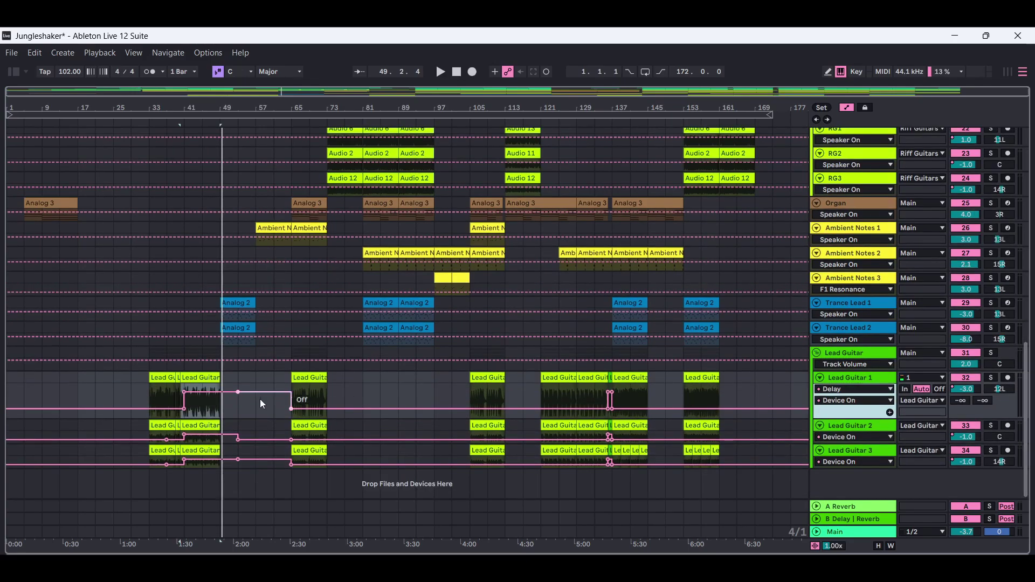
Inspect the Delay on/off automation on Lead Guitar 1 and play the short delay section from bar 136.
left_click(227, 395)
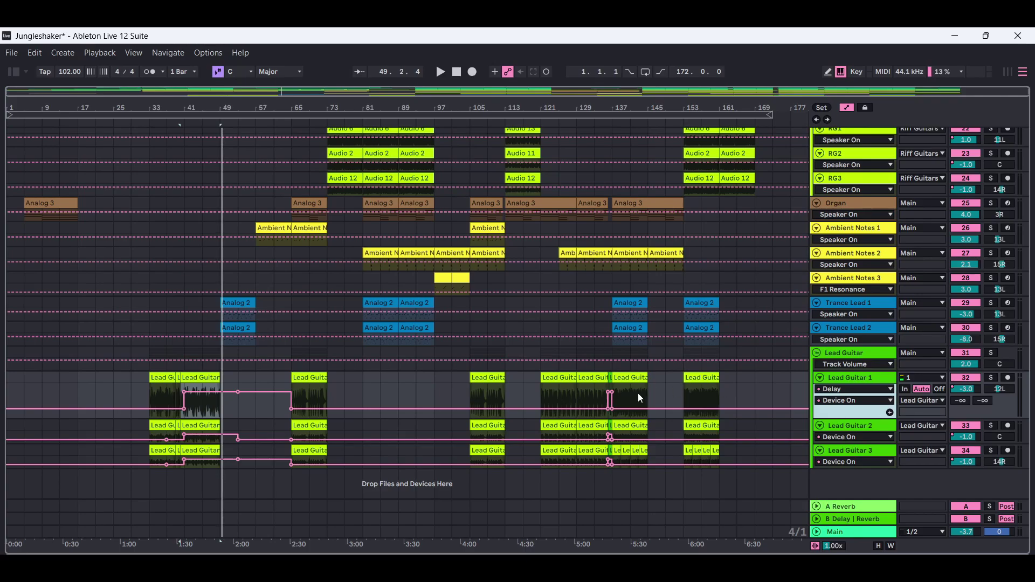
left_click(611, 397)
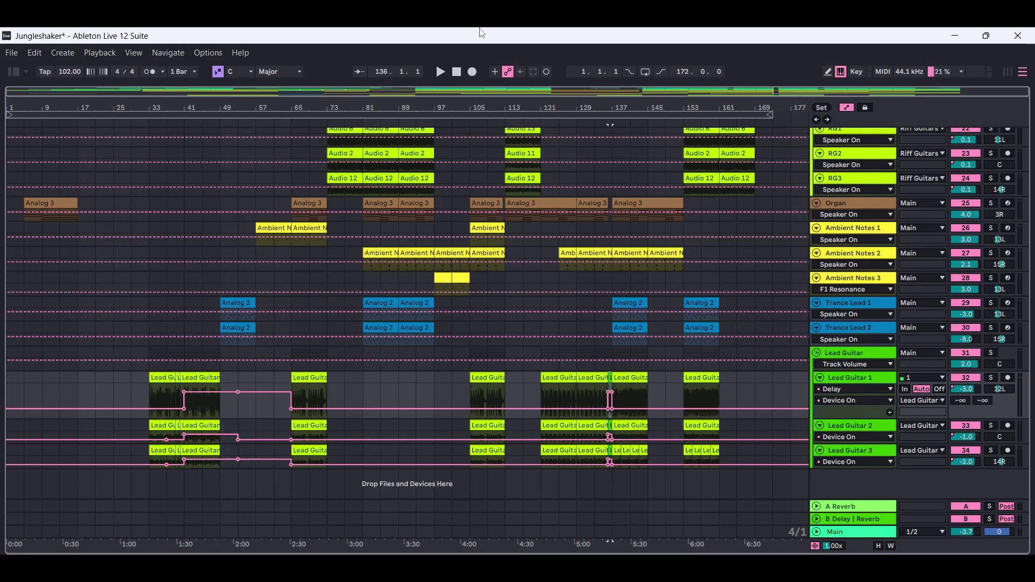
left_click(441, 72)
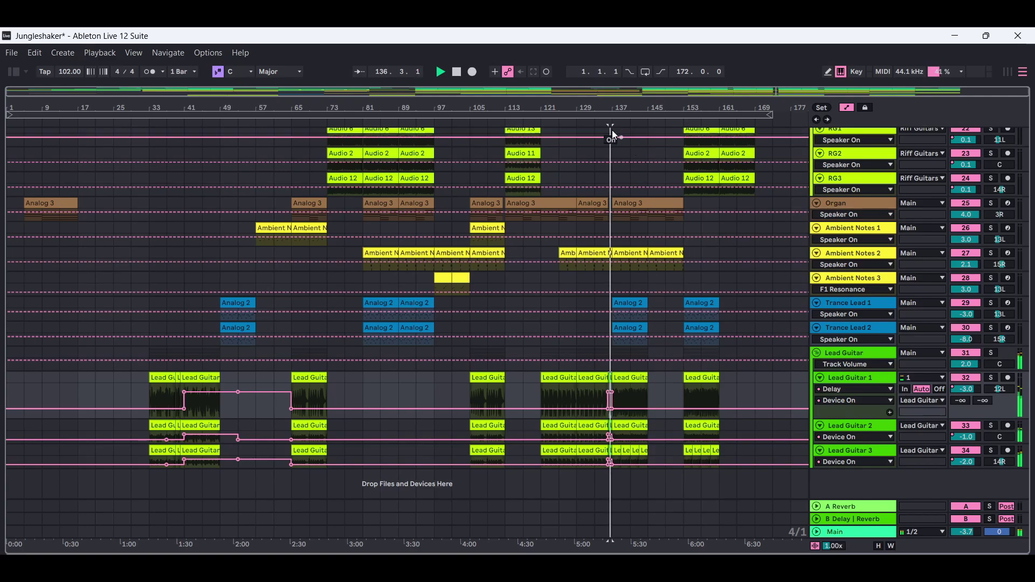
Stop playback, enlarge the upper riff guitar tracks and the lower RG1, and check which devices the upper RG1 offers for automation.
left_click(457, 71)
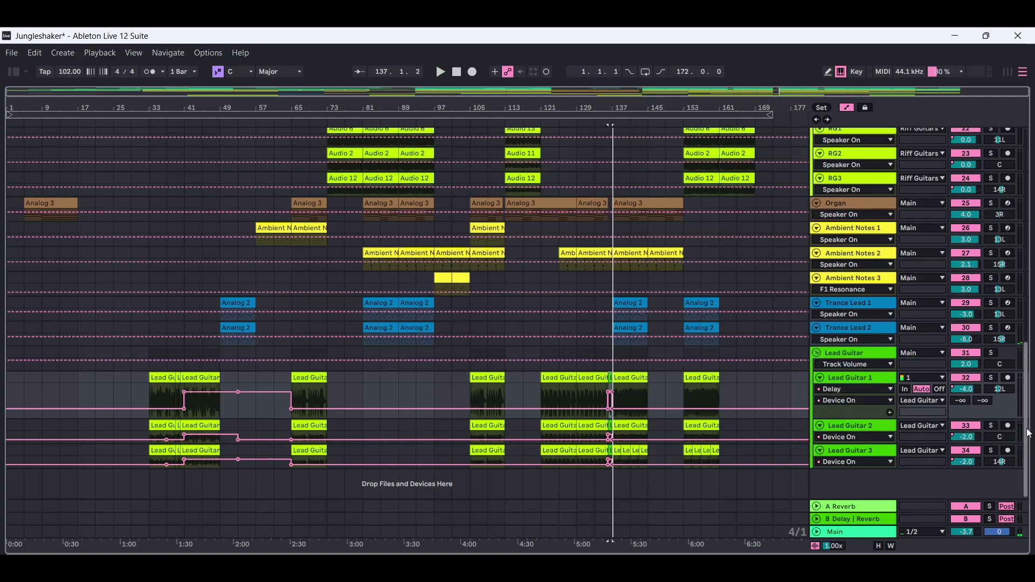
left_click_drag(1031, 431, 1024, 357)
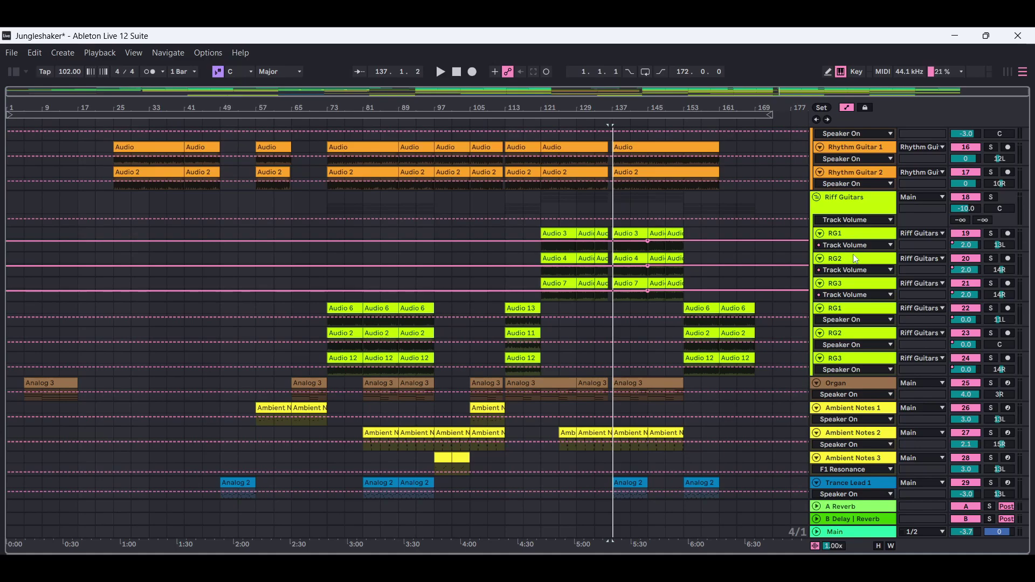
left_click_drag(857, 250, 852, 418)
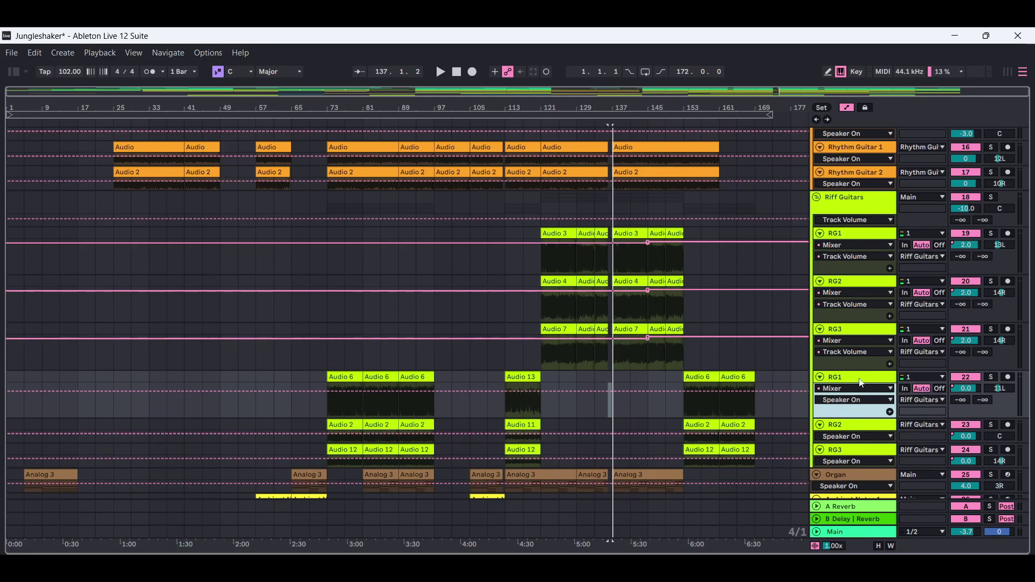
left_click(892, 246)
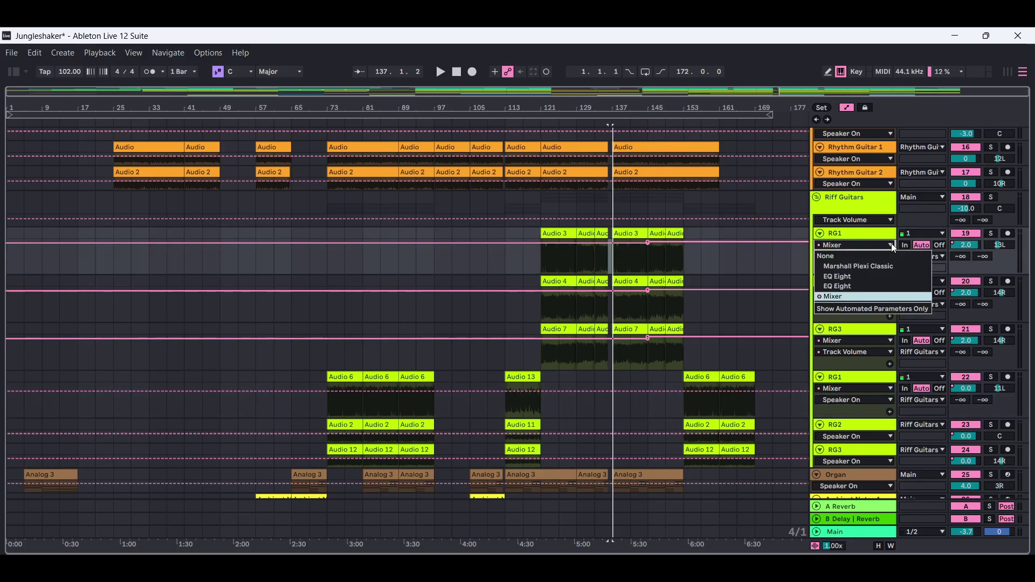
left_click(894, 248)
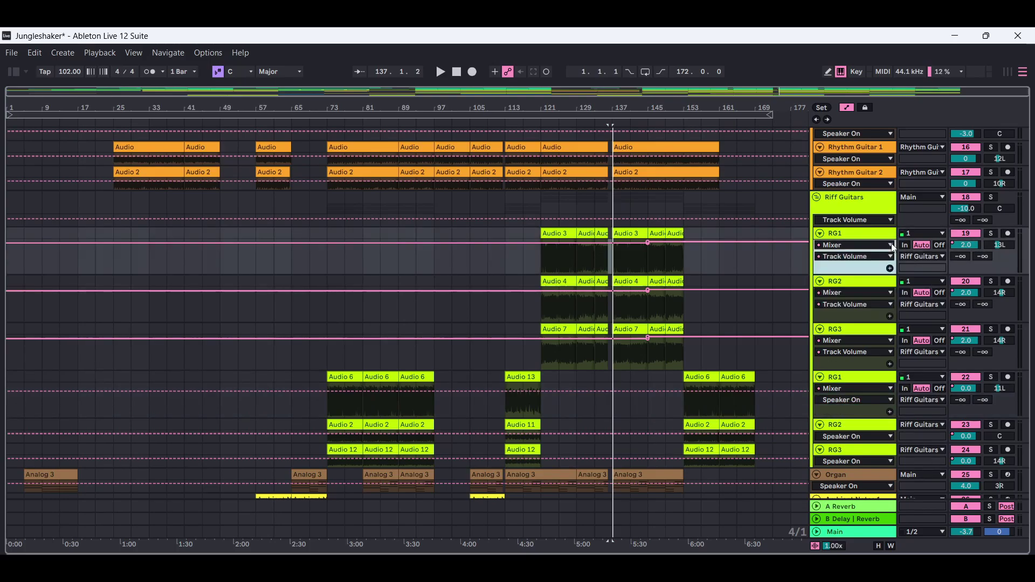
Inspect the device chains of the upper RG1 and RG2 tracks, and of the lower RG1 track.
double_click(857, 273)
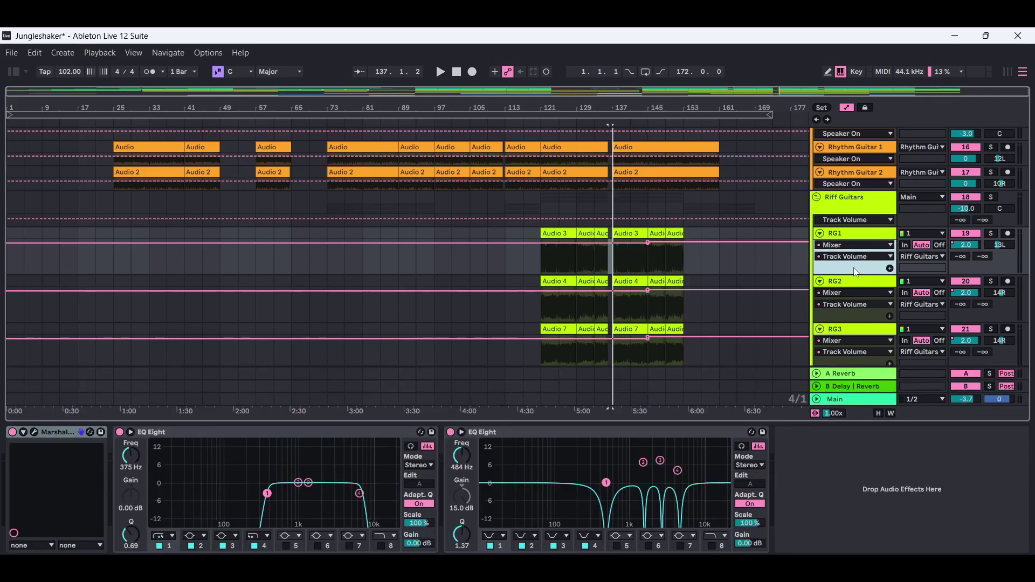
key("ctrl+alt+l")
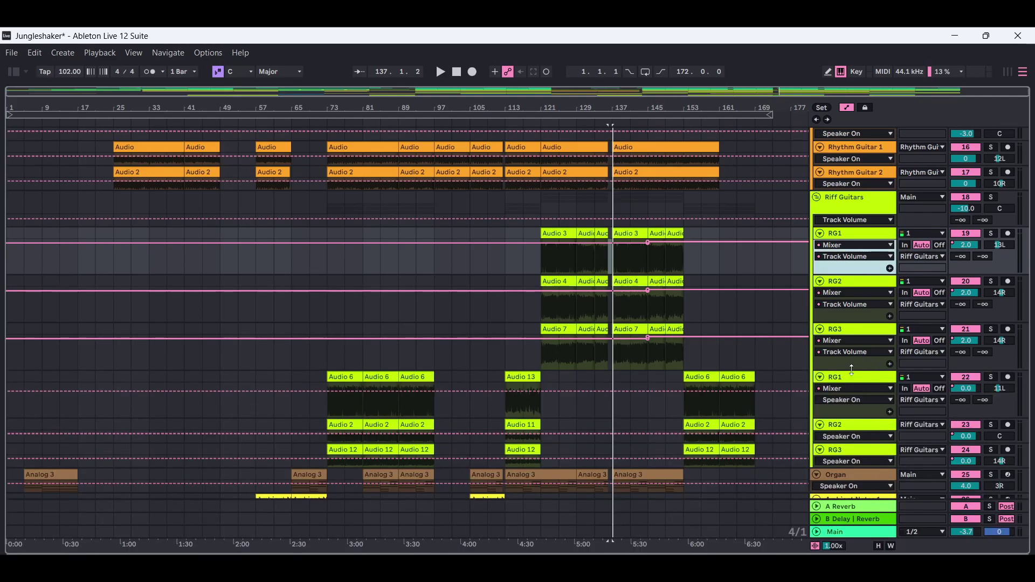
double_click(865, 284)
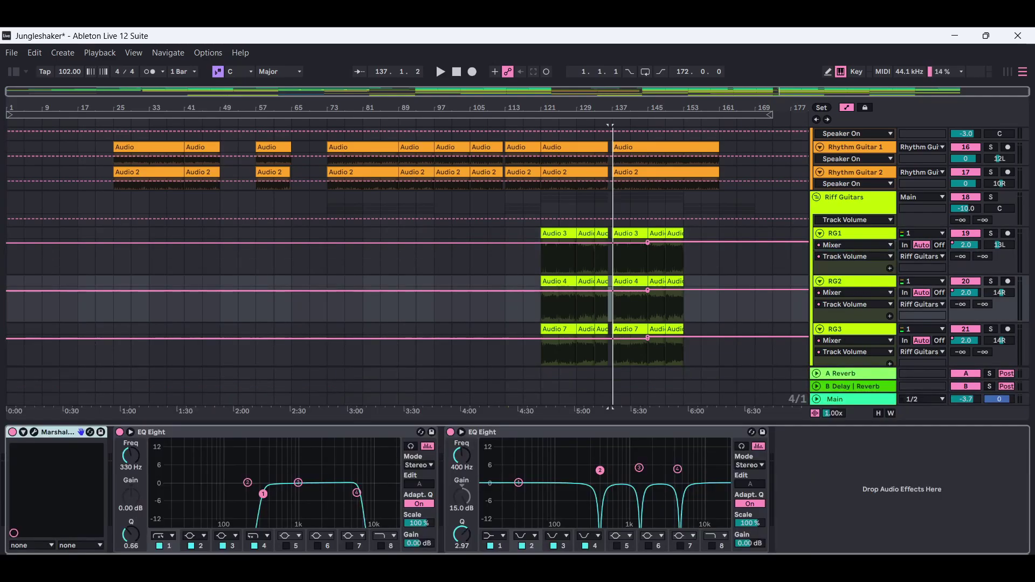
key("ctrl+alt+l")
double_click(865, 383)
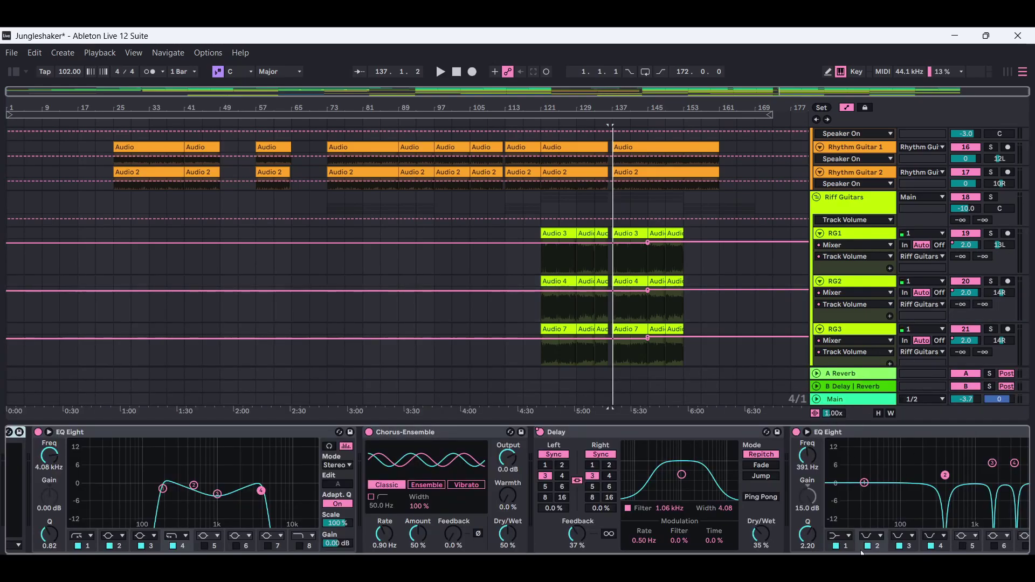
Enlarge the lower RG2 and RG3 tracks and display the devices on the lower RG3.
scroll(1029, 259, "down", 4)
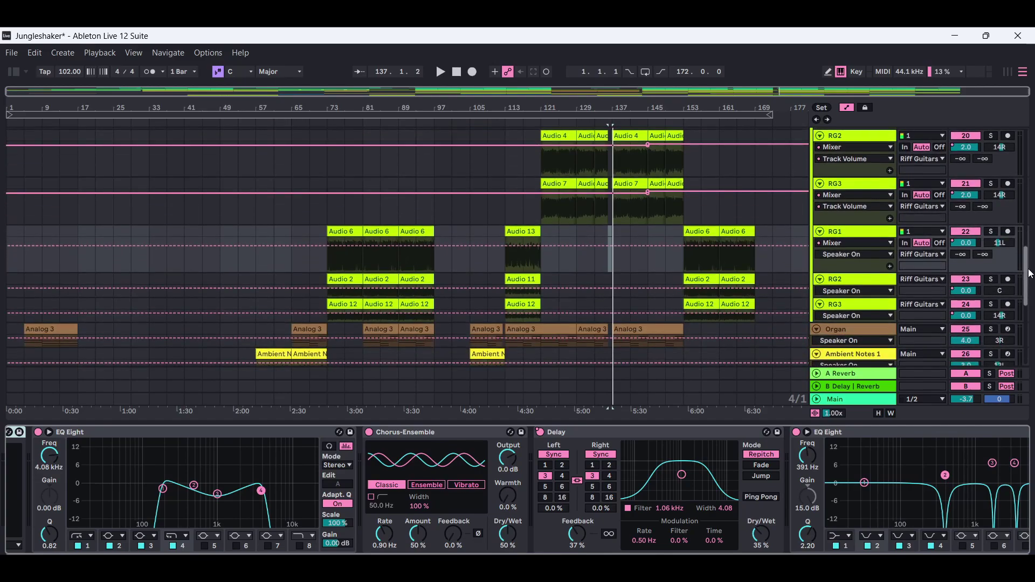
scroll(1033, 266, "down", 2)
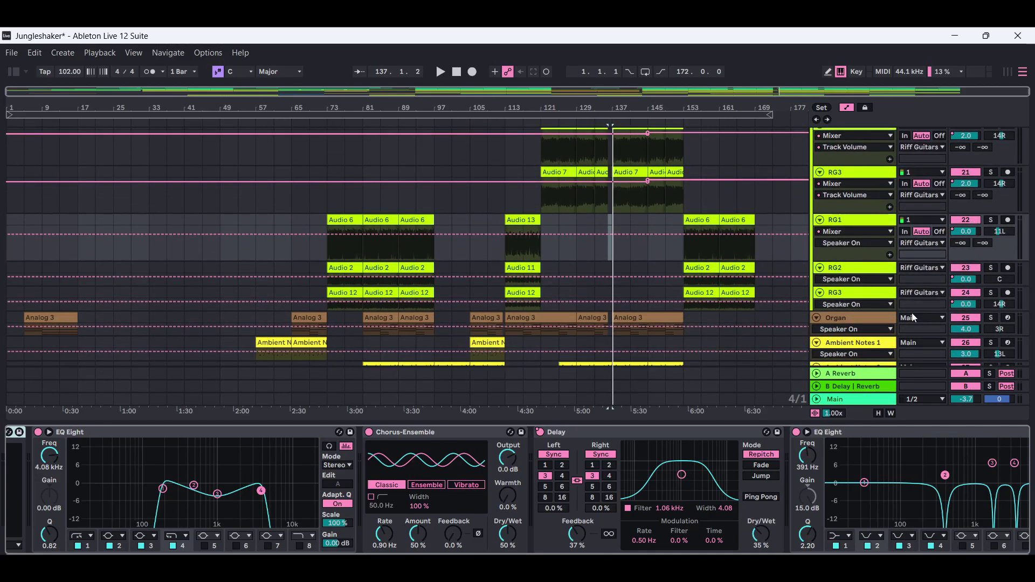
left_click_drag(860, 284, 873, 367)
left_click(866, 335)
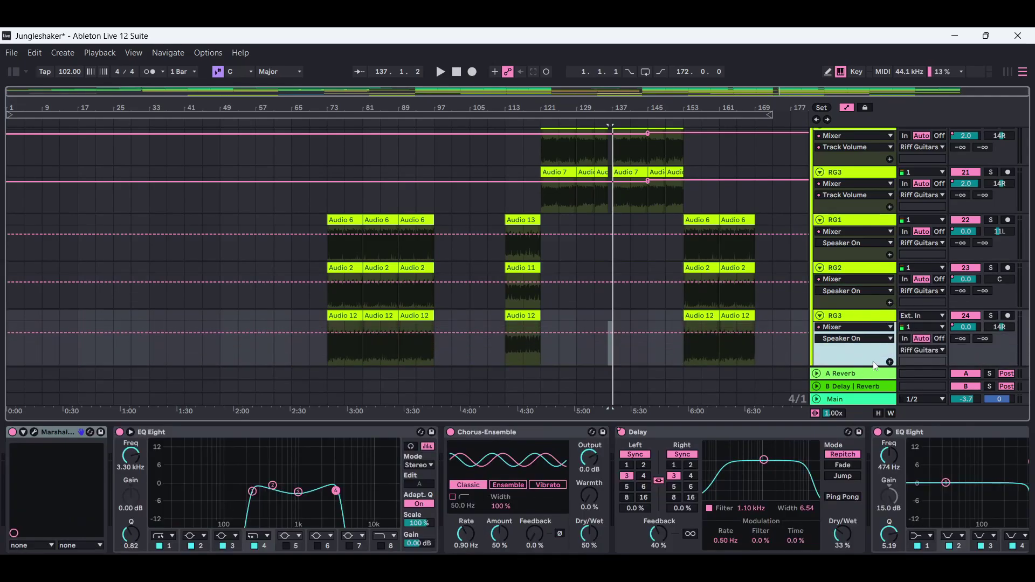
Display the Delay's Device On automation on the lower RG1 track and look through the Delay's automatable parameters.
left_click(892, 233)
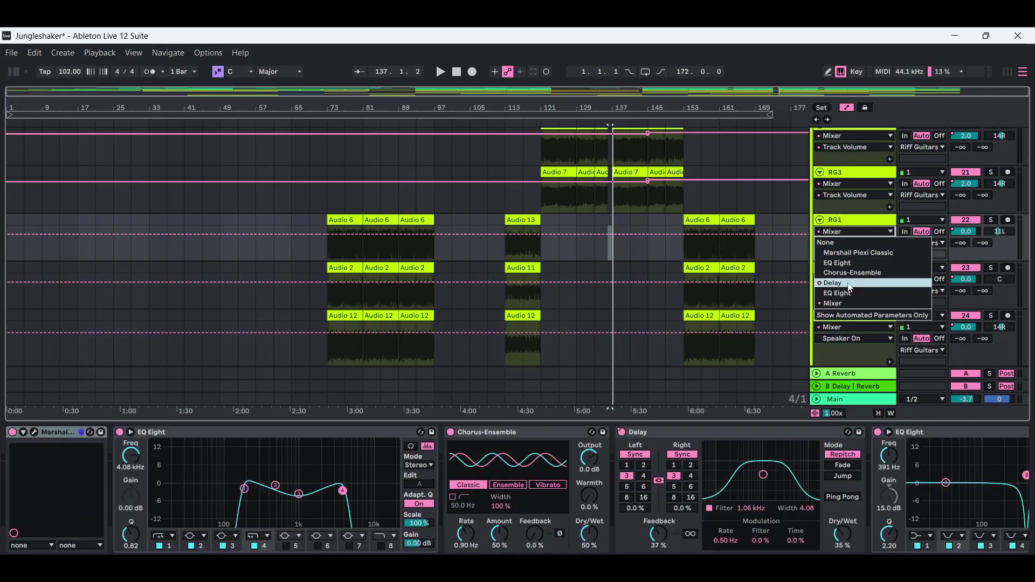
left_click(870, 273)
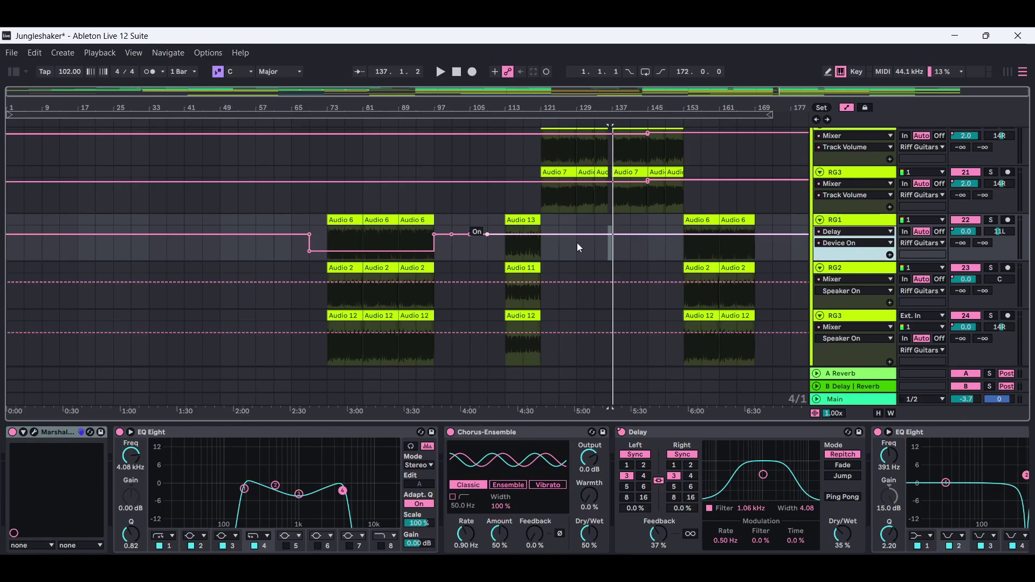
left_click(890, 243)
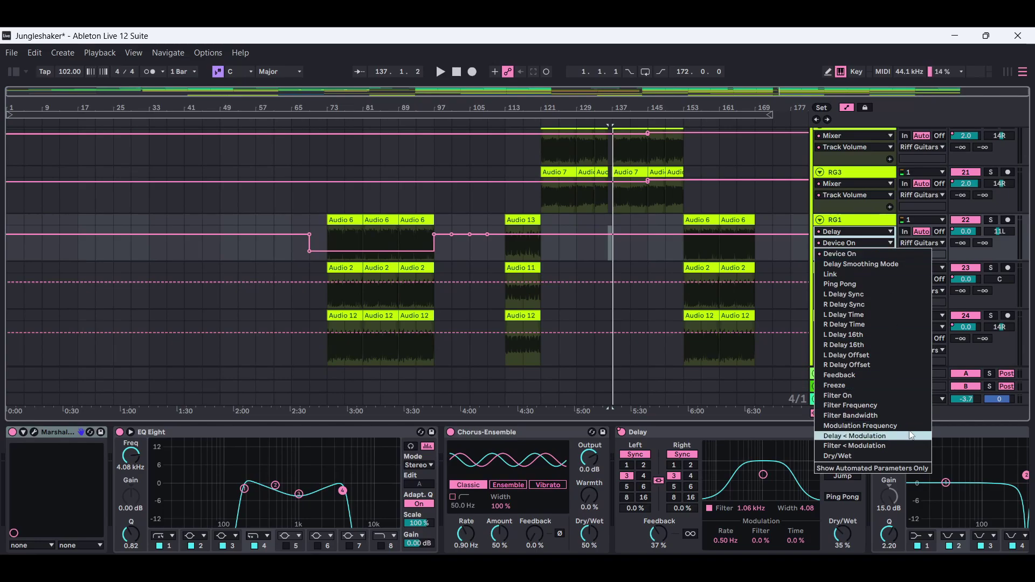
left_click(777, 202)
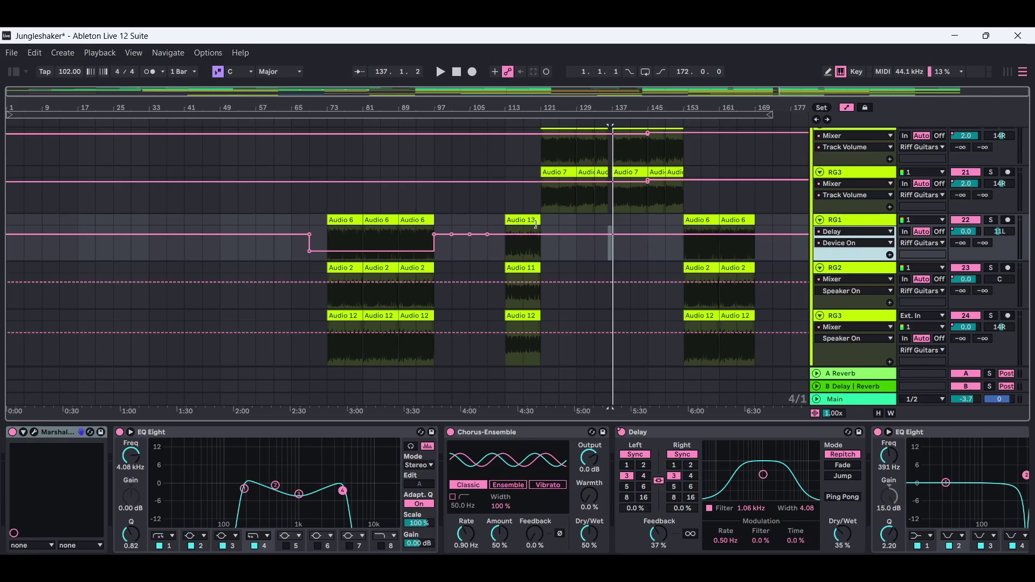
Play the lower RG1's first Audio 6 clip from bar 73 to hear it with the Delay off, then stop playback.
left_click(348, 220)
left_click(441, 72)
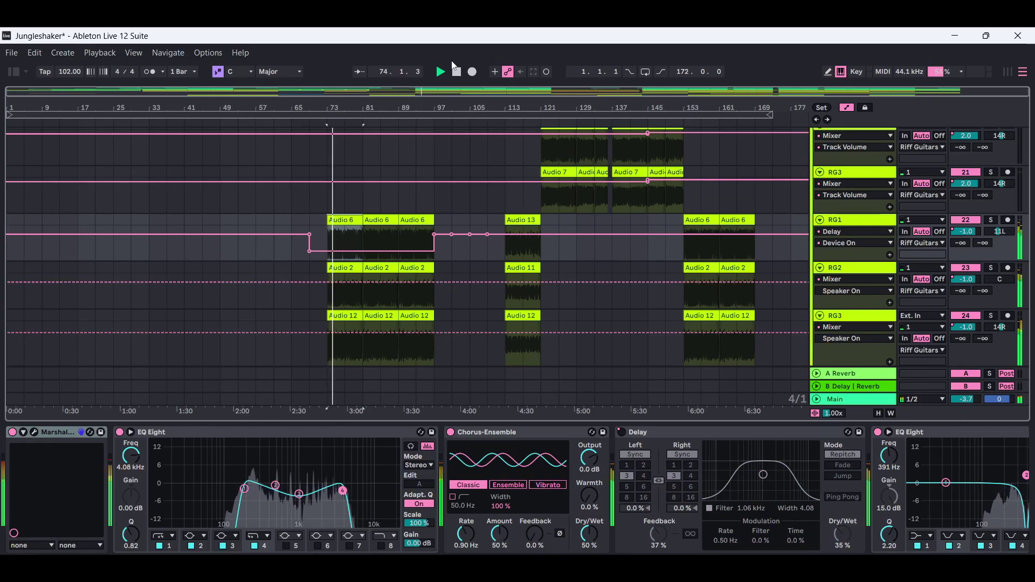
key("space")
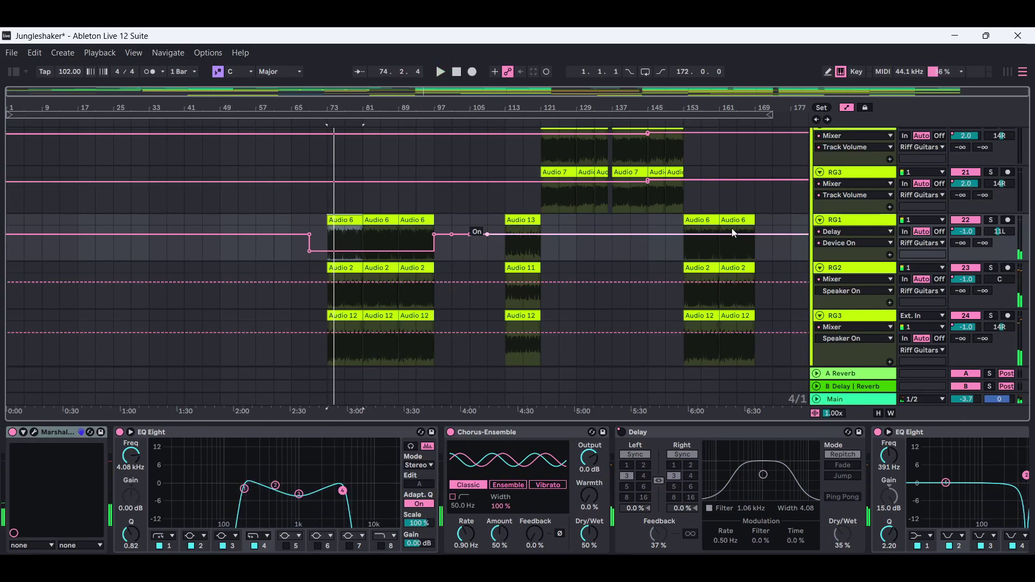
Play the lower RG1's Audio 13 clip from bar 113, soloing the track briefly to hear its Delay, then unsolo it.
left_click(517, 221)
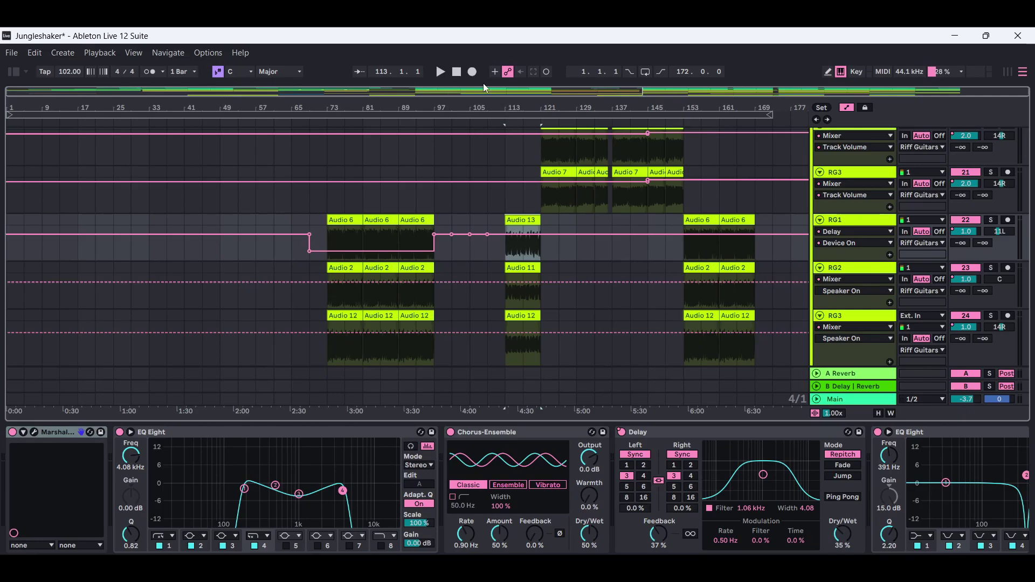
key("space")
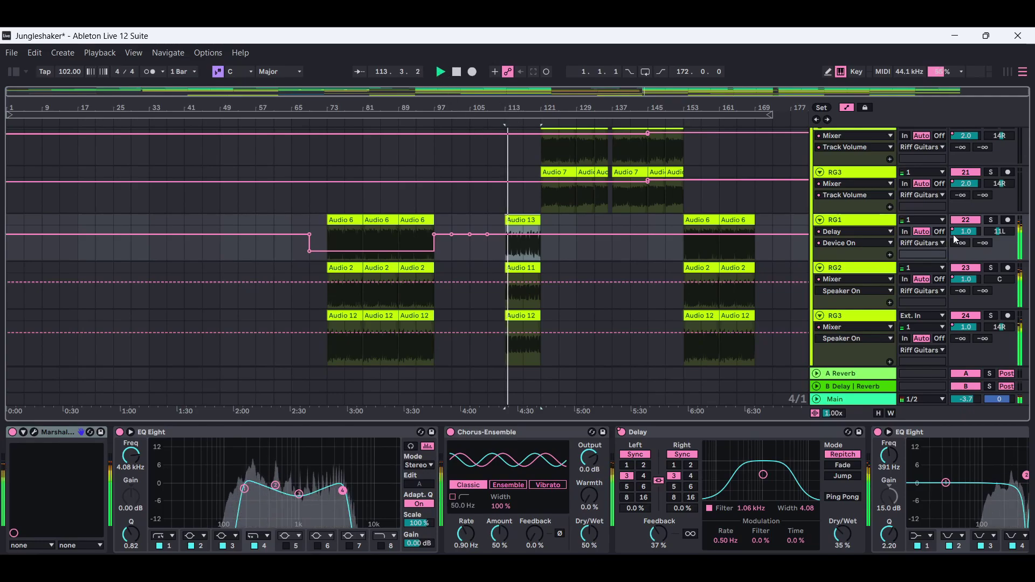
left_click(994, 220)
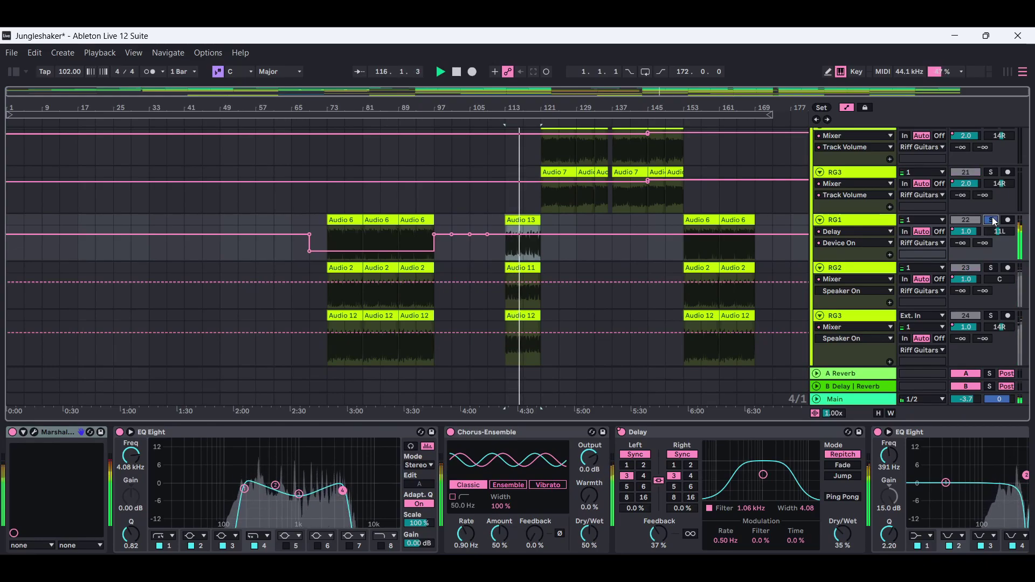
left_click(993, 221)
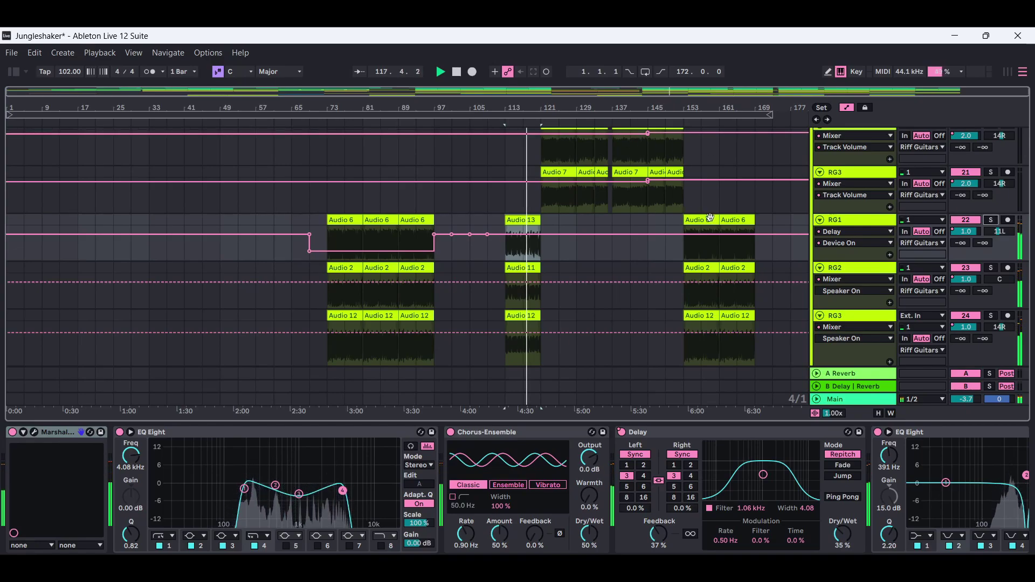
Play the lower RG1's Audio 6 clip from bar 153 with a brief solo, then stop playback and hide the devices.
left_click(711, 218)
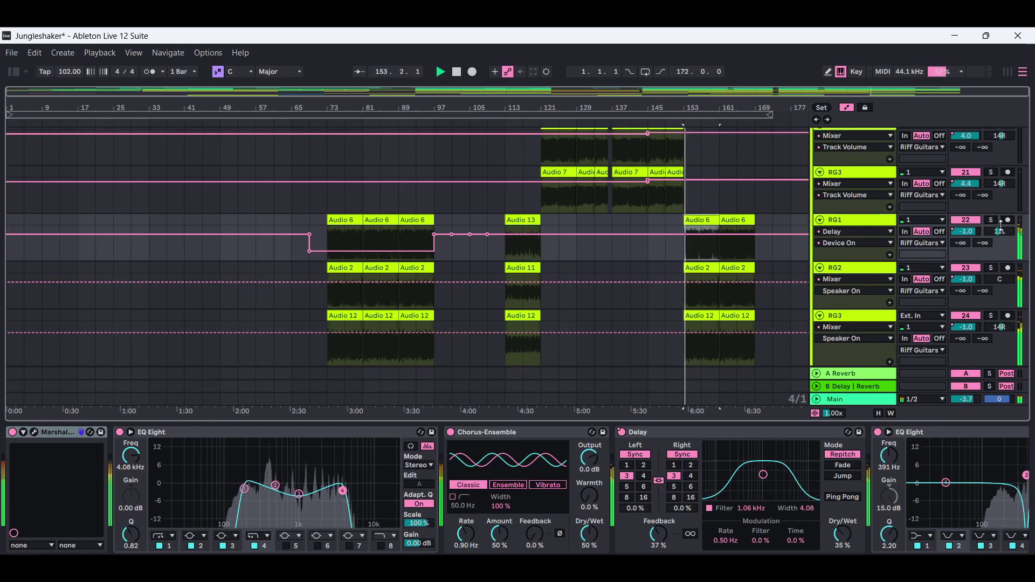
left_click(993, 221)
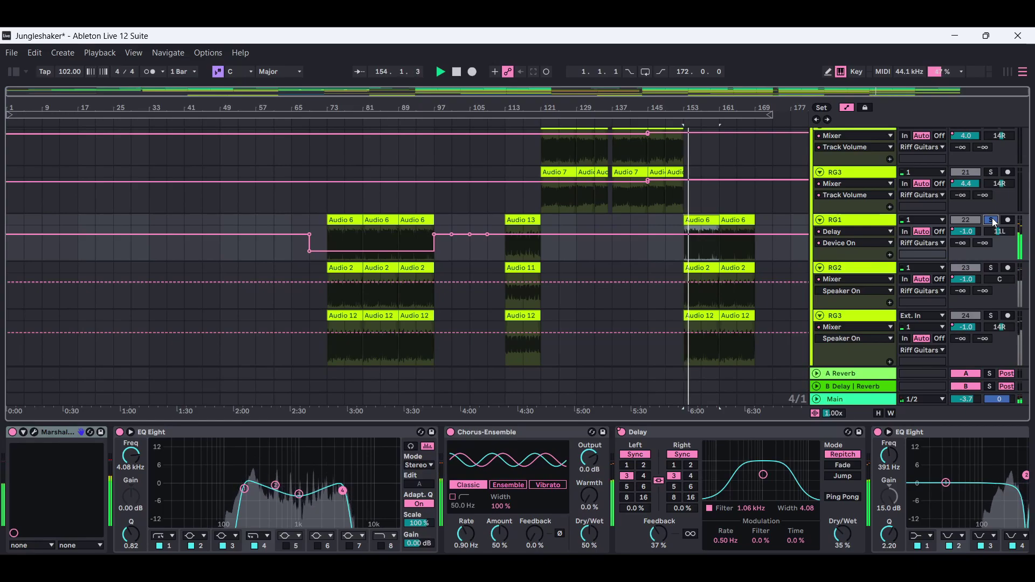
left_click(992, 221)
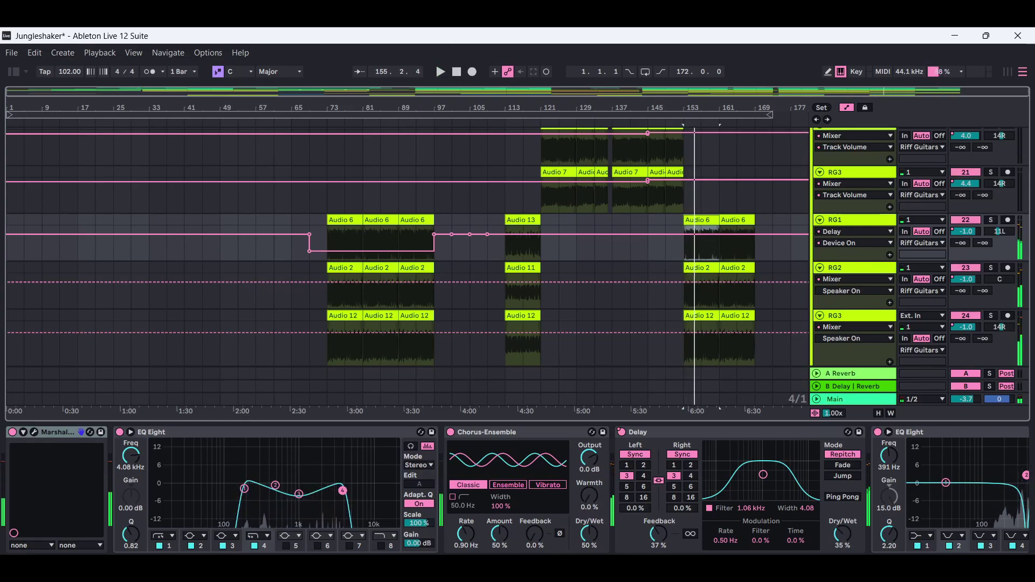
key("ctrl+alt+l")
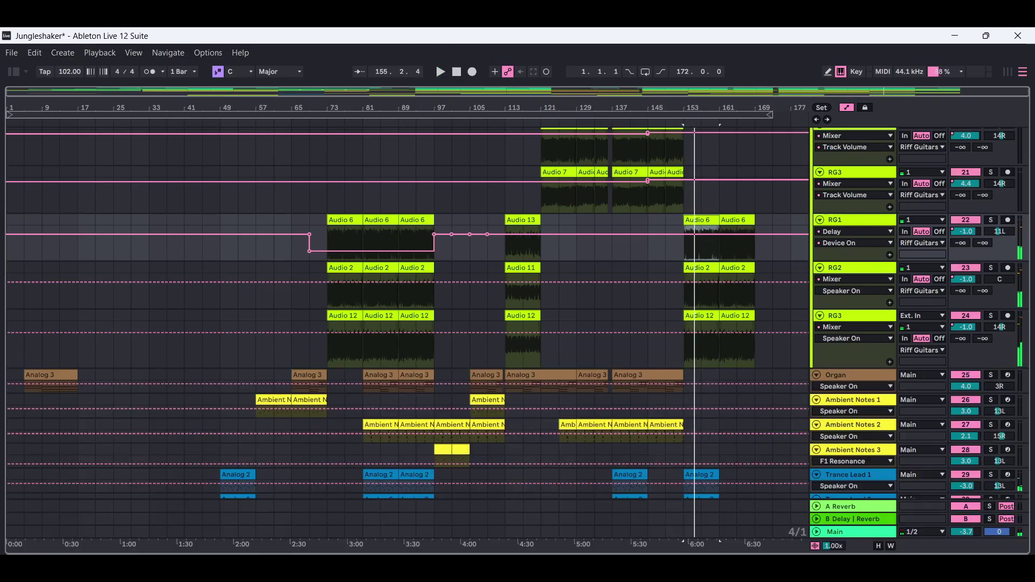
Hide the automation lanes and shrink the lower RG1, RG2 and RG3 tracks back to compact height.
left_click(847, 108)
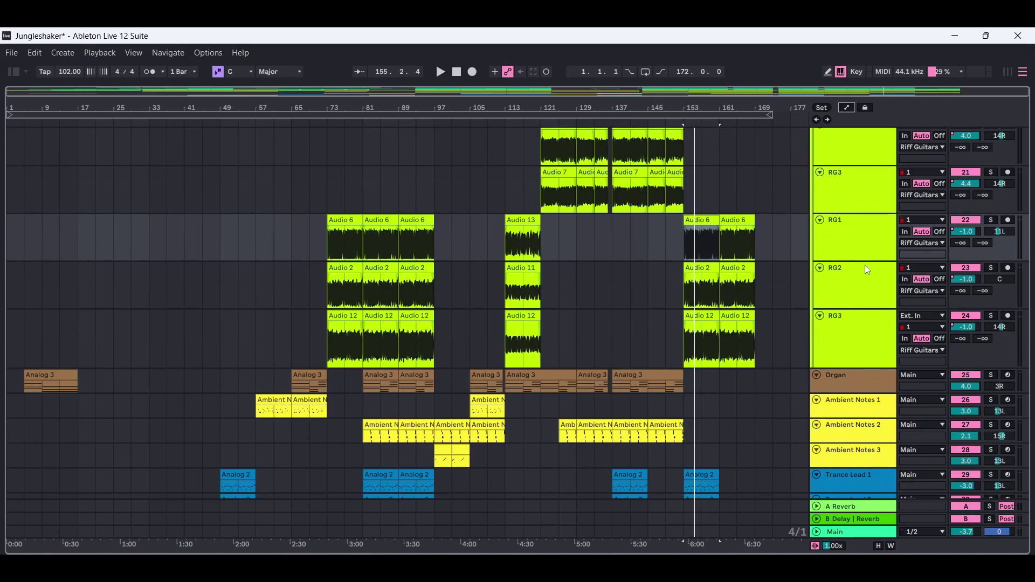
left_click_drag(865, 261, 865, 238)
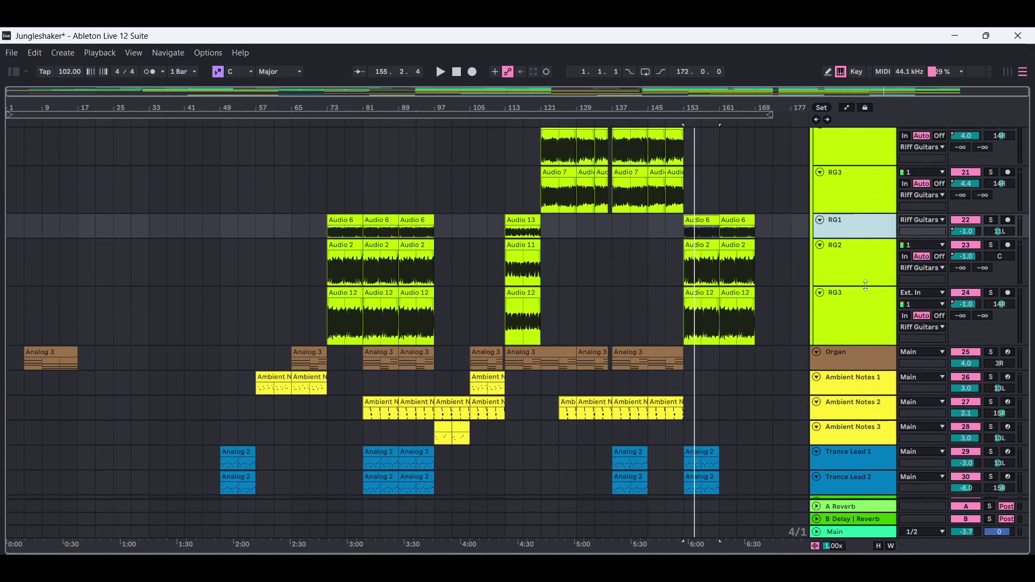
left_click_drag(866, 287, 868, 264)
left_click_drag(852, 324, 854, 289)
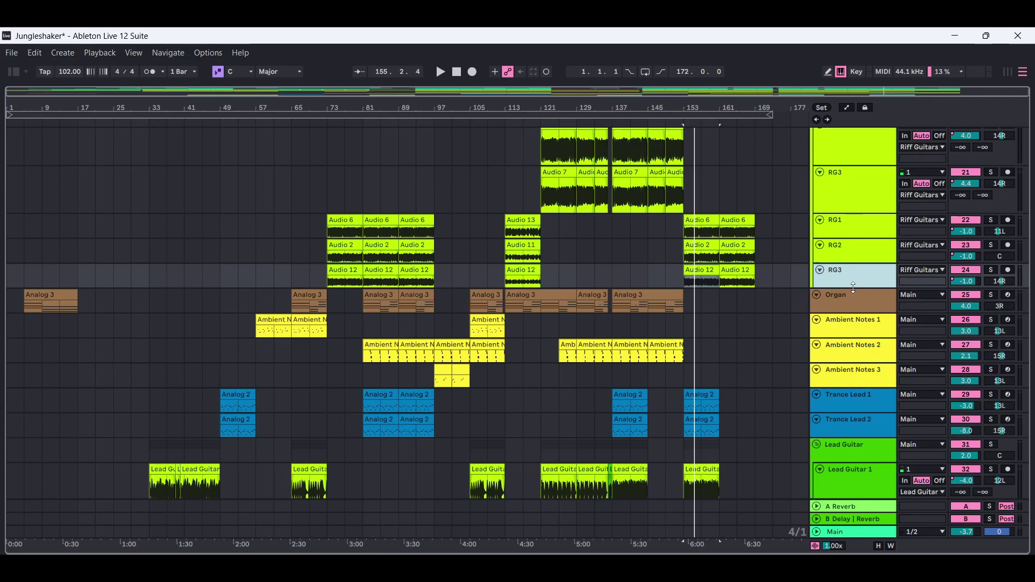
Shrink the upper RG1, RG2 and RG3 tracks in the Riff Guitars group to compact height.
left_click_drag(1027, 362, 1026, 314)
left_click(859, 234)
double_click(859, 234)
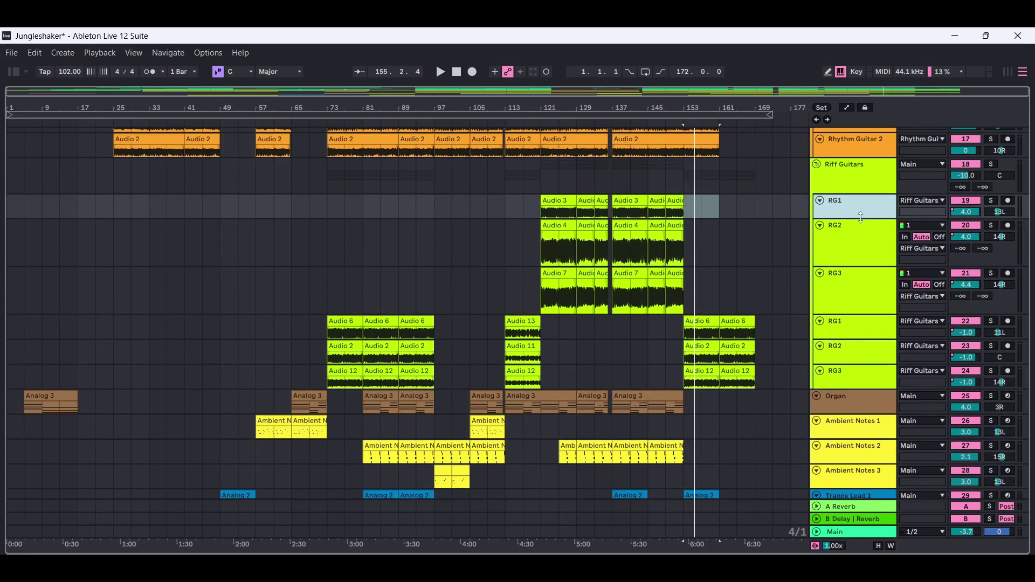
double_click(861, 238)
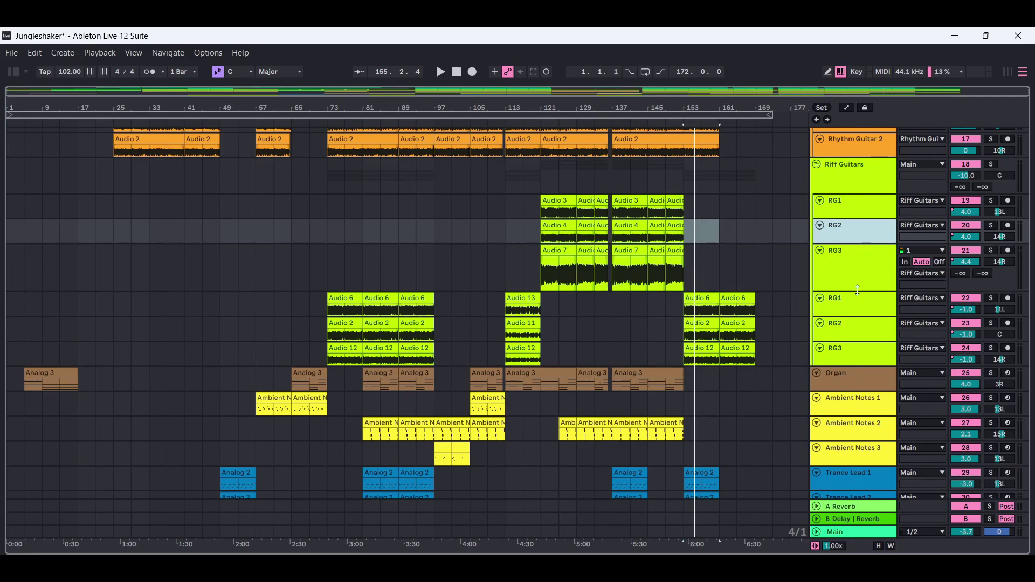
double_click(857, 262)
Compare the upper RG1's effect chain with the lower RG1's Chorus-Ensemble and Delay chain, then hide the devices.
double_click(849, 211)
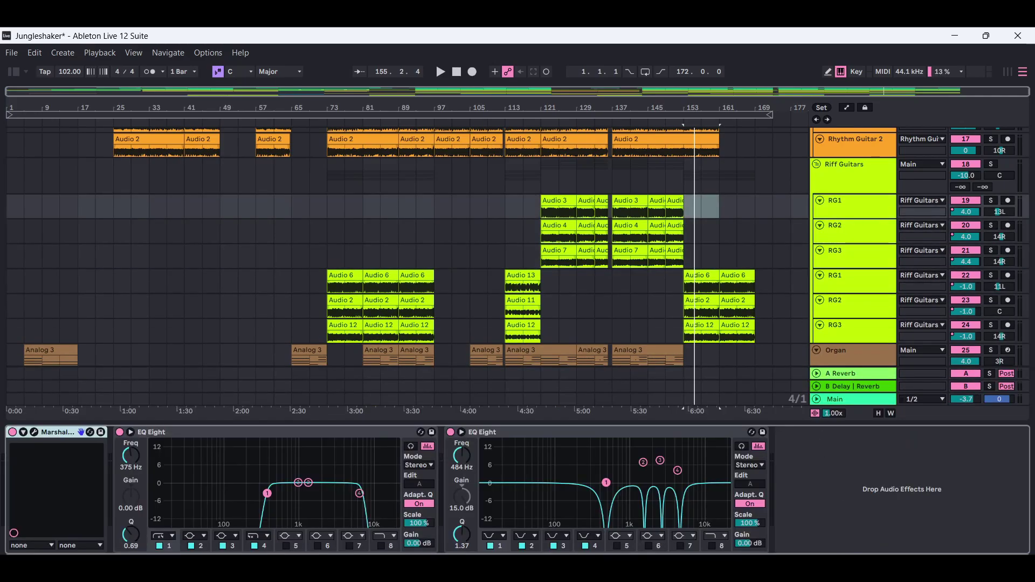
key("ctrl+alt+l")
double_click(856, 277)
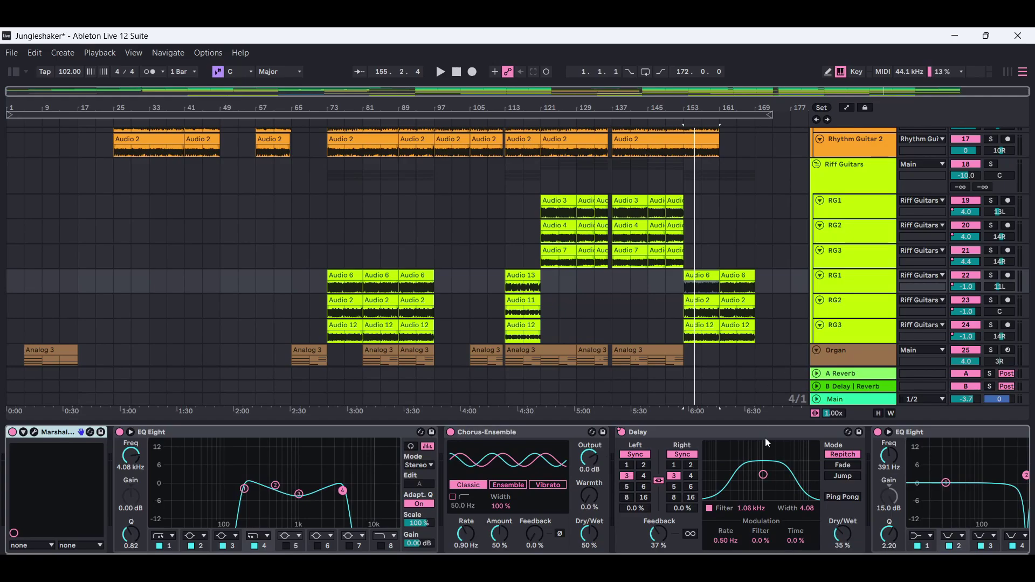
scroll(734, 516, "down", 3)
key("ctrl+alt+l")
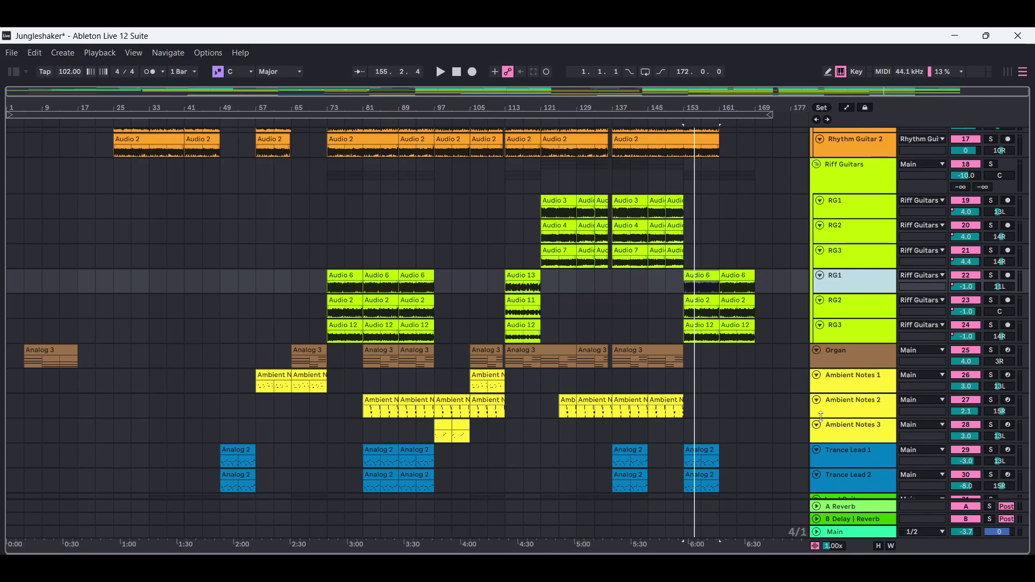
Inspect the Chorus-Ensemble and Reverb on the Lead Guitar group track, then hide the devices.
scroll(1029, 306, "down", 5)
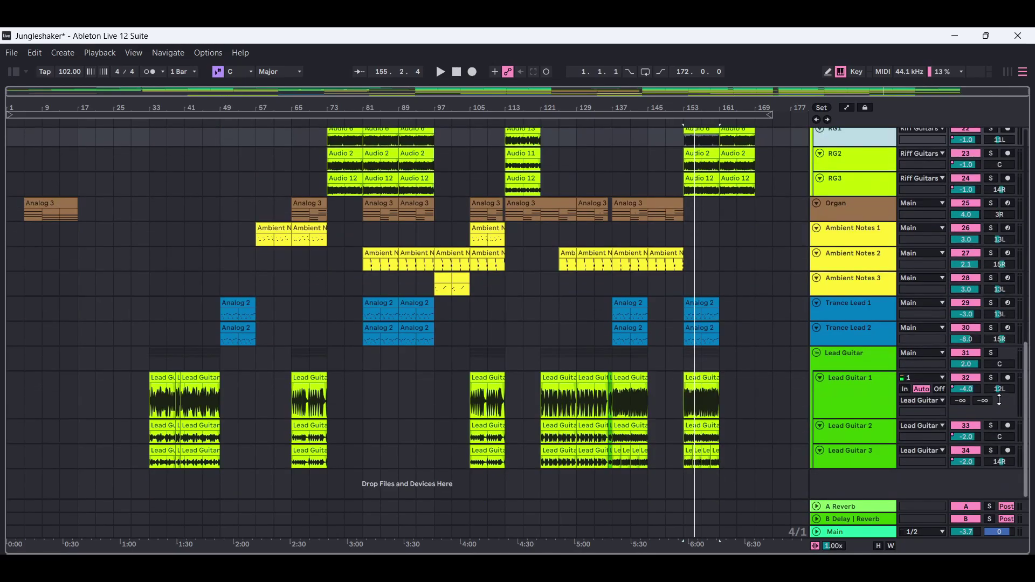
double_click(856, 364)
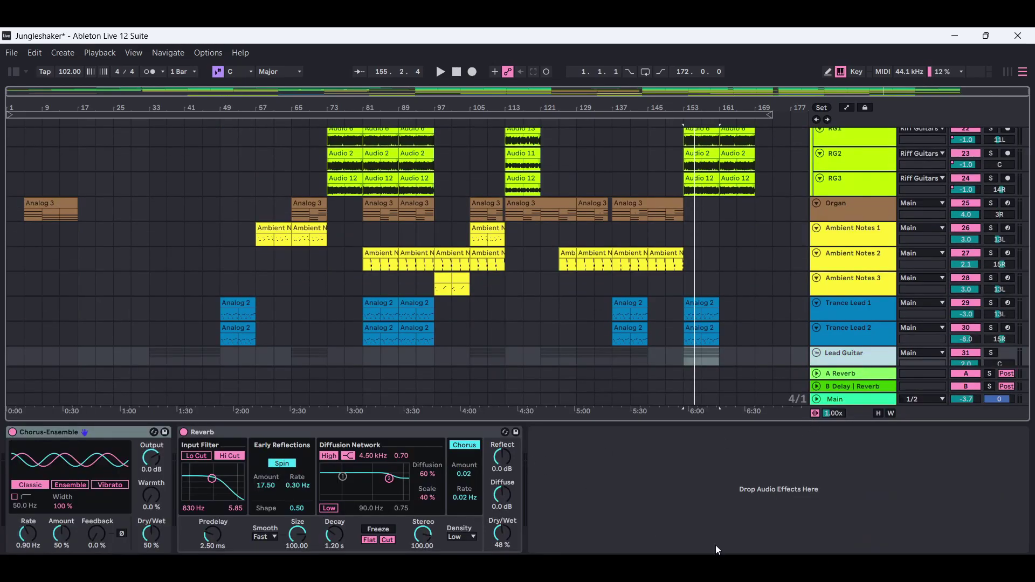
key("ctrl+alt+l")
key("Right")
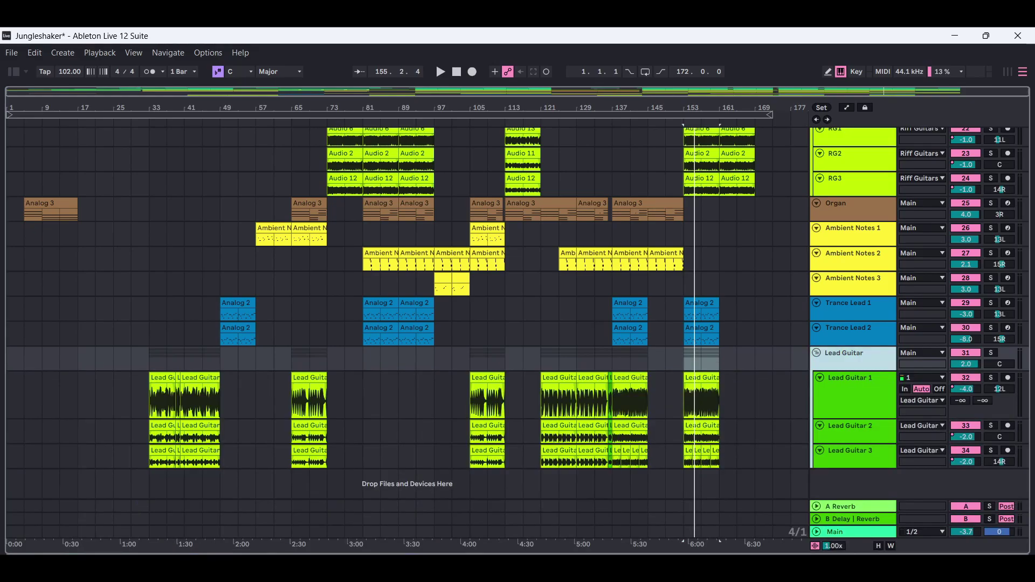
Shrink the Lead Guitar 1 track to compact height and select the Organ track.
left_click_drag(852, 416, 852, 394)
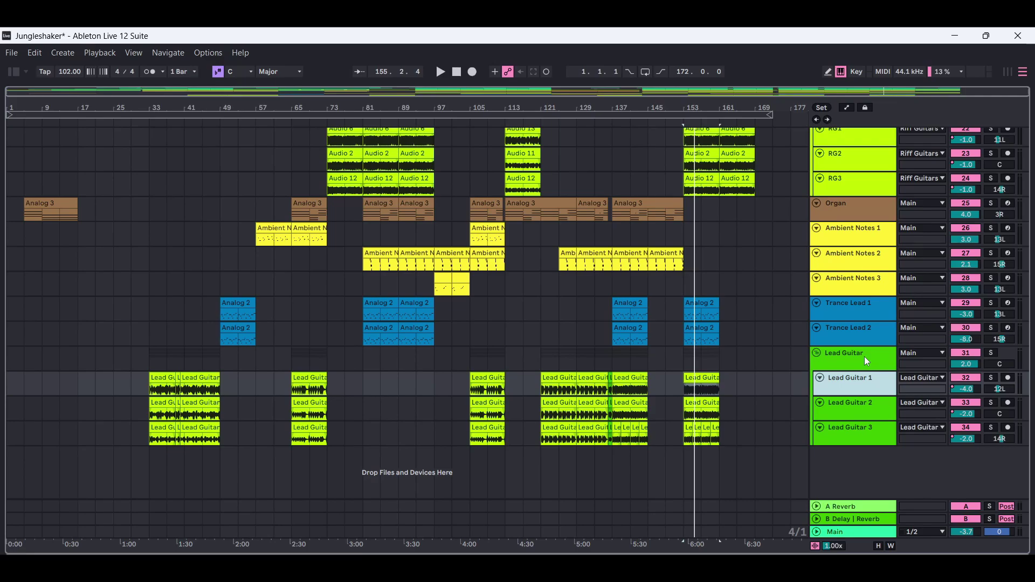
left_click(868, 208)
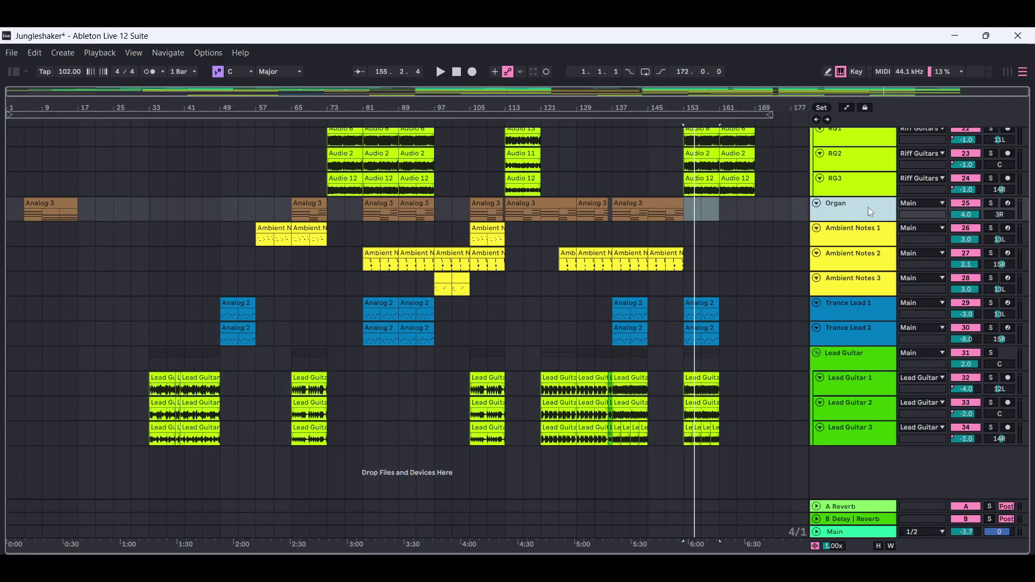